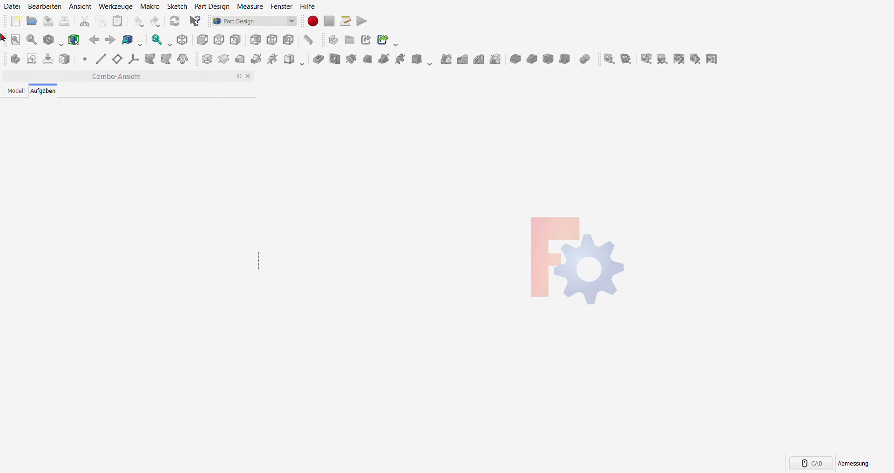
# - Create a new document with a body and open an empty sketch on XY_Plane
pyautogui.click(16, 21)
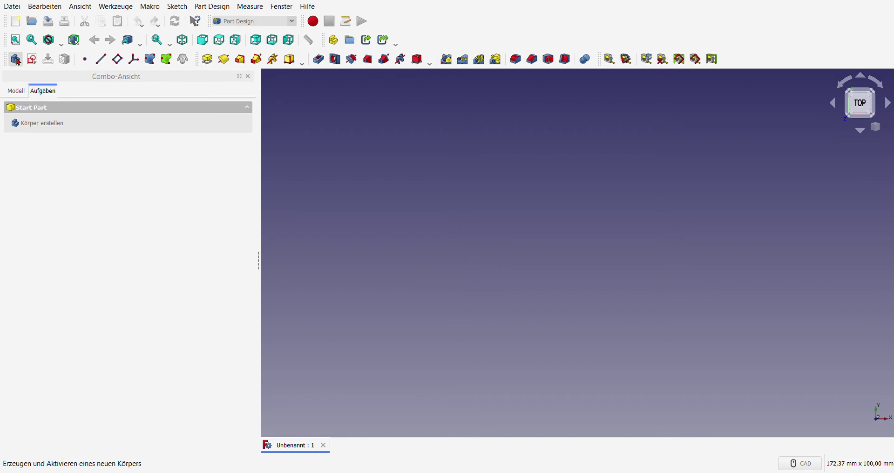
pyautogui.click(15, 59)
pyautogui.click(32, 59)
pyautogui.click(62, 161)
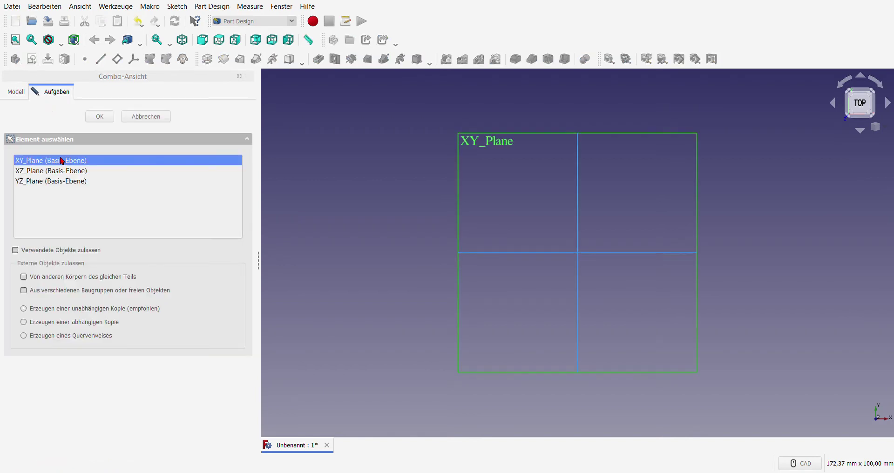
pyautogui.click(102, 118)
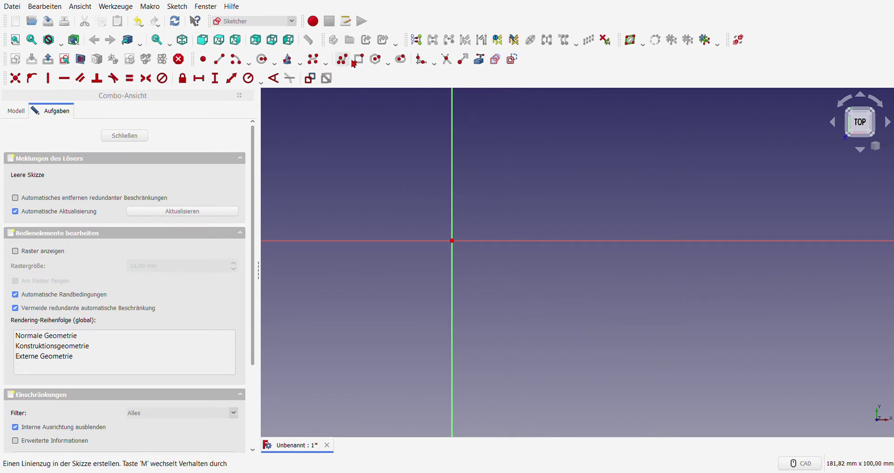
# - Draw an open C-shaped arc centred on the origin
pyautogui.click(238, 63)
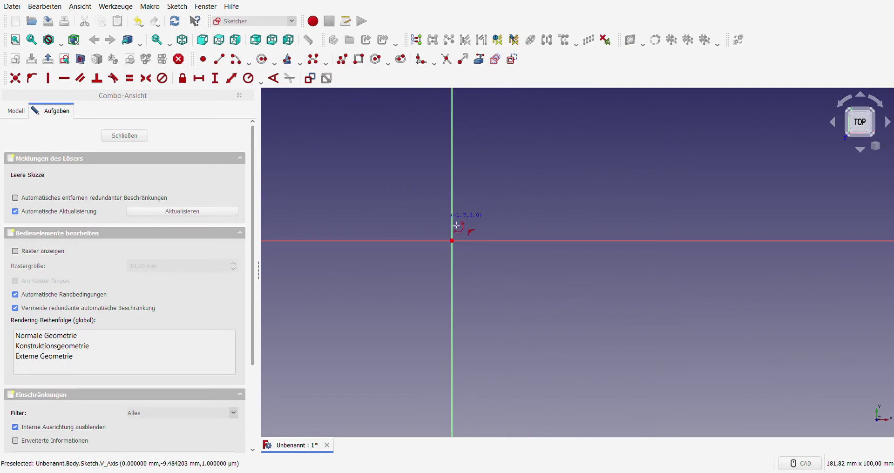
pyautogui.click(452, 241)
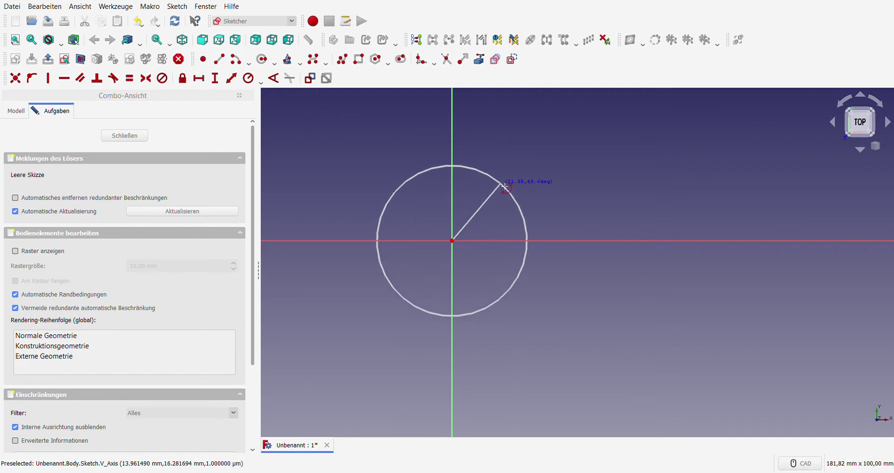
pyautogui.click(516, 194)
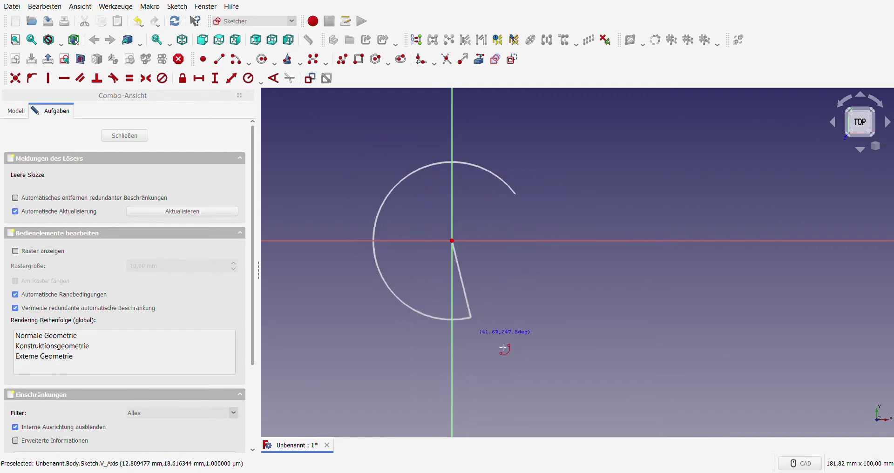
pyautogui.click(569, 331)
pyautogui.rightClick(603, 344)
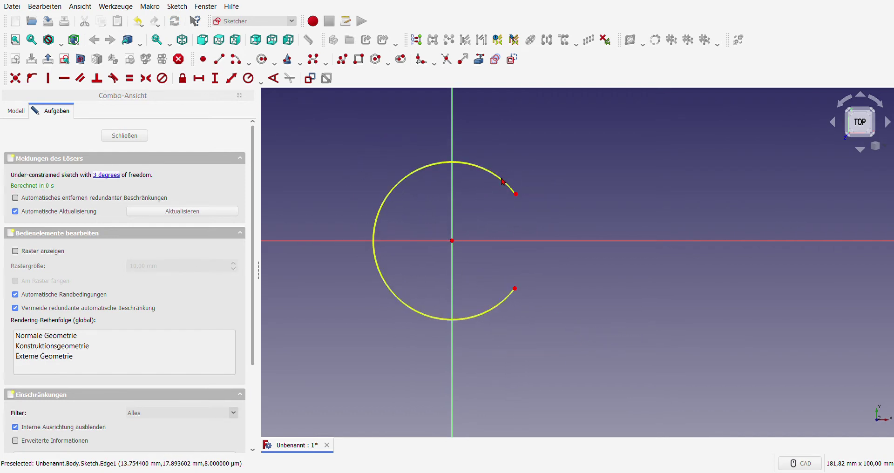
# - Give the arc a 76.2 mm diameter dimension and reposition its label
pyautogui.click(504, 185)
pyautogui.click(256, 78)
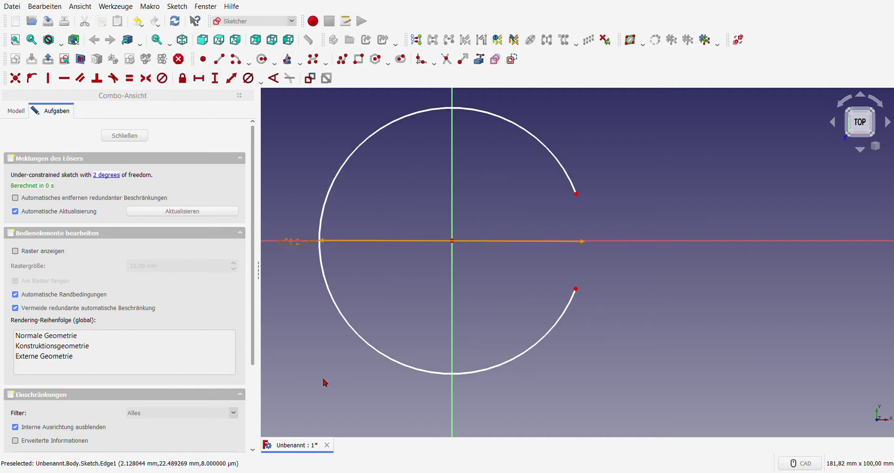
pyautogui.scroll(-2, 361, 301)
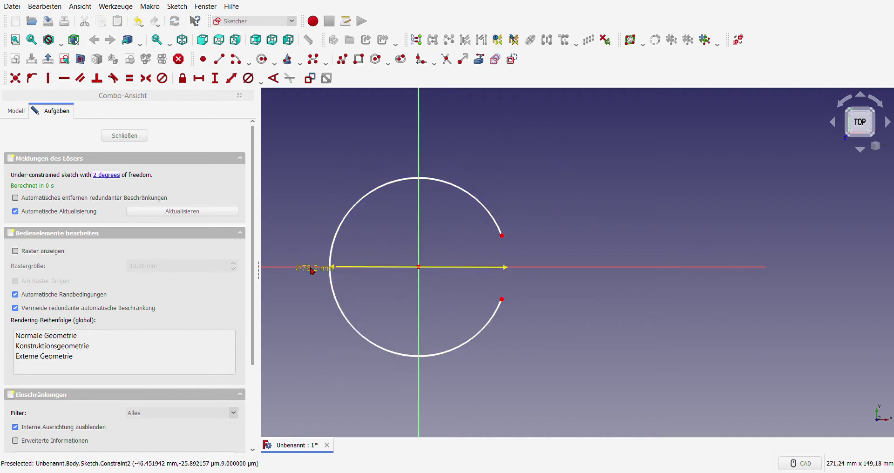
pyautogui.moveTo(319, 275); pyautogui.dragTo(307, 210)
pyautogui.scroll(-3, 354, 247)
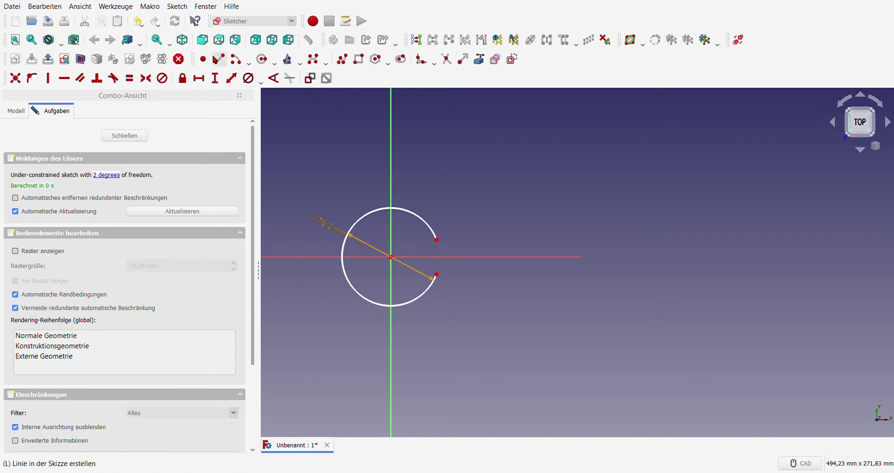
# - Draw two horizontal lines extending right from beside the arc's top and bottom ends
pyautogui.click(290, 78)
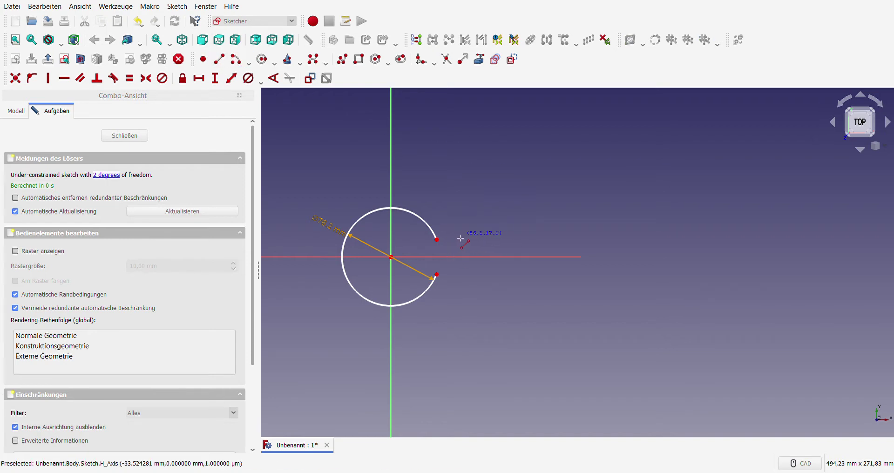
pyautogui.click(445, 239)
pyautogui.click(570, 238)
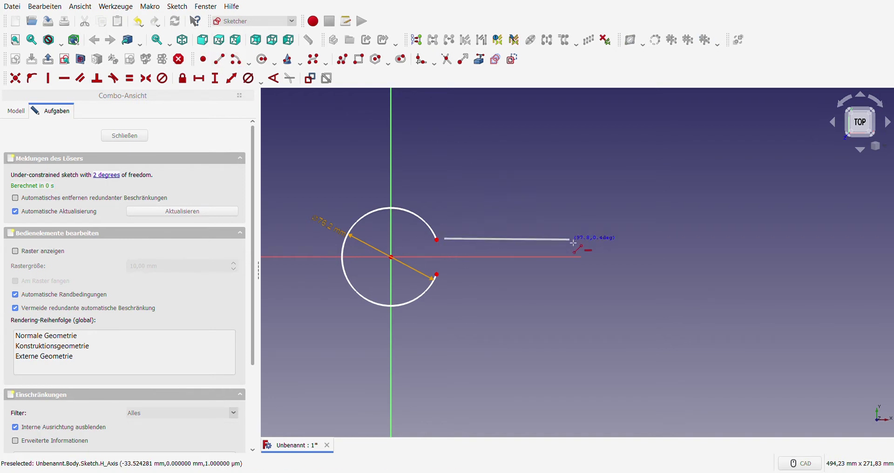
pyautogui.click(444, 273)
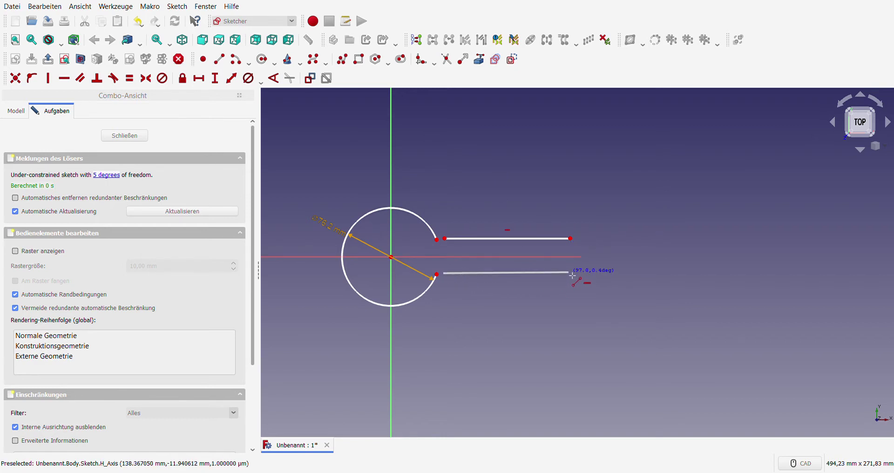
pyautogui.click(569, 273)
pyautogui.press('Escape')
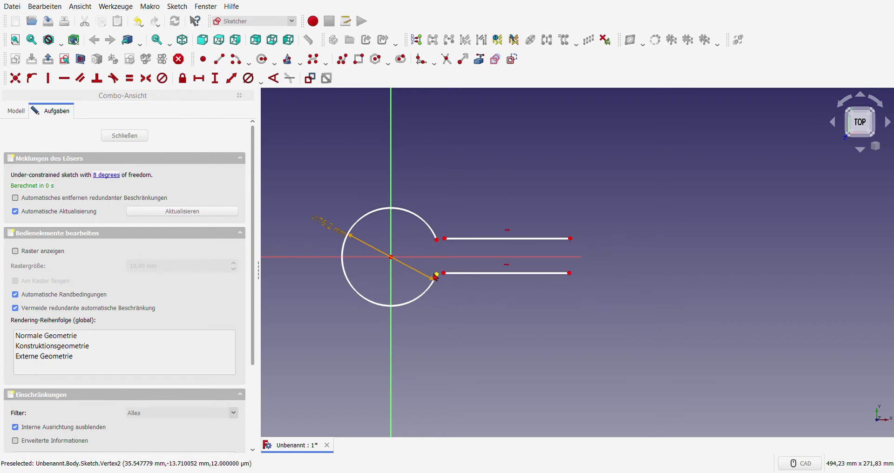
# - Make both lines' start points coincident with the arc's ends
pyautogui.click(454, 282)
pyautogui.press('c')
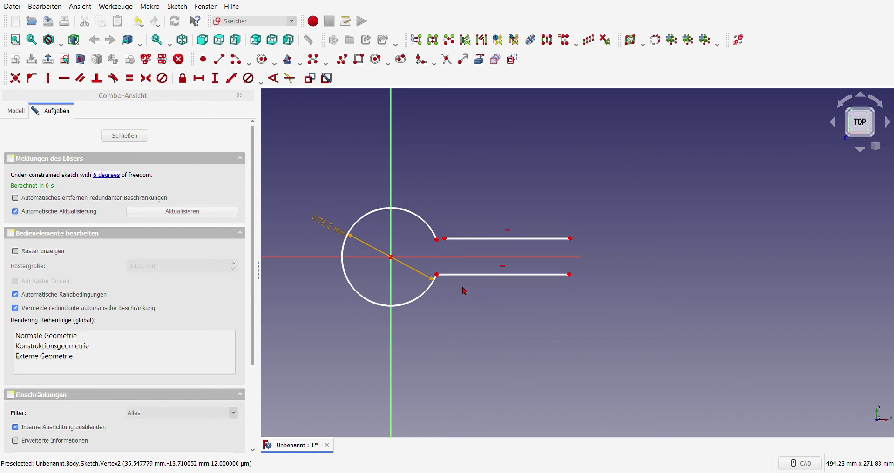
pyautogui.moveTo(456, 244); pyautogui.dragTo(424, 227)
pyautogui.press('c')
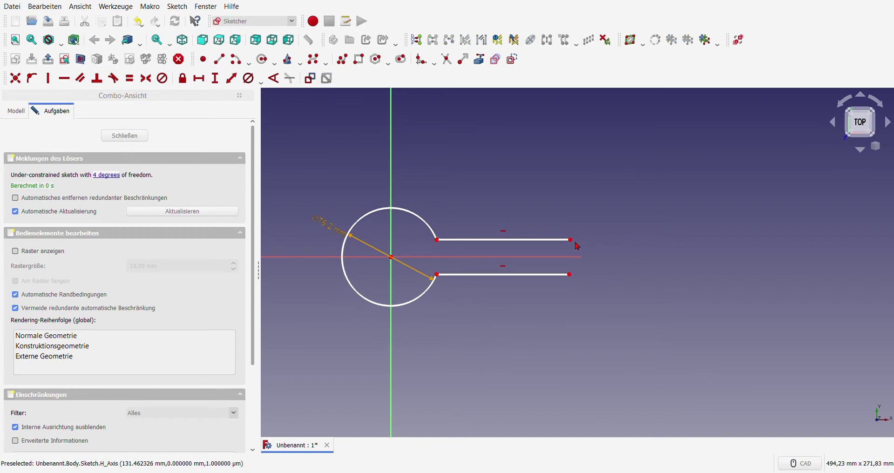
# - Make the two line start points symmetric about the horizontal axis
pyautogui.click(439, 242)
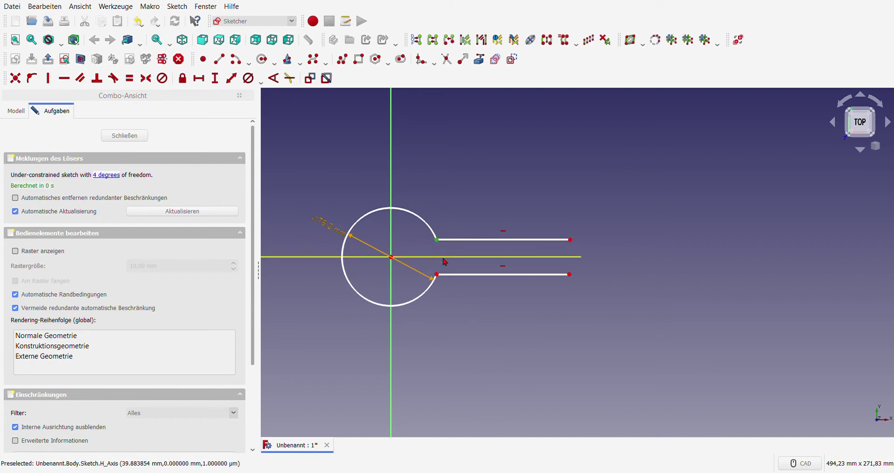
pyautogui.click(439, 276)
pyautogui.click(454, 262)
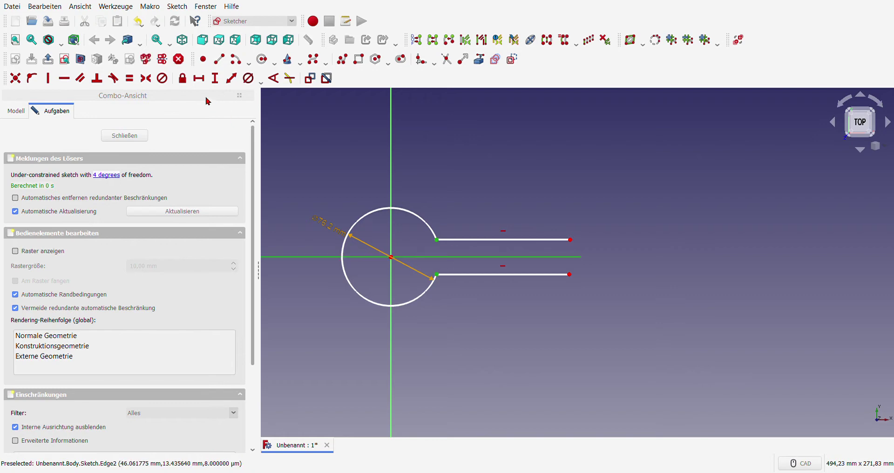
pyautogui.click(145, 77)
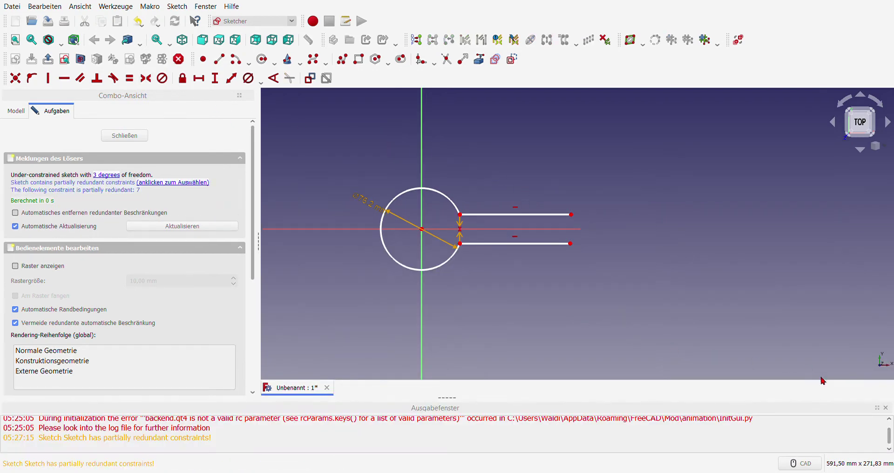
# - Set a 38.1 mm vertical distance between the two line start points, label placed above
pyautogui.click(886, 407)
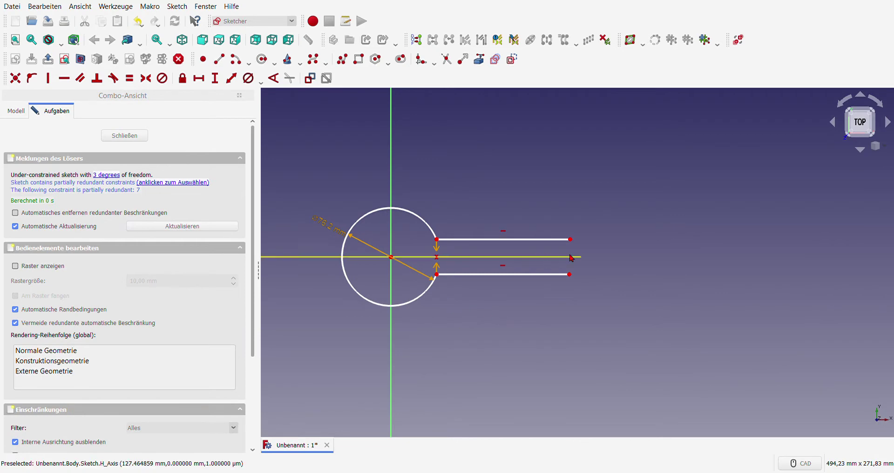
pyautogui.click(436, 240)
pyautogui.click(436, 274)
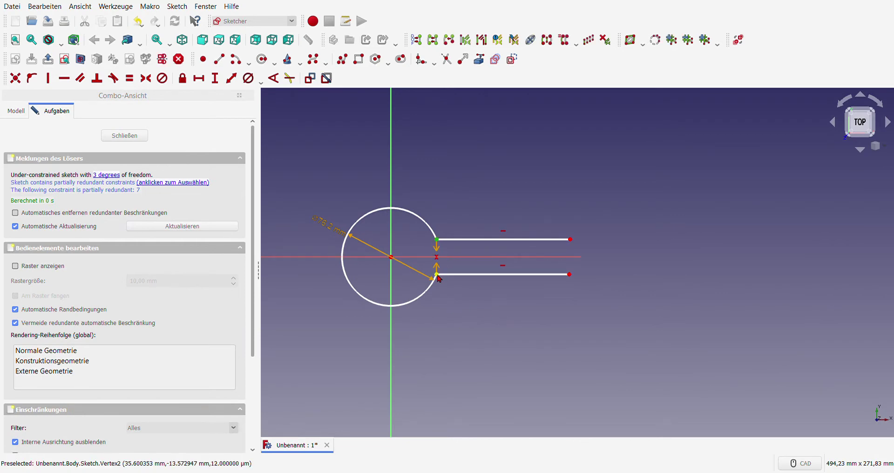
pyautogui.click(215, 78)
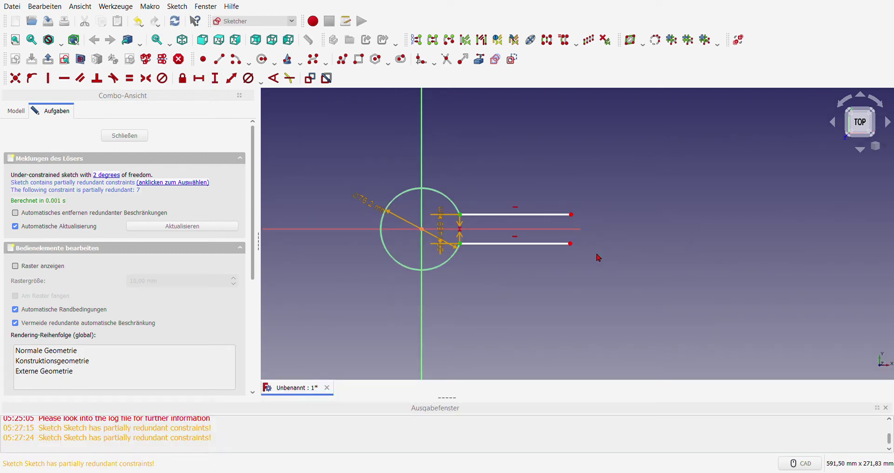
pyautogui.press('Return')
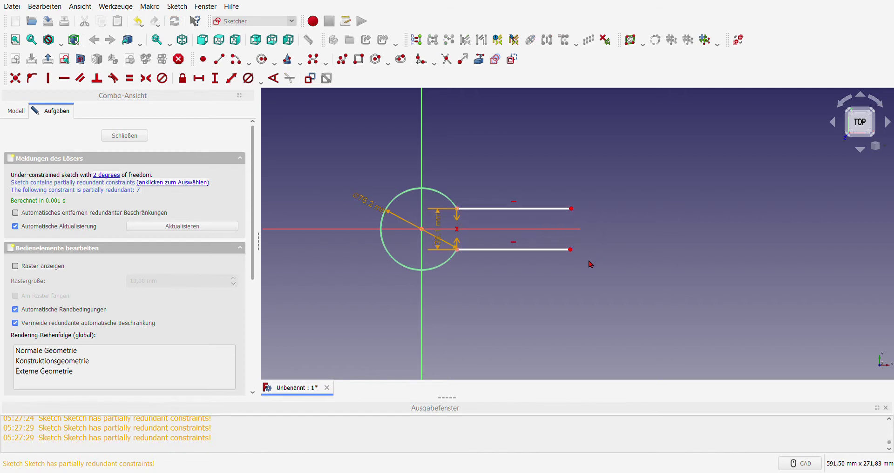
pyautogui.moveTo(445, 250); pyautogui.dragTo(493, 178)
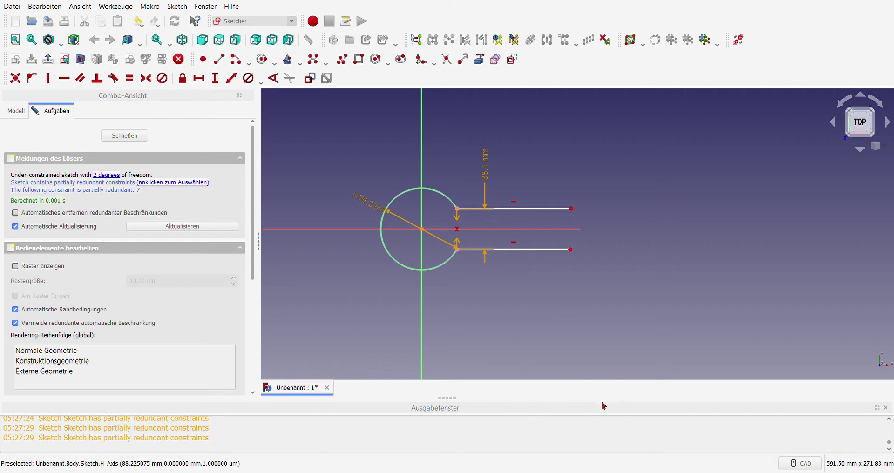
pyautogui.moveTo(606, 401); pyautogui.dragTo(595, 464)
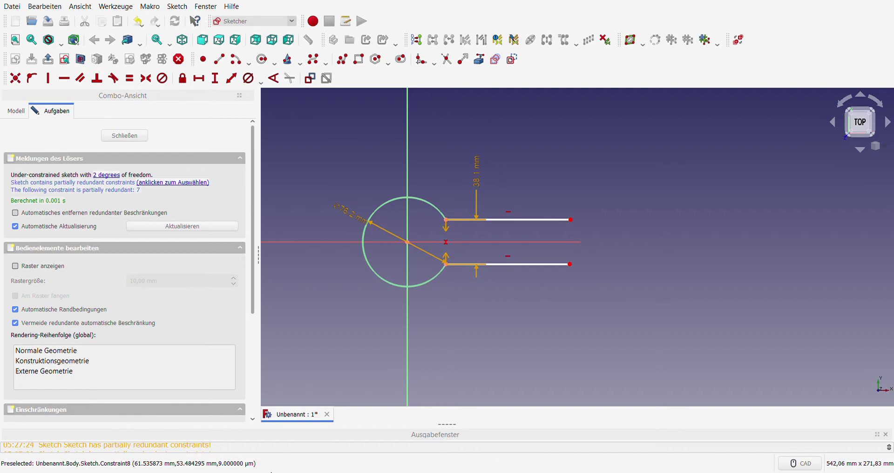
# - Draw two flaring fork arcs sharing a centre to the right of the handle lines
pyautogui.click(236, 59)
pyautogui.click(618, 242)
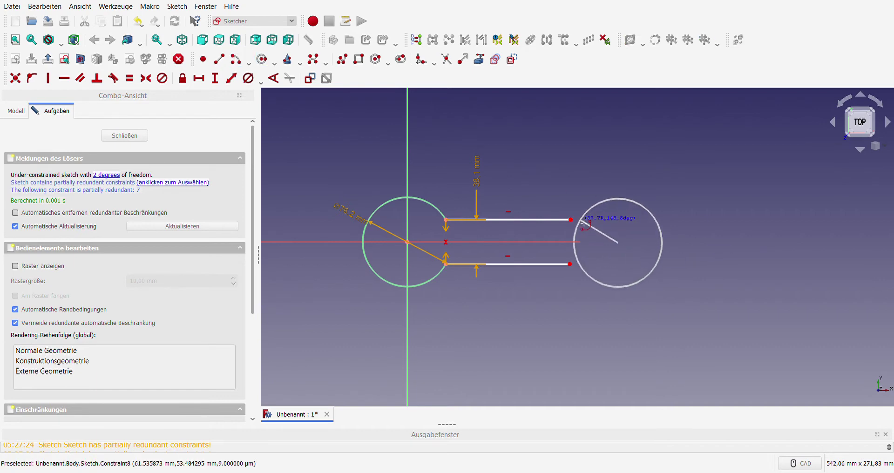
pyautogui.click(580, 220)
pyautogui.click(624, 199)
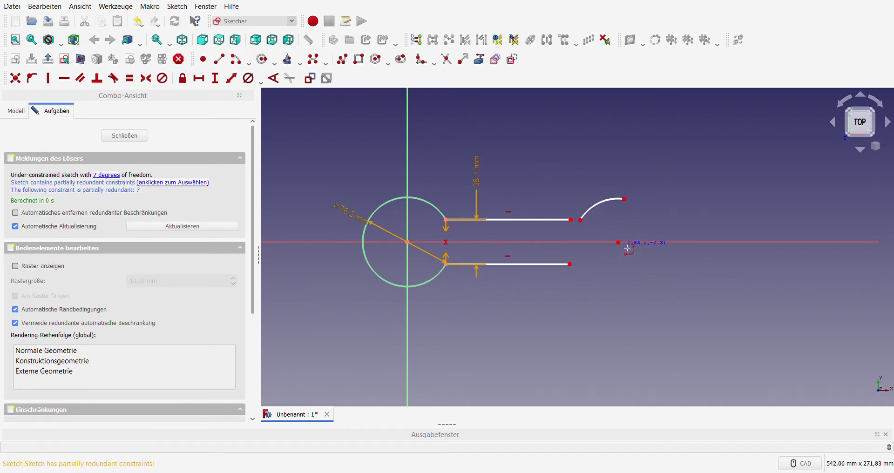
pyautogui.click(618, 242)
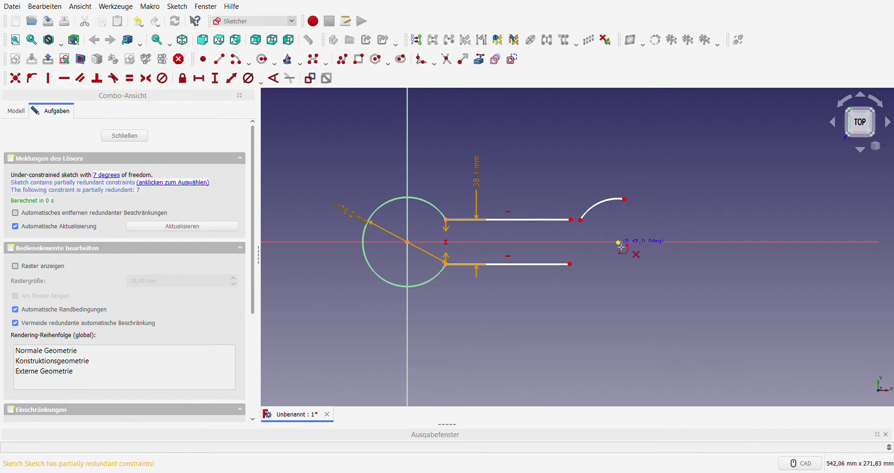
pyautogui.click(580, 275)
pyautogui.click(637, 293)
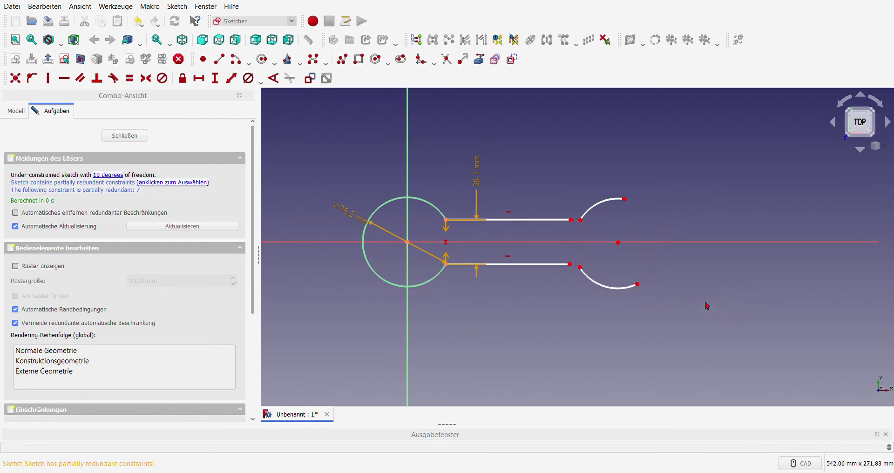
# - Put the fork arc centre on the horizontal axis and join the line ends to the arc ends
pyautogui.click(619, 242)
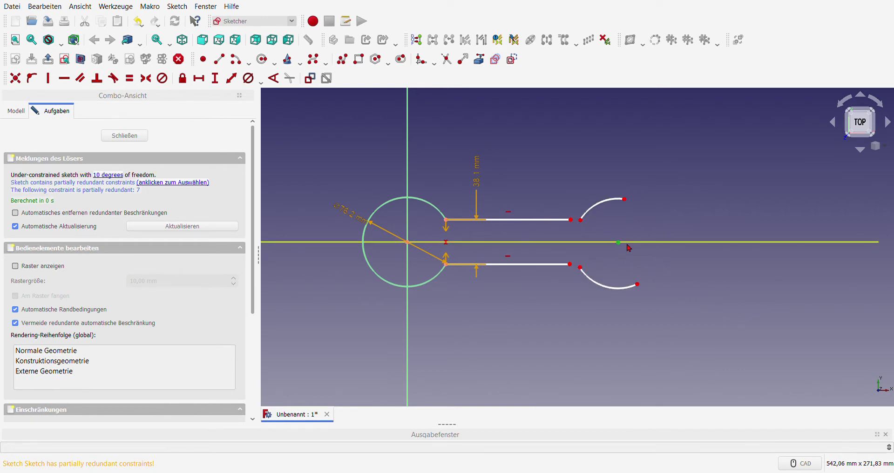
pyautogui.click(633, 244)
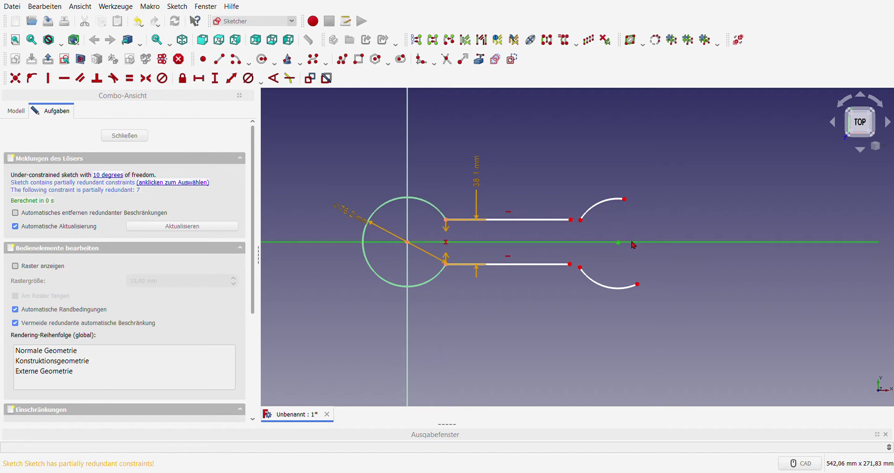
pyautogui.click(31, 78)
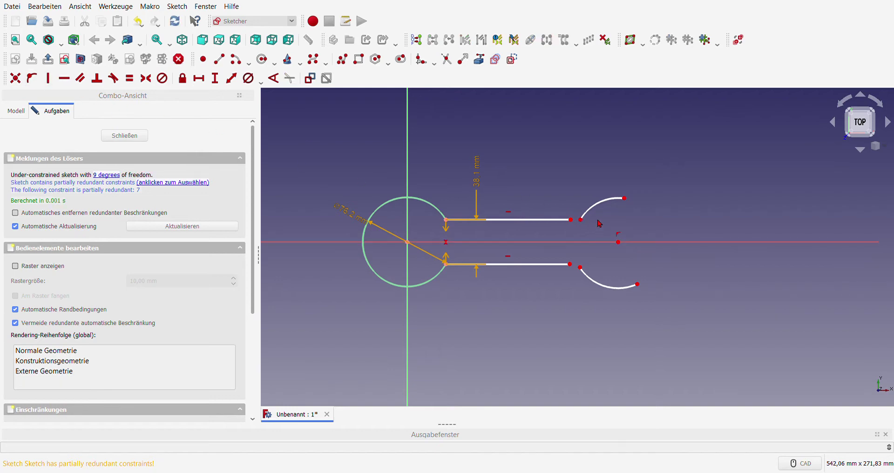
pyautogui.click(571, 219)
pyautogui.click(580, 219)
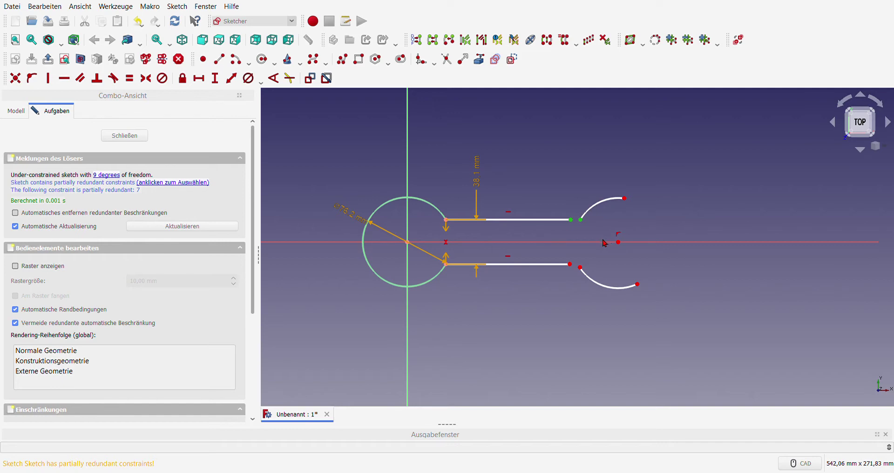
pyautogui.moveTo(570, 264); pyautogui.dragTo(580, 267)
pyautogui.press('c')
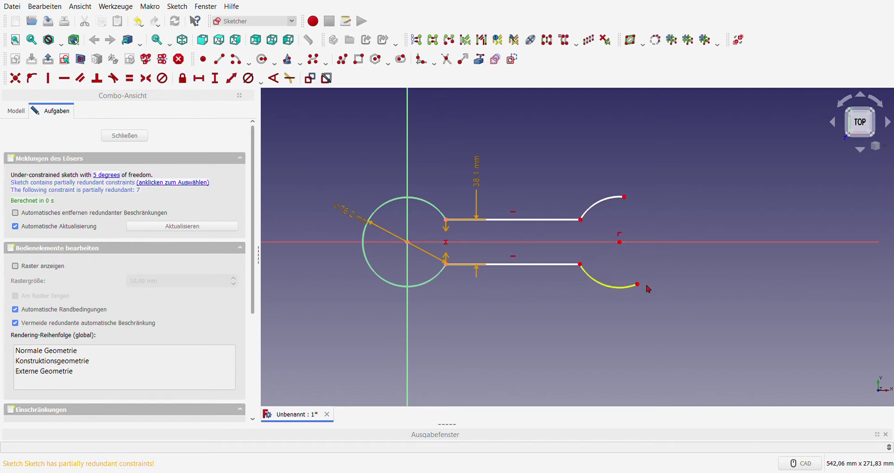
# - Align the upper arc end vertically with the fork centre
pyautogui.click(625, 198)
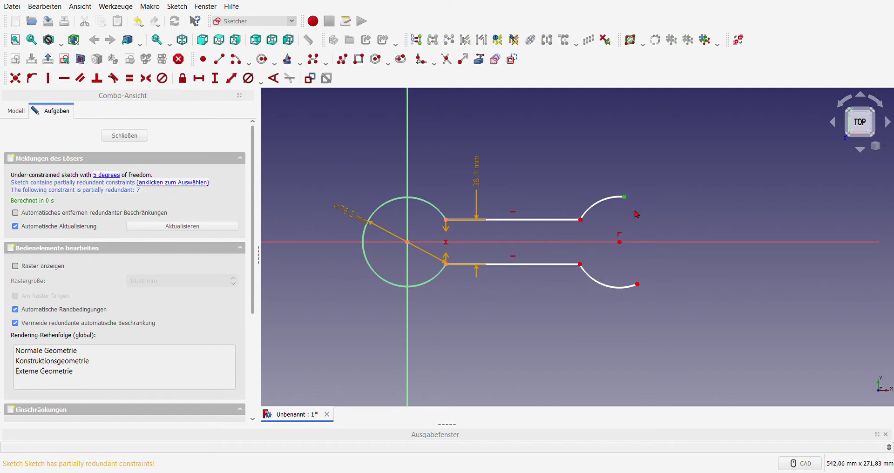
pyautogui.click(619, 242)
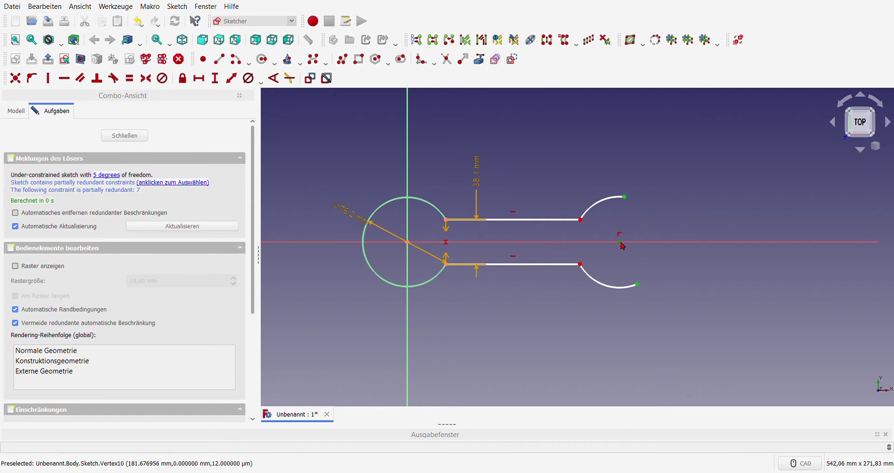
pyautogui.click(49, 78)
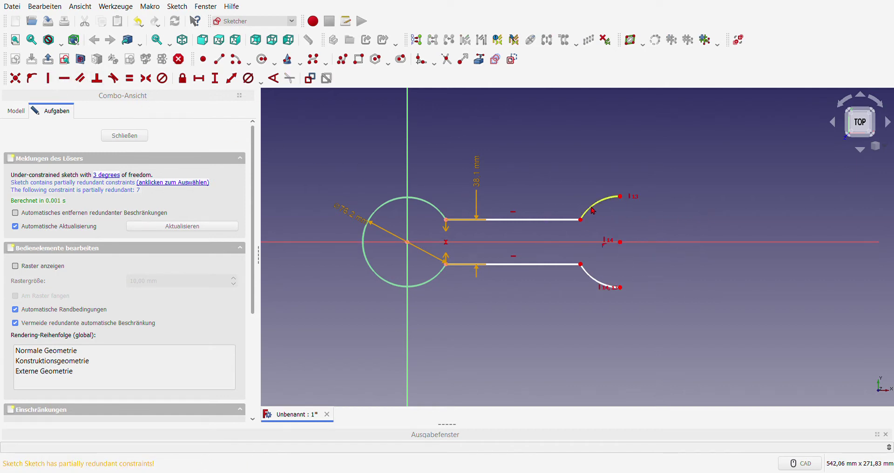
pyautogui.click(610, 213)
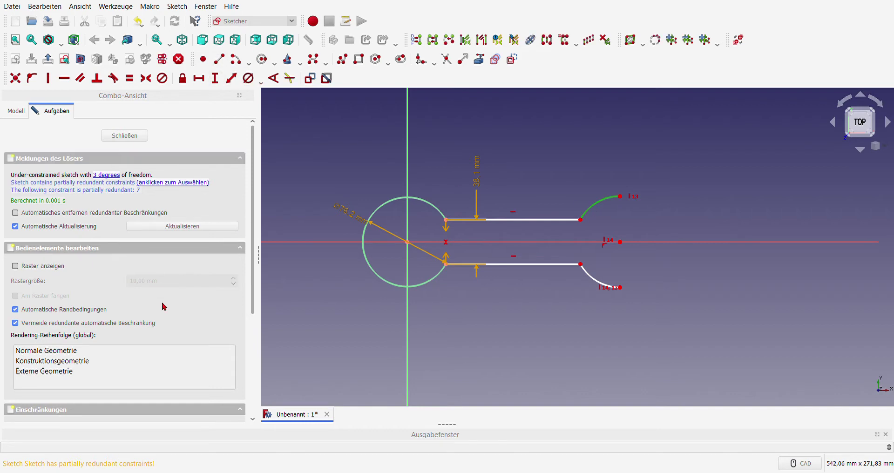
# - Dimension the outer fork arc at R44.45 and add a concentric inner arc at R31.75
pyautogui.click(248, 78)
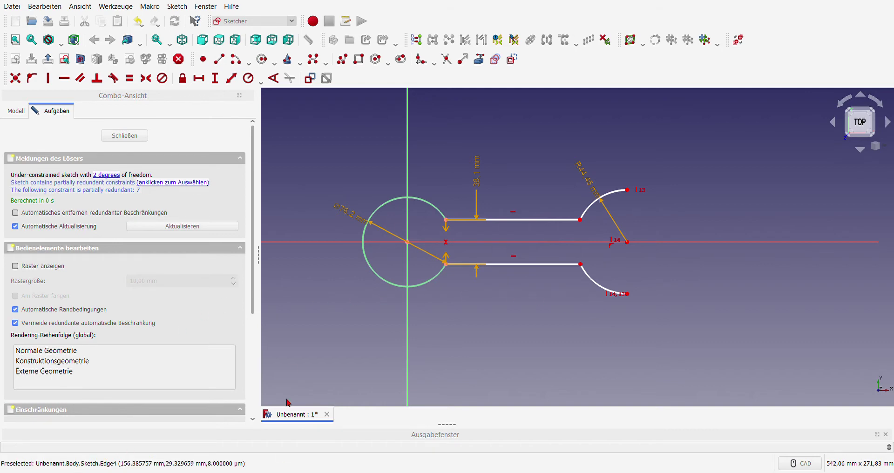
pyautogui.click(236, 59)
pyautogui.click(627, 242)
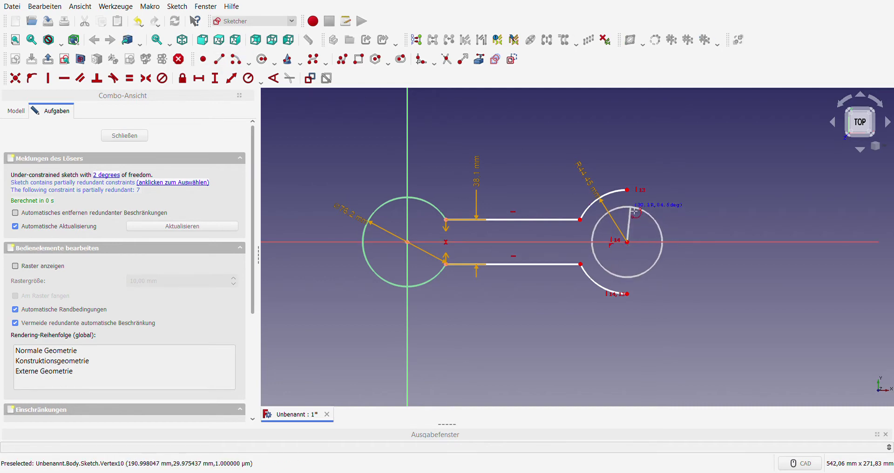
pyautogui.click(626, 274)
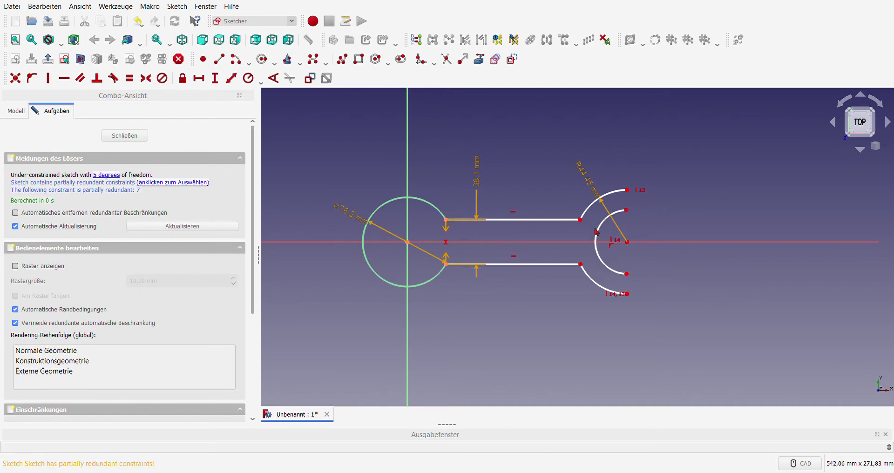
pyautogui.click(597, 232)
pyautogui.click(231, 79)
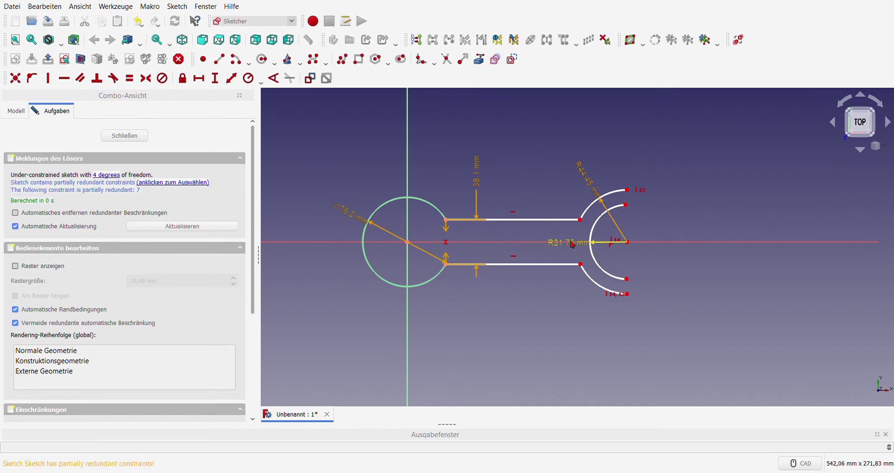
# - Draw short lines between the outer and inner arc ends at both fork tips
pyautogui.moveTo(562, 243); pyautogui.dragTo(549, 195)
pyautogui.scroll(1, 690, 229)
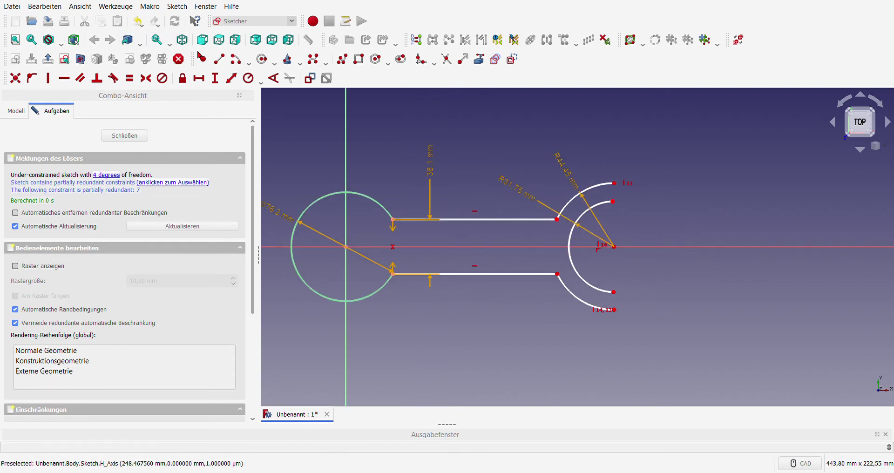
pyautogui.scroll(3, 626, 204)
pyautogui.scroll(2, 627, 204)
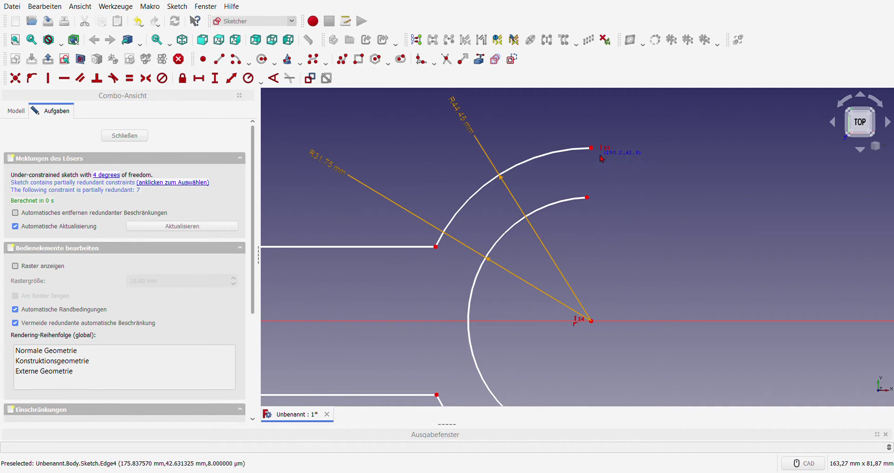
pyautogui.click(598, 154)
pyautogui.click(596, 191)
pyautogui.scroll(-2, 616, 176)
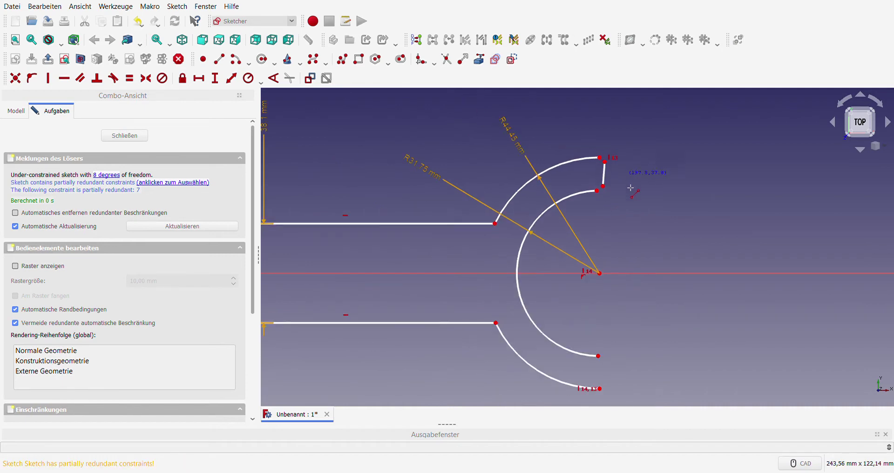
pyautogui.click(607, 361)
pyautogui.click(607, 386)
pyautogui.rightClick(673, 363)
# - Make the upper closing line vertical and join both closing lines' ends to the arc ends
pyautogui.click(604, 175)
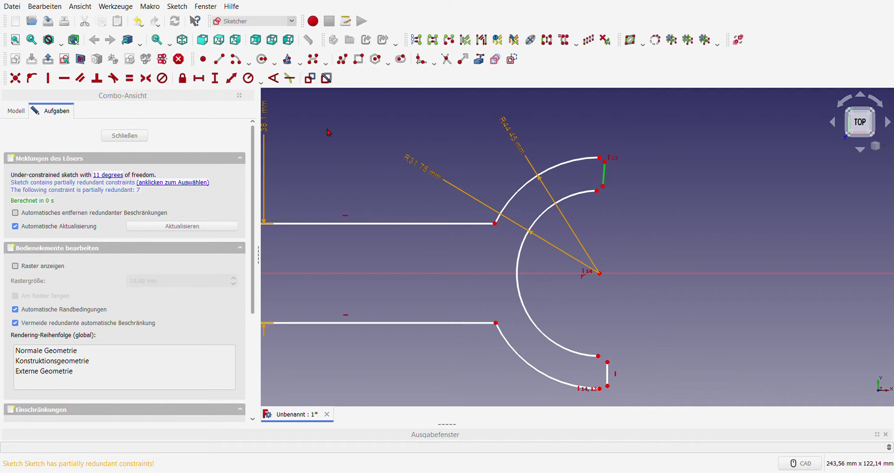
pyautogui.click(48, 79)
pyautogui.moveTo(579, 141); pyautogui.dragTo(632, 174)
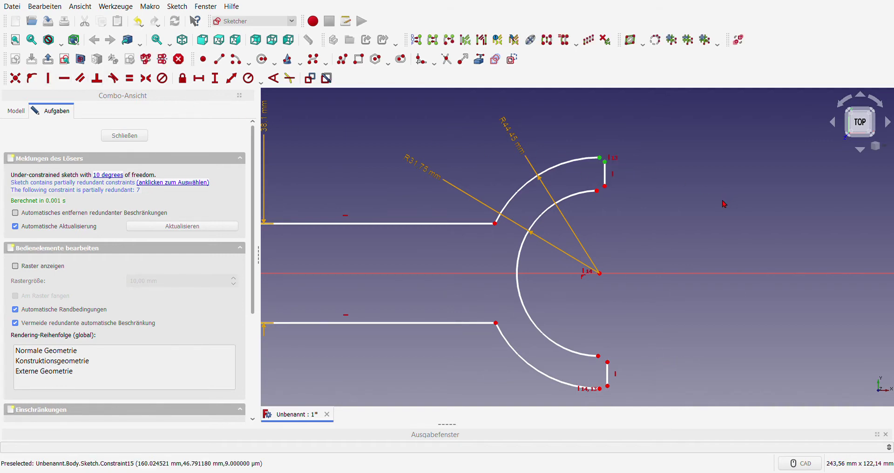
pyautogui.press('c')
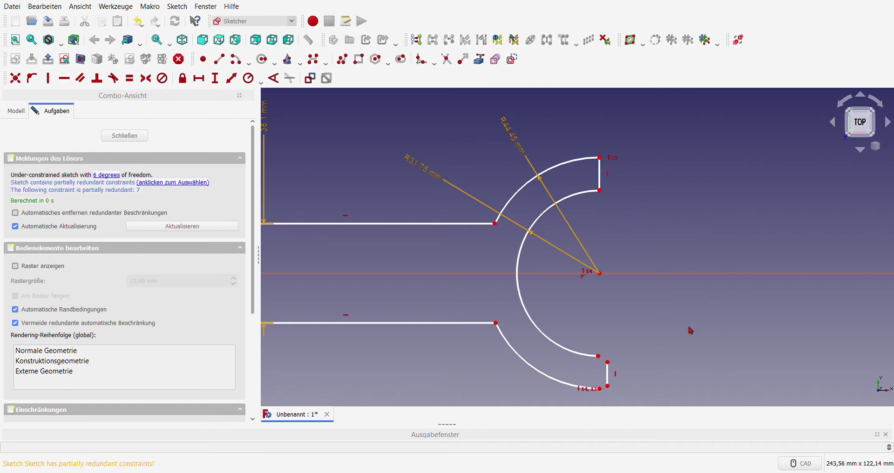
pyautogui.moveTo(592, 343); pyautogui.dragTo(675, 366)
pyautogui.press('c')
# - Fix the horizontal distance from origin to fork arc centre at 152.4 mm, placed below the sketch
pyautogui.scroll(-5, 616, 284)
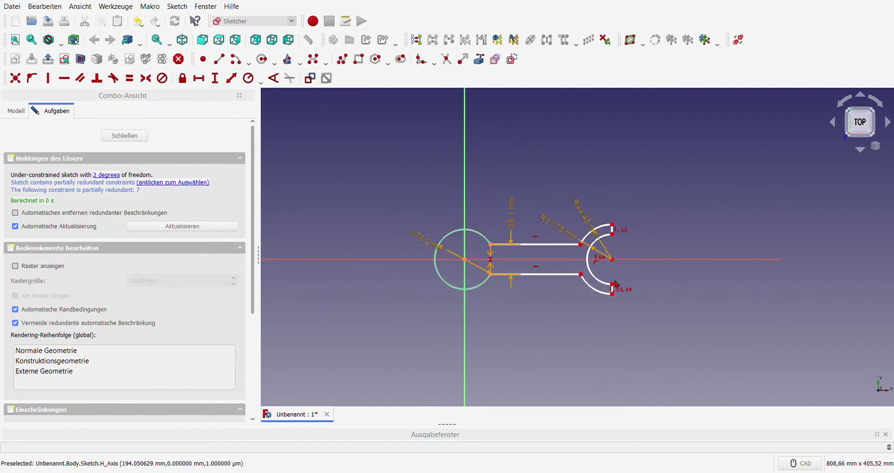
pyautogui.scroll(2, 493, 286)
pyautogui.scroll(1, 494, 286)
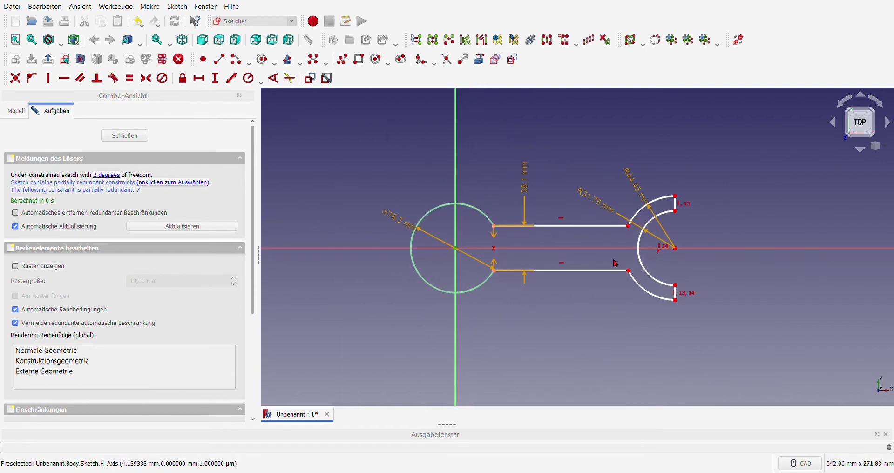
pyautogui.click(675, 248)
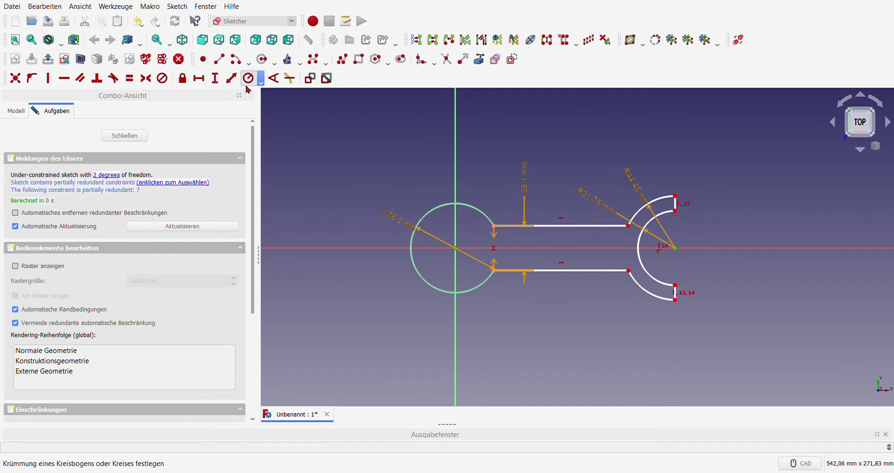
pyautogui.click(199, 78)
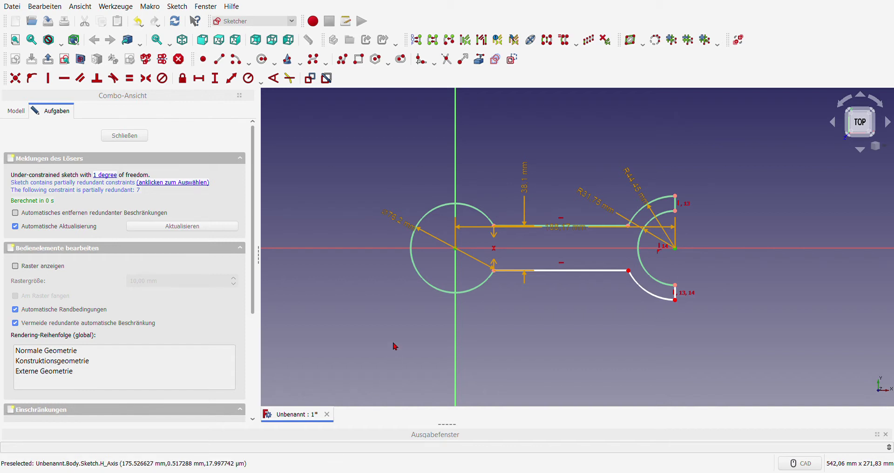
pyautogui.hotkey('ctrl', 'z')
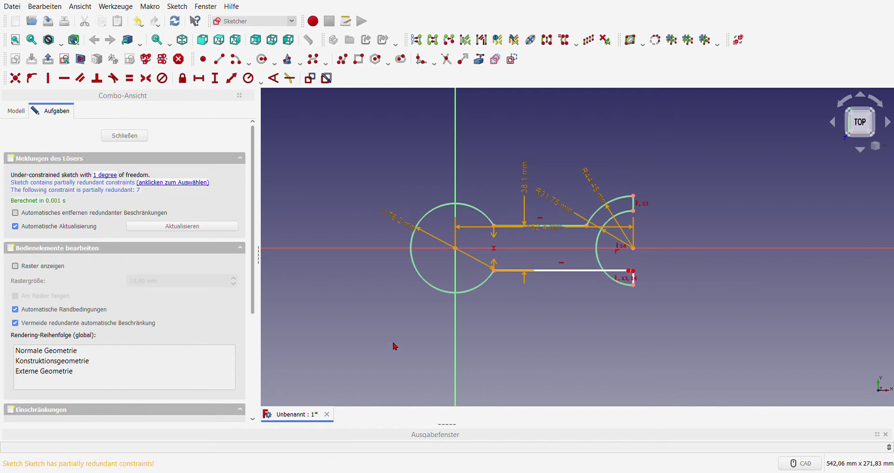
pyautogui.moveTo(551, 240); pyautogui.dragTo(641, 351)
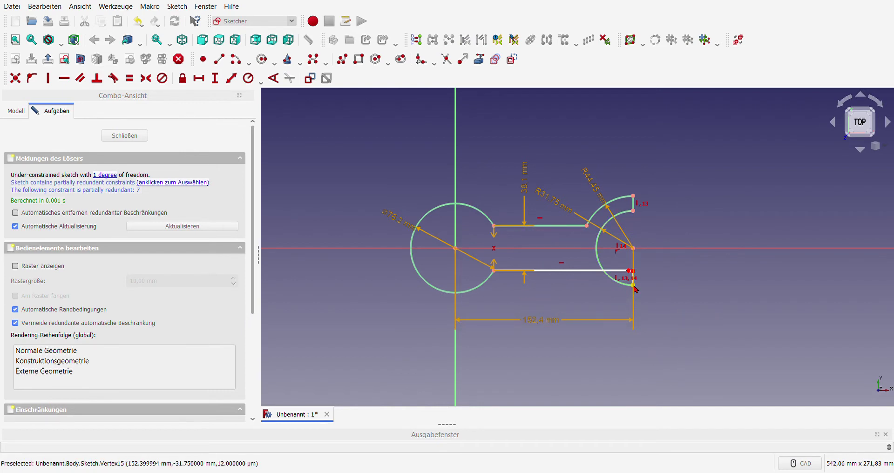
pyautogui.scroll(2, 635, 289)
pyautogui.scroll(2, 635, 274)
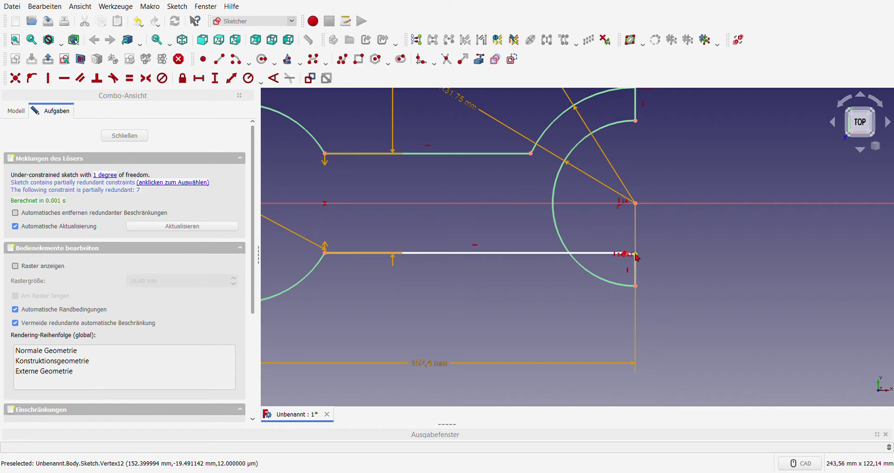
# - Attempt to drag the lower handle line end toward the fork, then undo the edit
pyautogui.moveTo(636, 254); pyautogui.dragTo(642, 243)
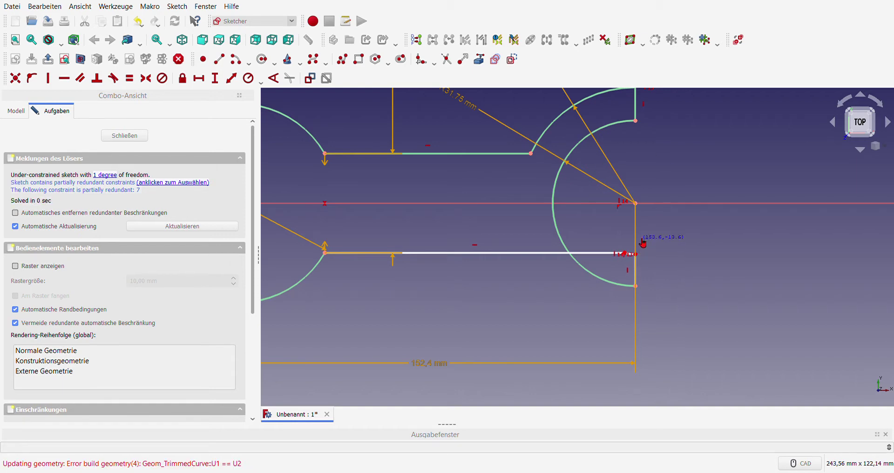
pyautogui.moveTo(642, 242); pyautogui.dragTo(643, 248)
pyautogui.click(139, 21)
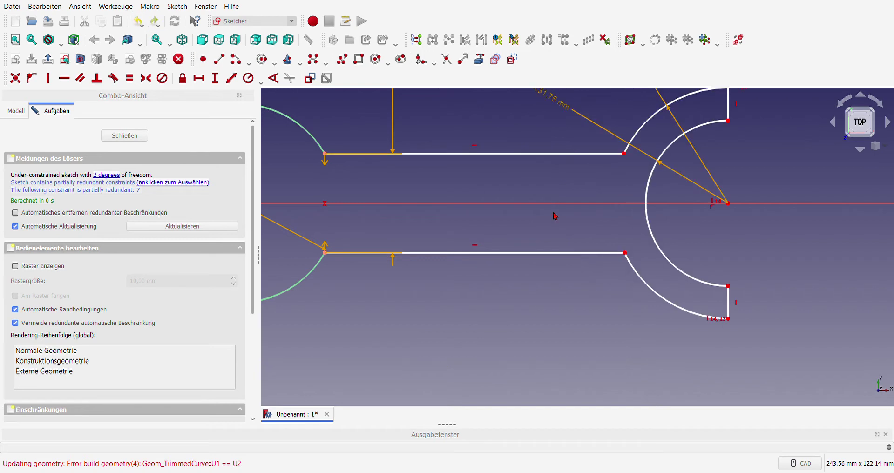
pyautogui.scroll(-4, 619, 279)
pyautogui.scroll(3, 641, 259)
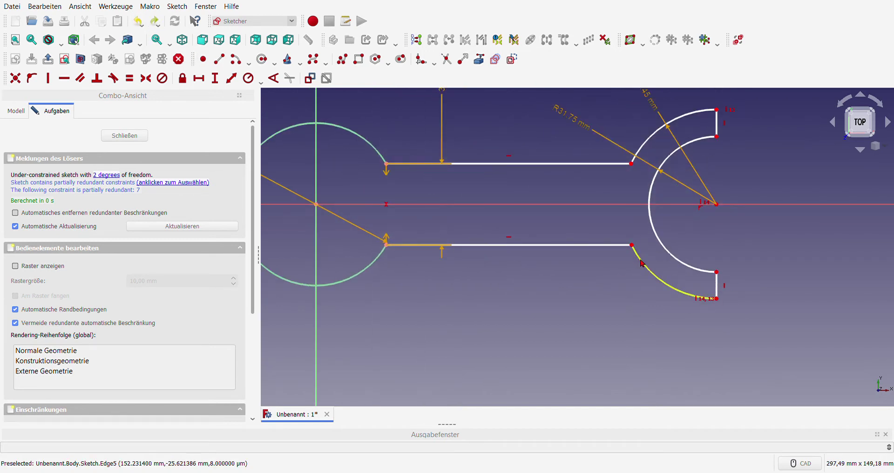
# - Make the two outer fork arcs equal and add a horizontal distance between the centres
pyautogui.click(641, 264)
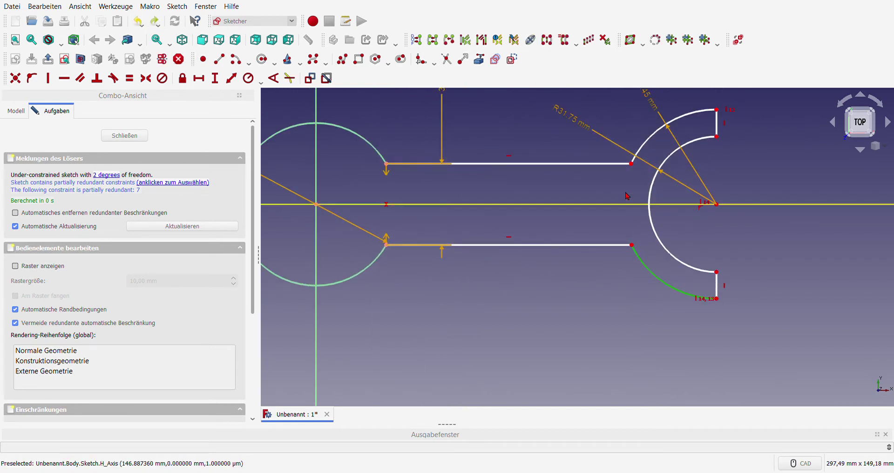
pyautogui.click(650, 141)
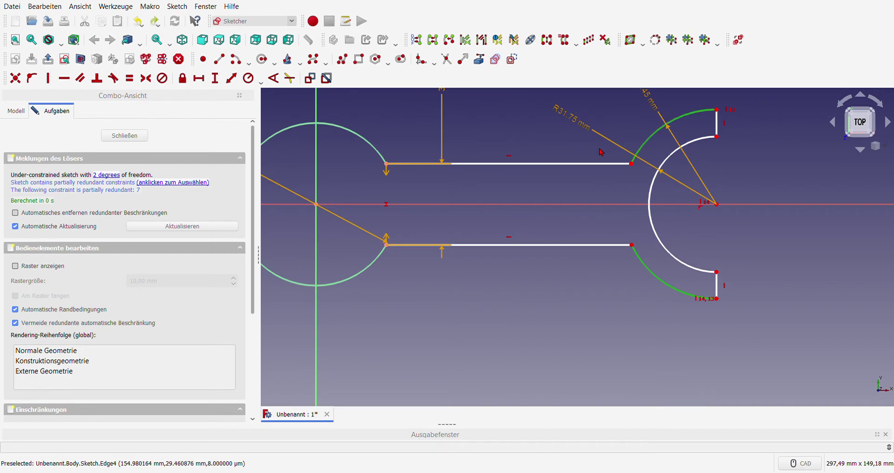
pyautogui.click(129, 78)
pyautogui.scroll(-2, 484, 228)
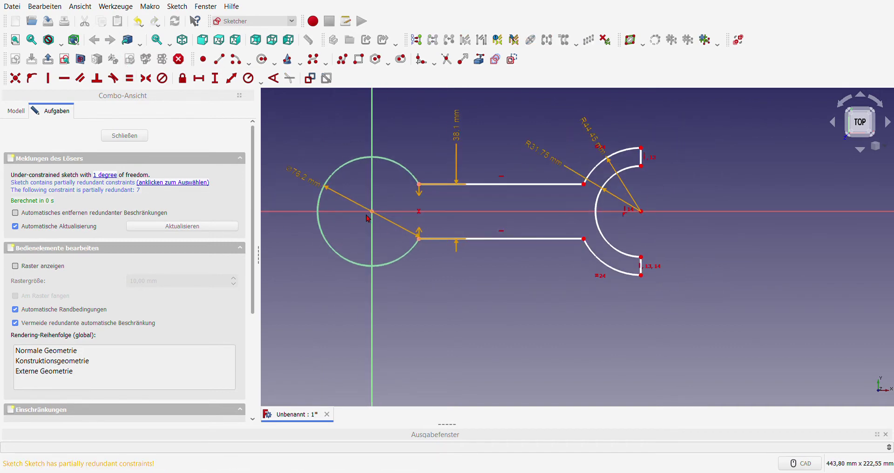
pyautogui.click(641, 211)
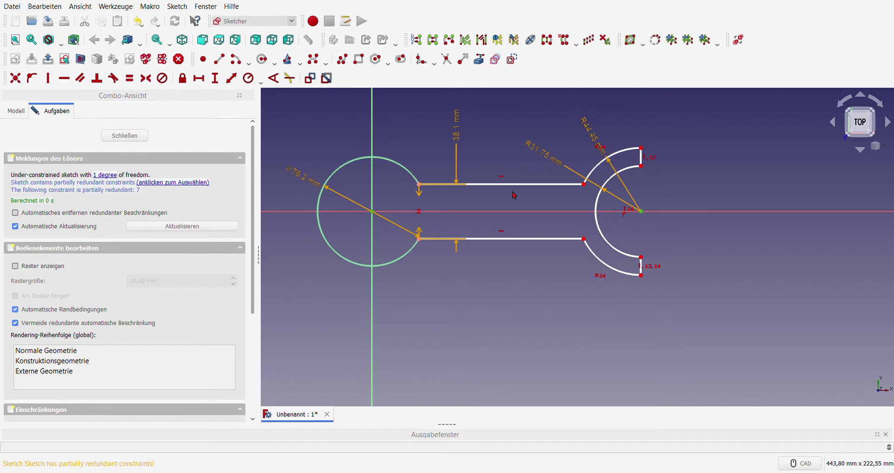
pyautogui.click(200, 79)
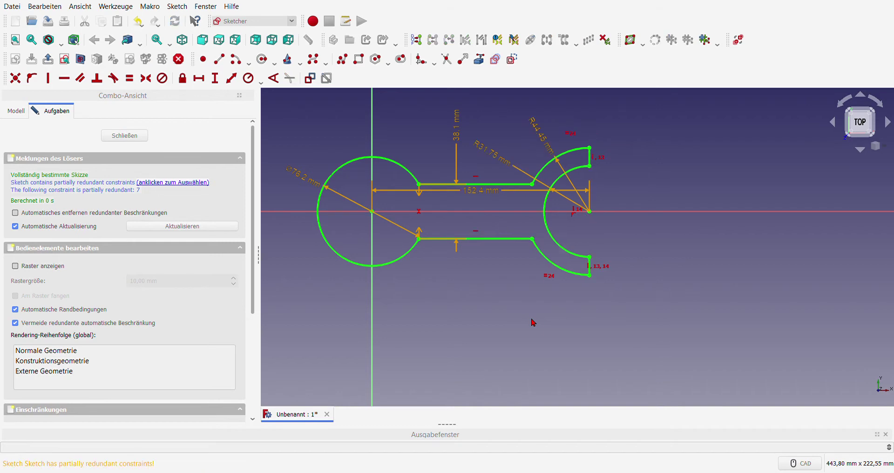
# - Move the 152.4 mm dimension below the sketch and draw a circle at the ring centre
pyautogui.moveTo(485, 190); pyautogui.dragTo(484, 298)
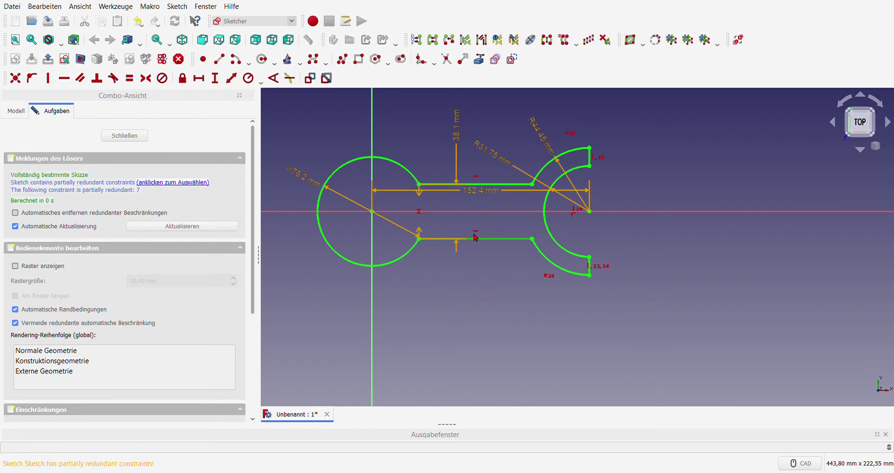
pyautogui.moveTo(485, 195); pyautogui.dragTo(489, 304)
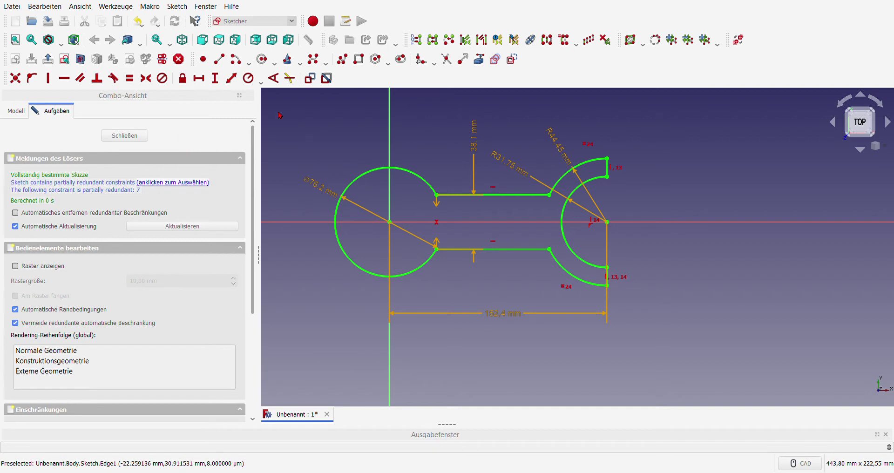
pyautogui.click(265, 60)
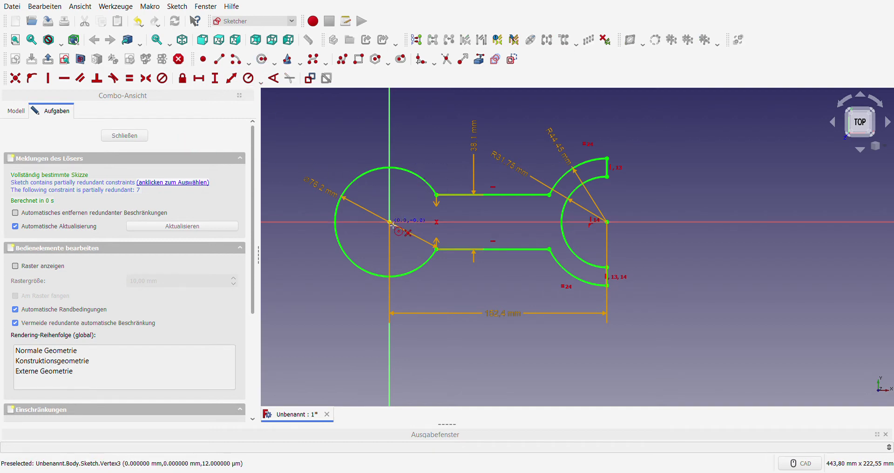
pyautogui.click(389, 221)
pyautogui.click(428, 215)
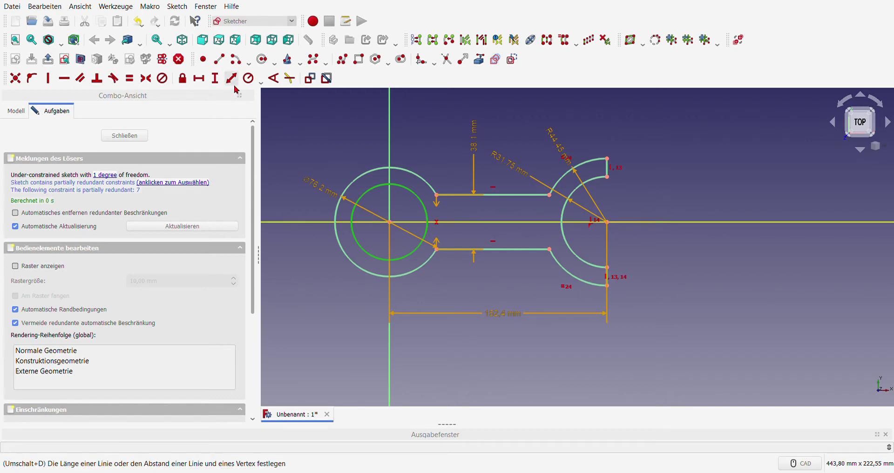
# - Constrain the new circle to 50.8 mm diameter and move its label clear of the ring
pyautogui.click(248, 78)
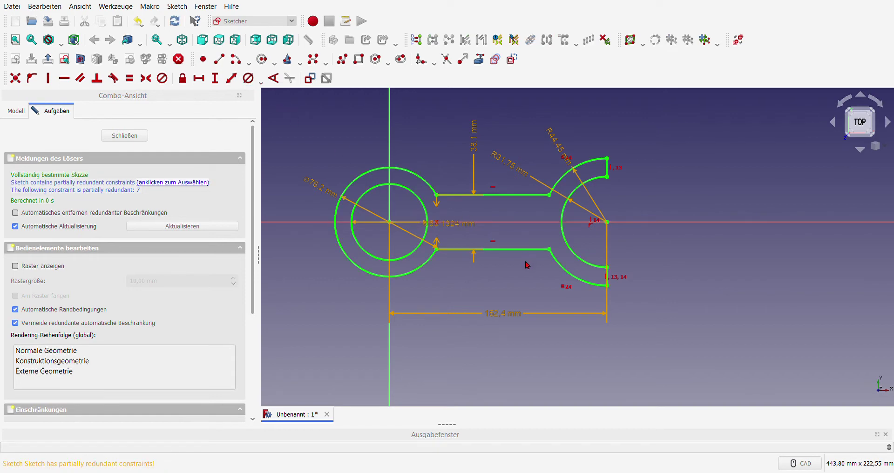
pyautogui.press('Return')
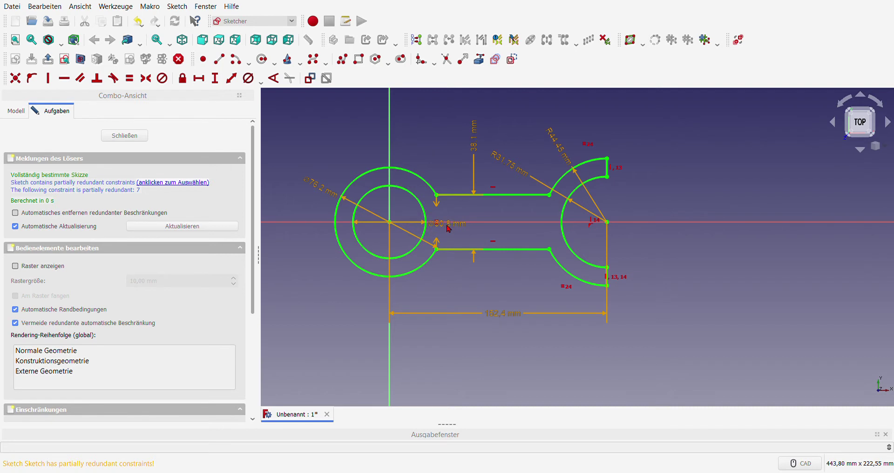
pyautogui.moveTo(448, 228); pyautogui.dragTo(447, 165)
pyautogui.scroll(-2, 366, 247)
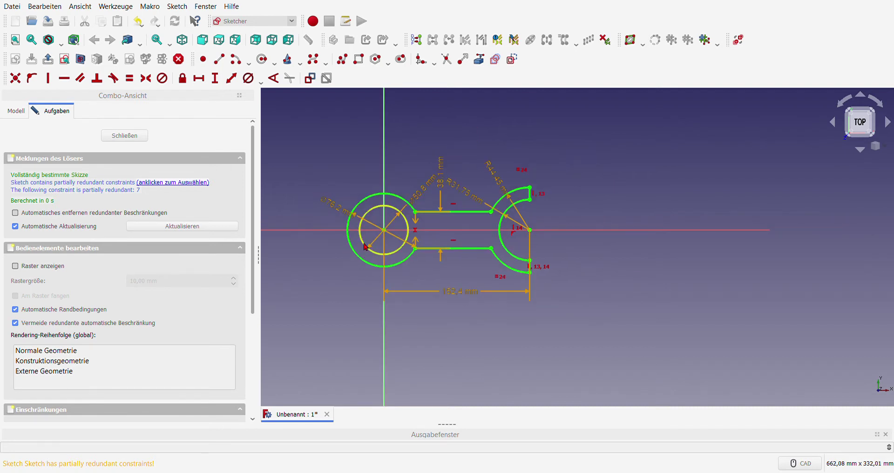
pyautogui.scroll(1, 366, 247)
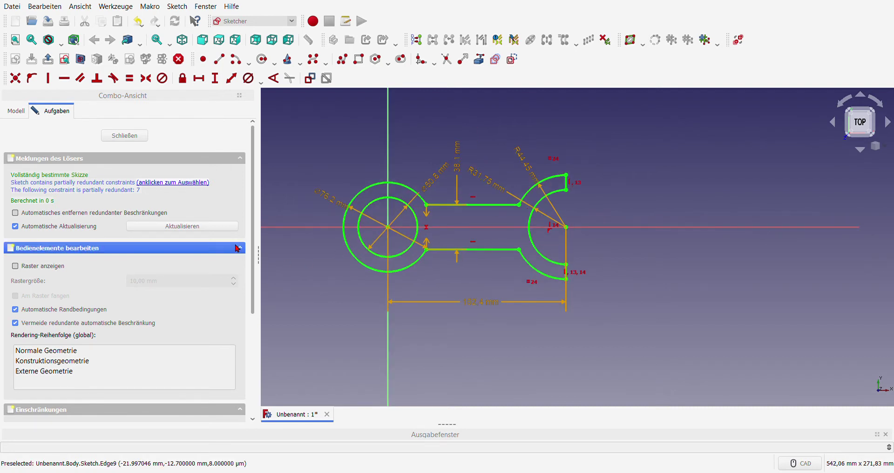
# - Close the finished wrench sketch, view it isometrically, and show the Modell tree
pyautogui.click(125, 135)
pyautogui.scroll(-5, 393, 234)
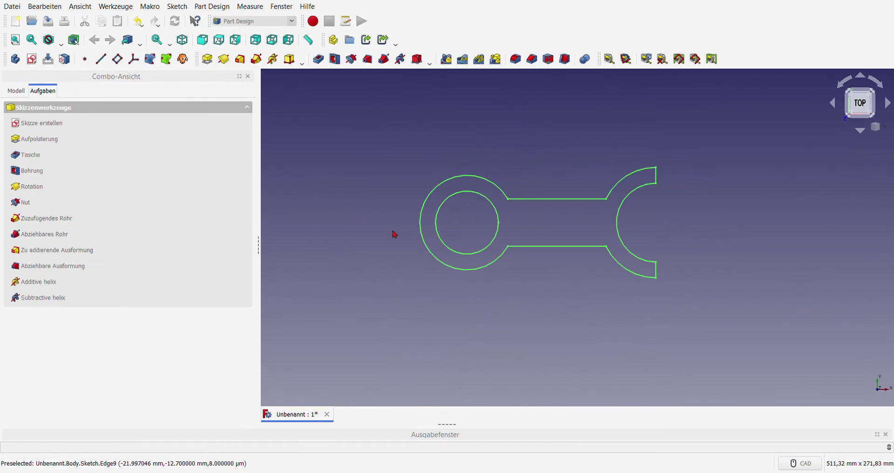
pyautogui.press('0')
pyautogui.scroll(3, 484, 274)
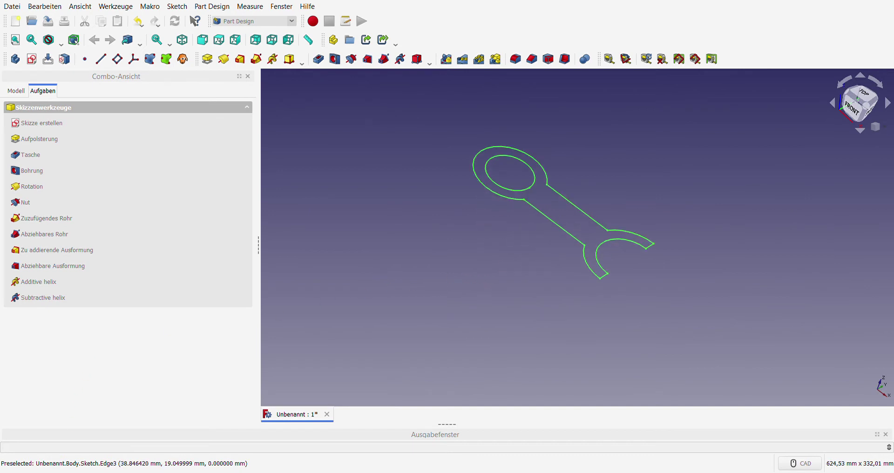
pyautogui.click(16, 91)
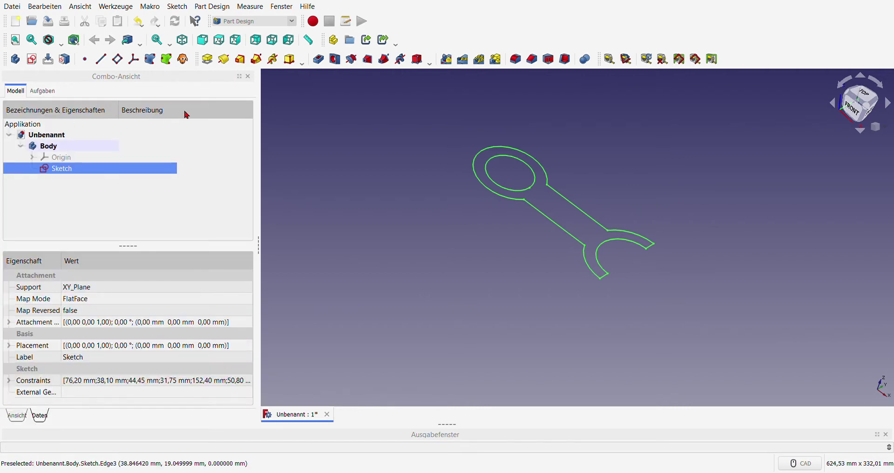
# - Pad the wrench sketch to 38.1 mm, symmetric to its sketch plane
pyautogui.click(207, 59)
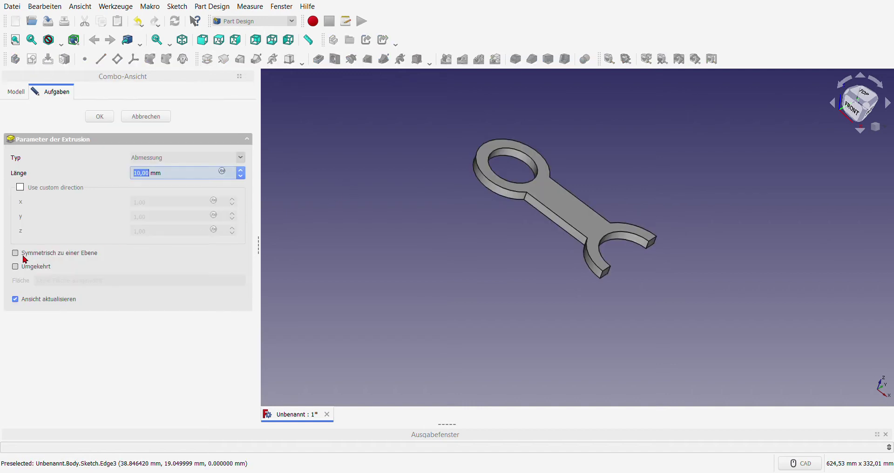
pyautogui.click(15, 253)
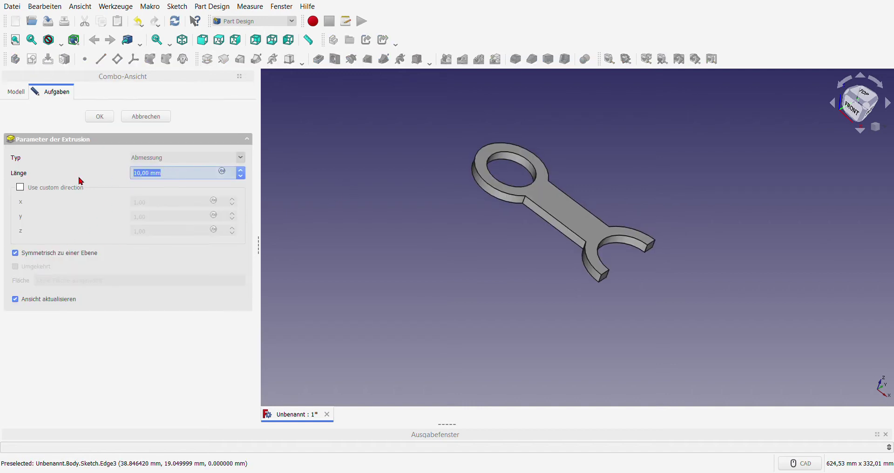
pyautogui.write('38,1')
pyautogui.press('Return')
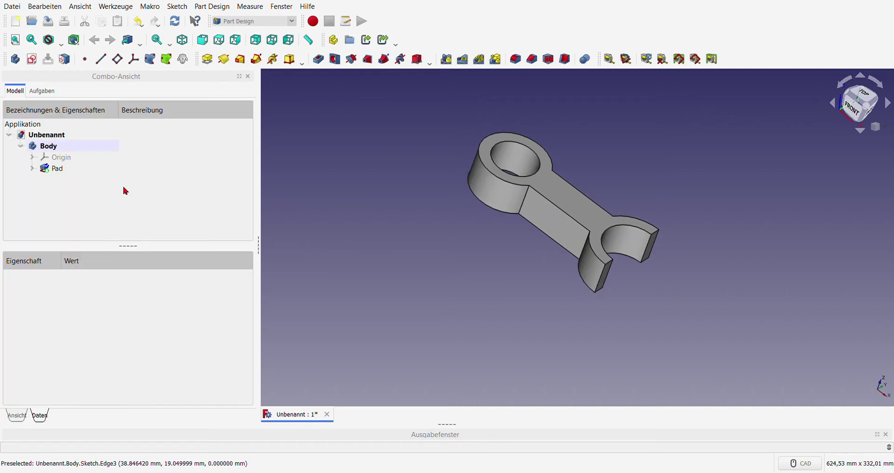
pyautogui.scroll(-2, 397, 234)
pyautogui.scroll(1, 410, 220)
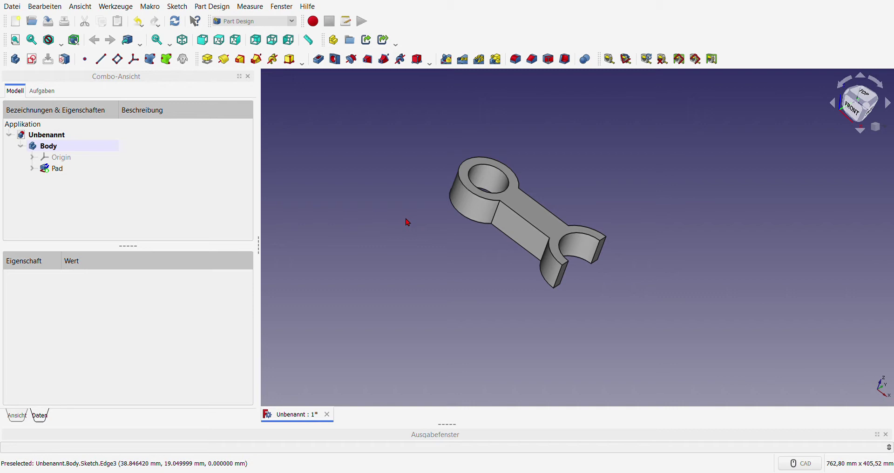
# - Start a sketch on the pad's top face and draw two concentric circles at the origin
pyautogui.click(504, 199)
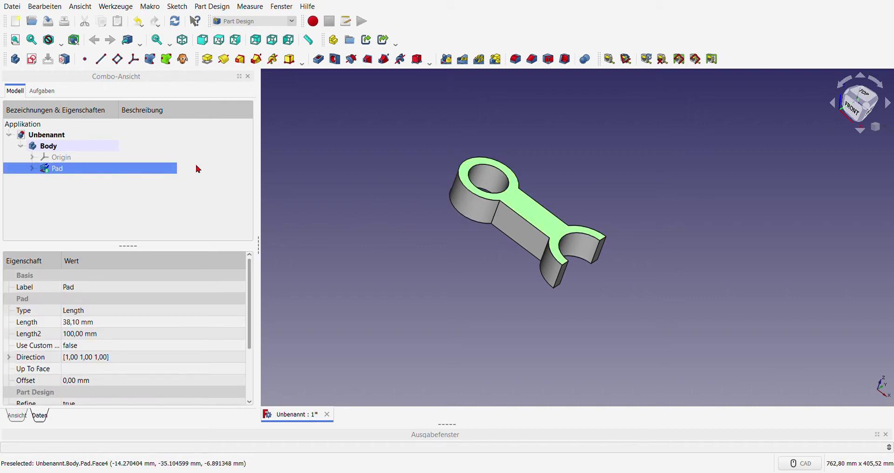
pyautogui.click(32, 59)
pyautogui.scroll(5, 514, 264)
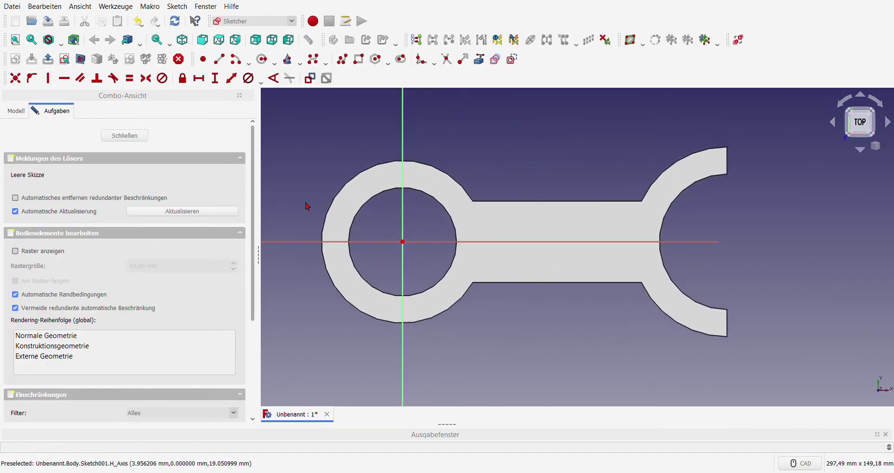
pyautogui.click(262, 60)
pyautogui.click(402, 241)
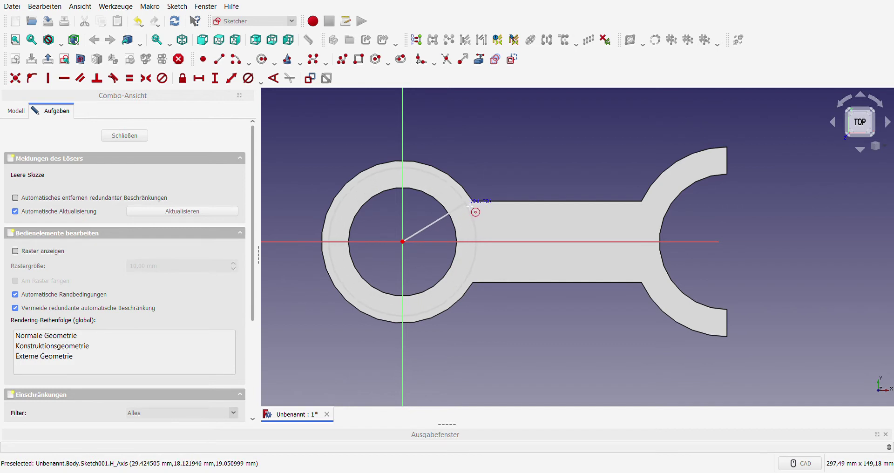
pyautogui.click(470, 207)
pyautogui.click(402, 241)
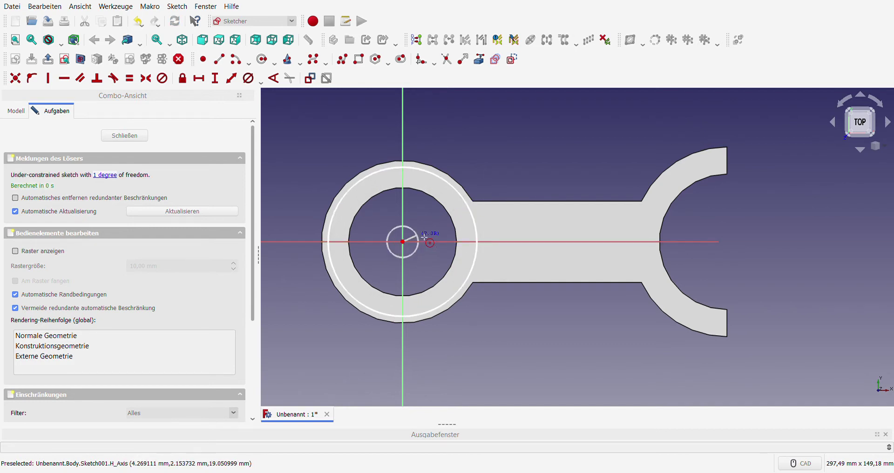
pyautogui.click(451, 231)
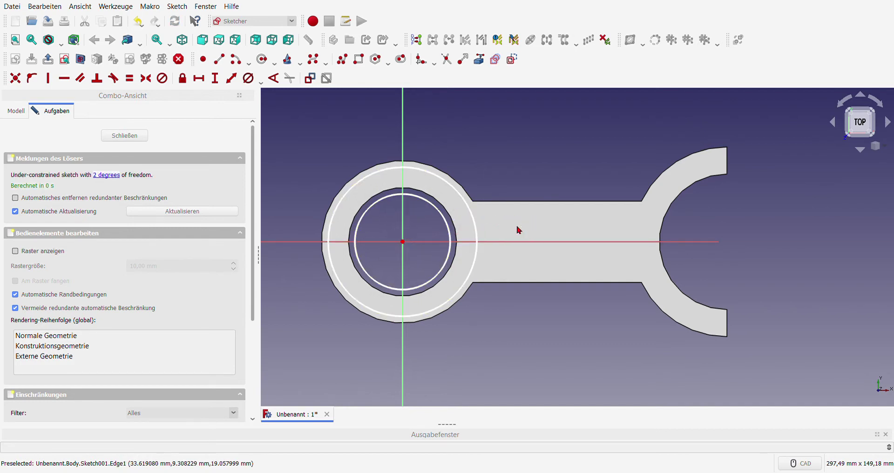
# - Import the pad's outer ring edge and inner bore edge as external geometry
pyautogui.click(479, 59)
pyautogui.click(462, 184)
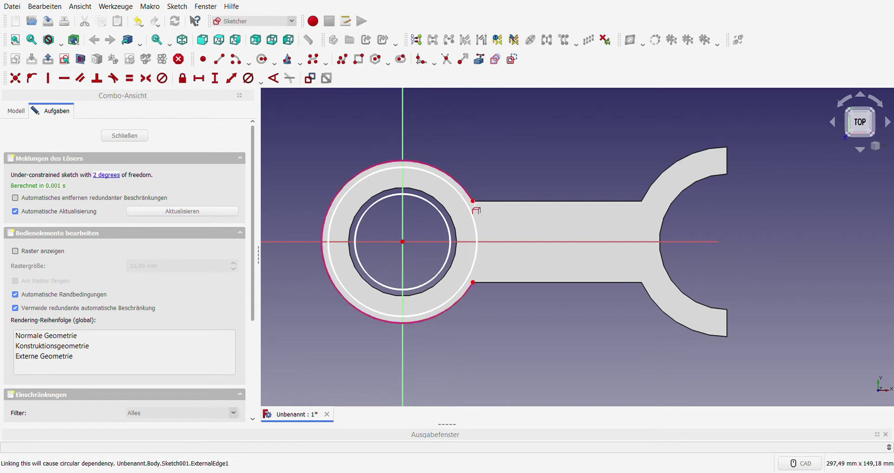
pyautogui.click(455, 222)
pyautogui.press('Escape')
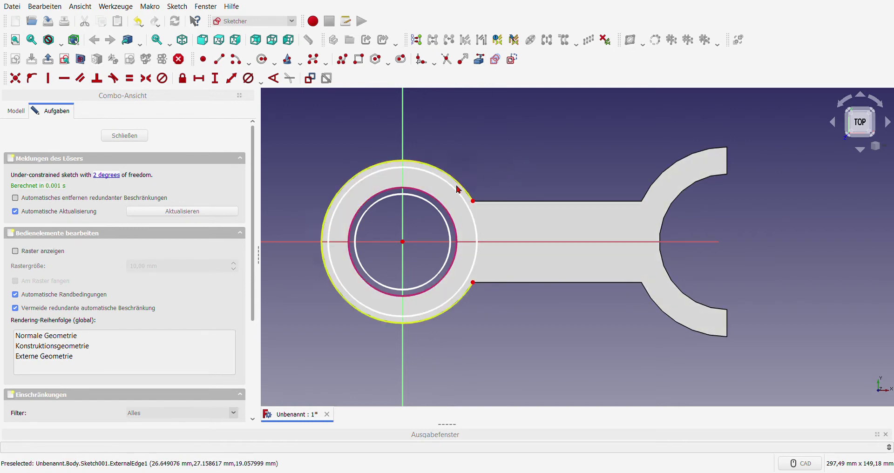
# - Make the large circle equal to the outer ring edge and the small circle equal to the bore edge
pyautogui.click(463, 193)
pyautogui.click(463, 192)
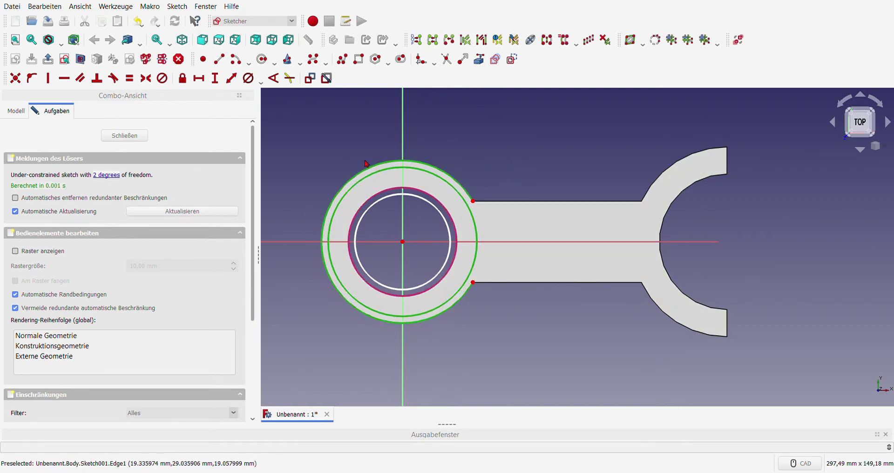
pyautogui.click(130, 78)
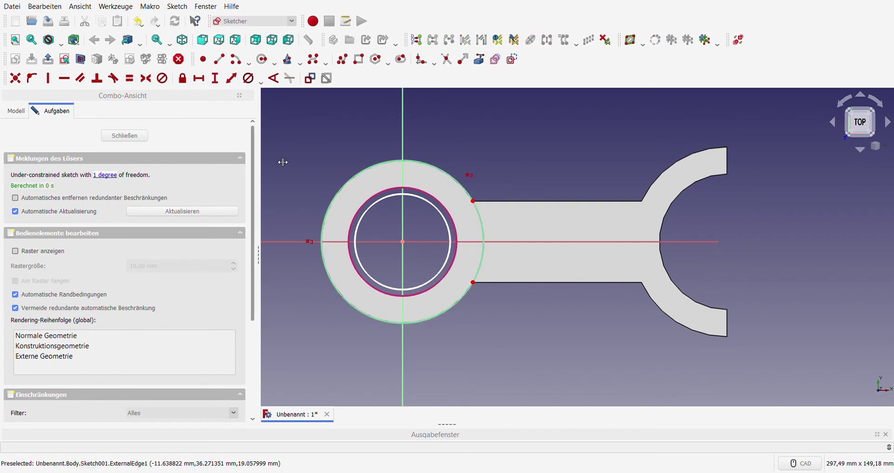
pyautogui.click(443, 215)
pyautogui.click(446, 213)
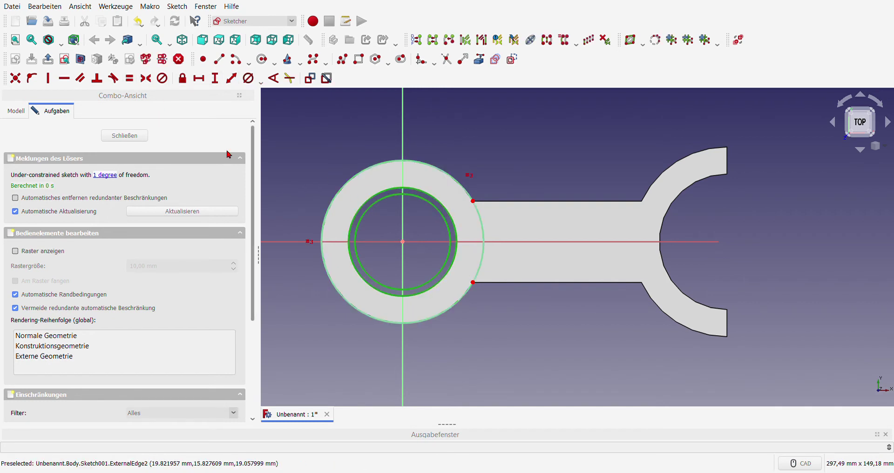
pyautogui.click(130, 78)
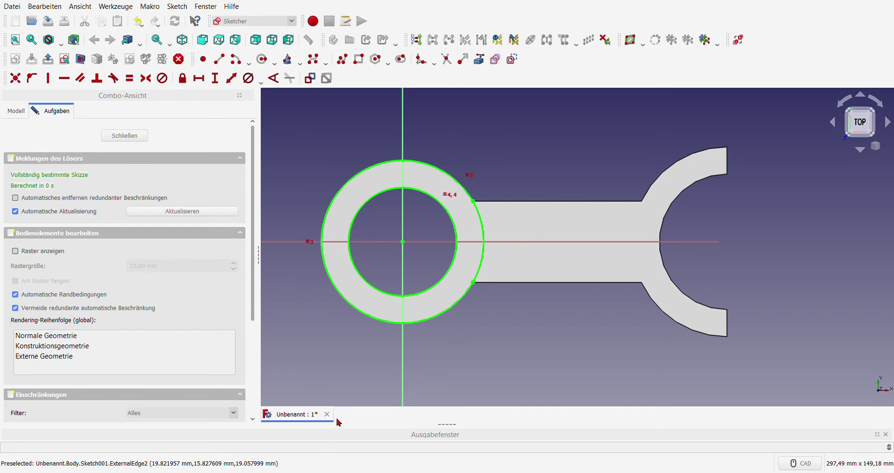
# - Close the ring sketch, reduce the base Pad to 24.13 mm, and reopen Sketch001
pyautogui.click(124, 135)
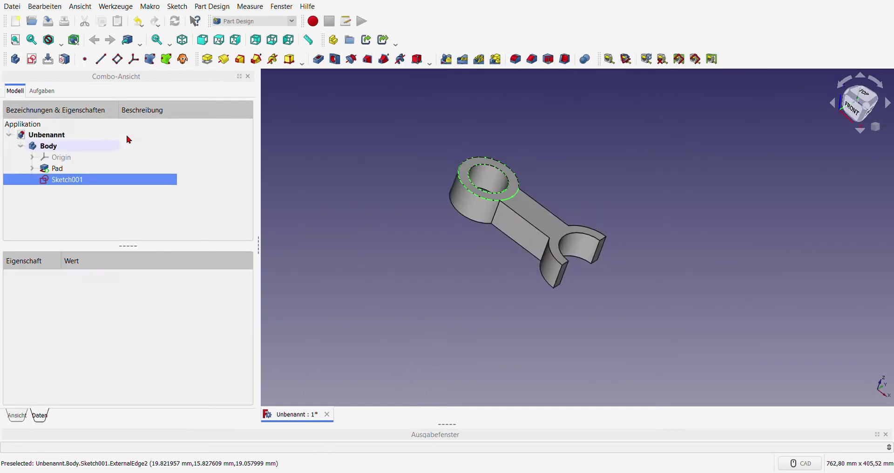
pyautogui.doubleClick(60, 169)
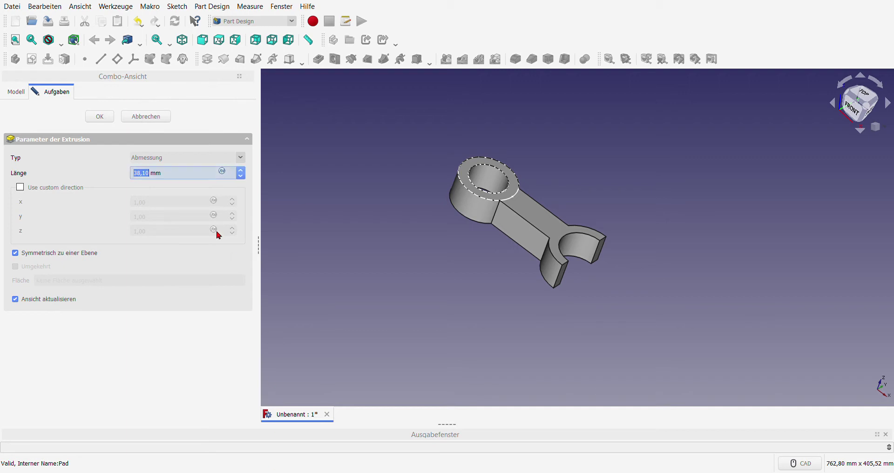
pyautogui.write('24')
pyautogui.press('Return')
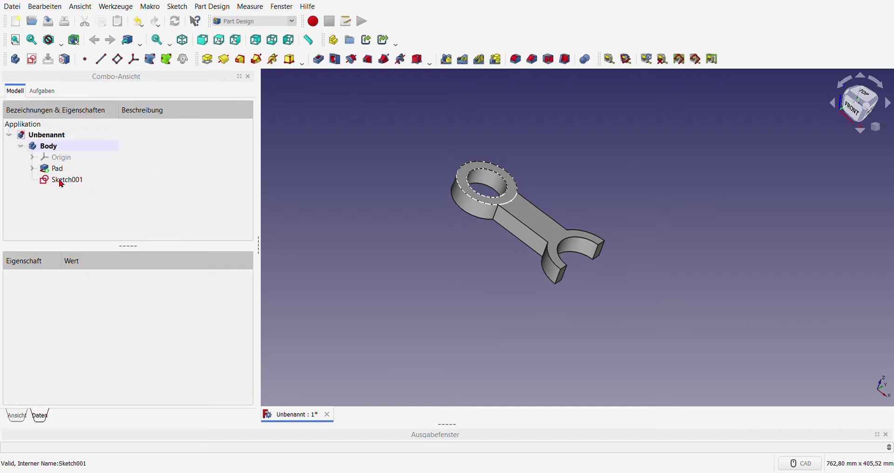
pyautogui.doubleClick(60, 180)
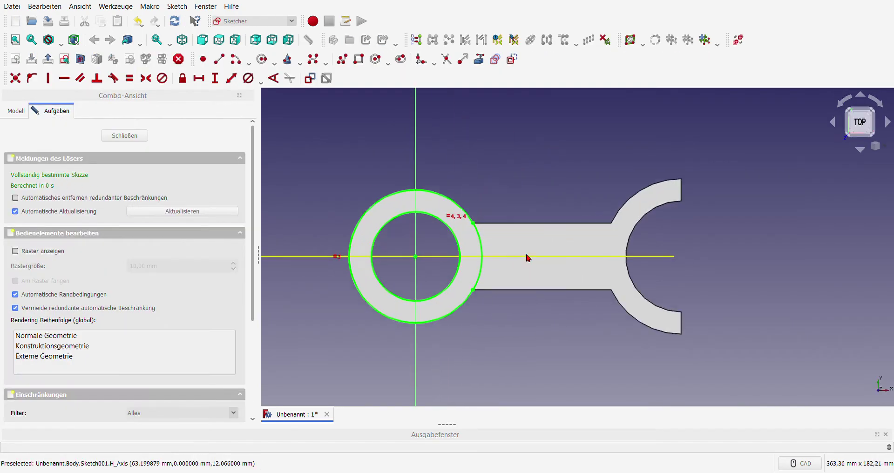
# - Pad Sketch001 by 3.81 mm to create the raised ring boss Pad001
pyautogui.click(132, 136)
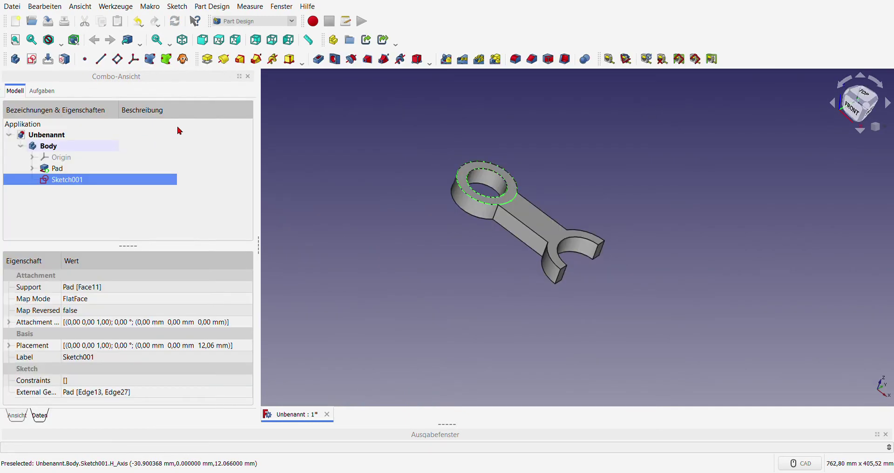
pyautogui.click(207, 59)
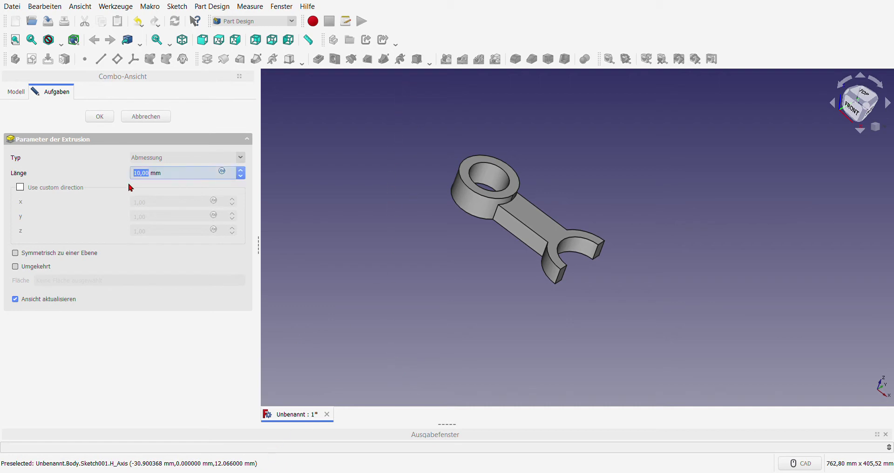
pyautogui.write('3,8')
pyautogui.click(150, 192)
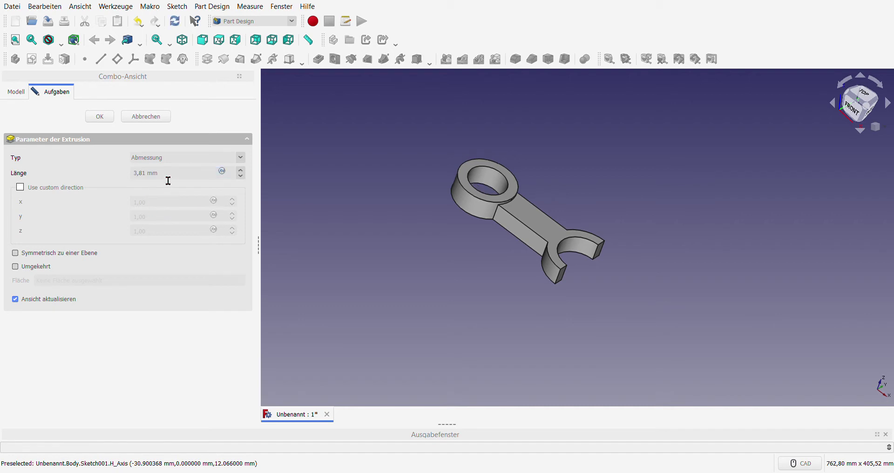
pyautogui.click(97, 118)
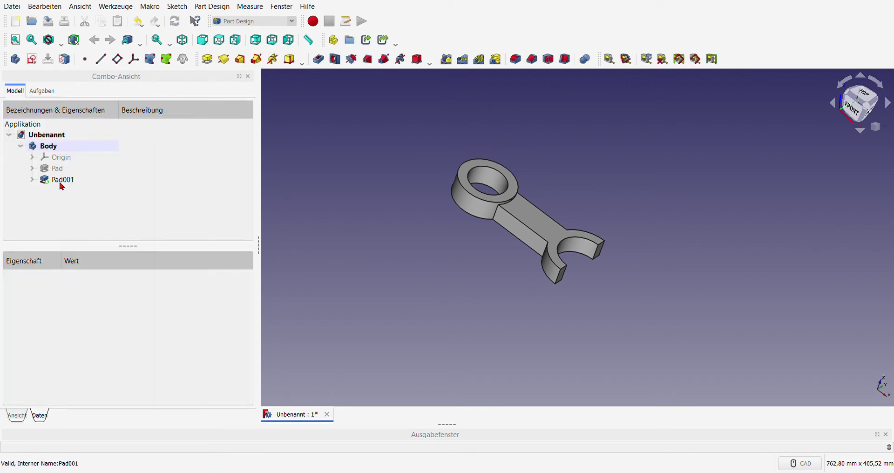
# - Mirror Pad001 across the Basis XY-Ebene plane
pyautogui.click(65, 181)
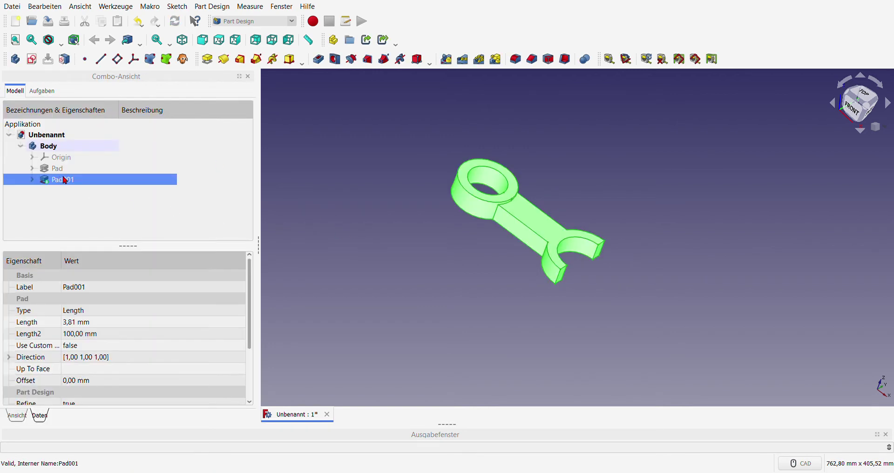
pyautogui.click(447, 59)
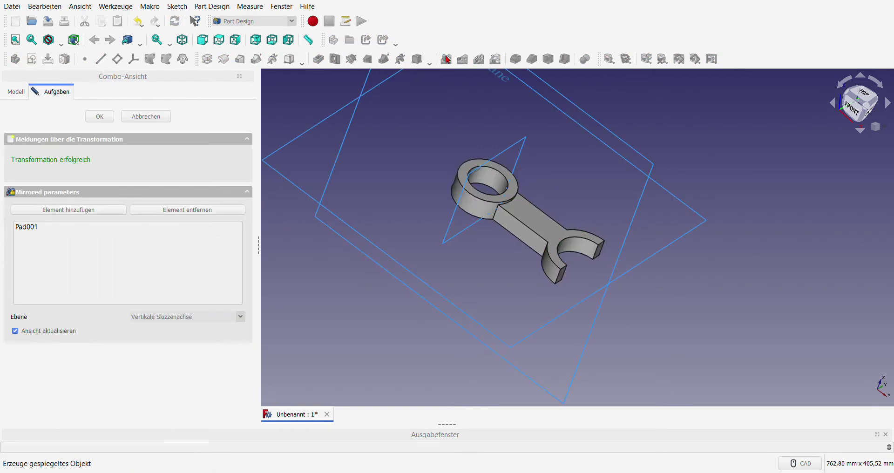
pyautogui.click(687, 240)
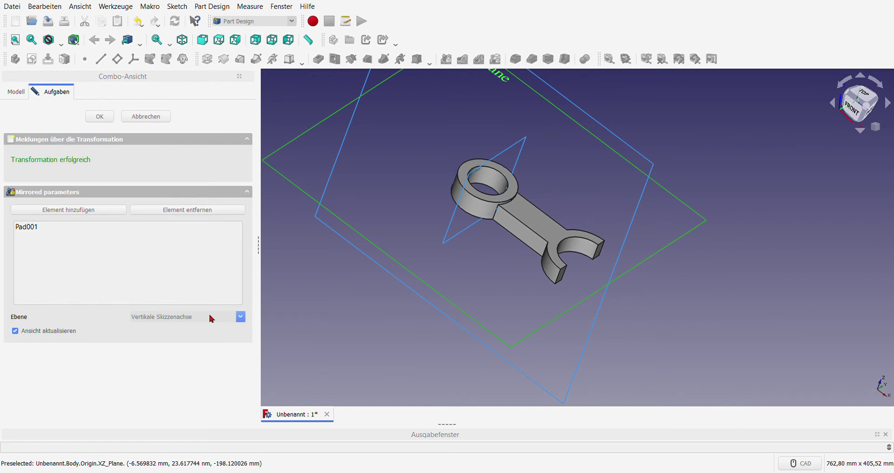
pyautogui.click(198, 339)
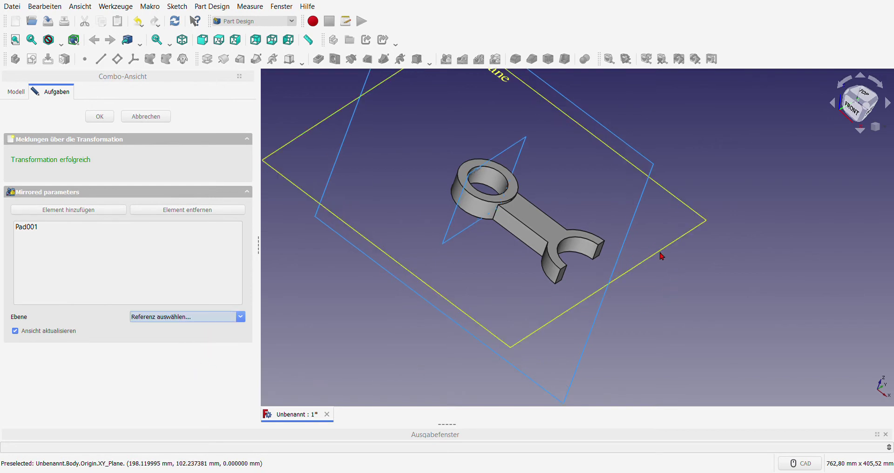
pyautogui.click(661, 257)
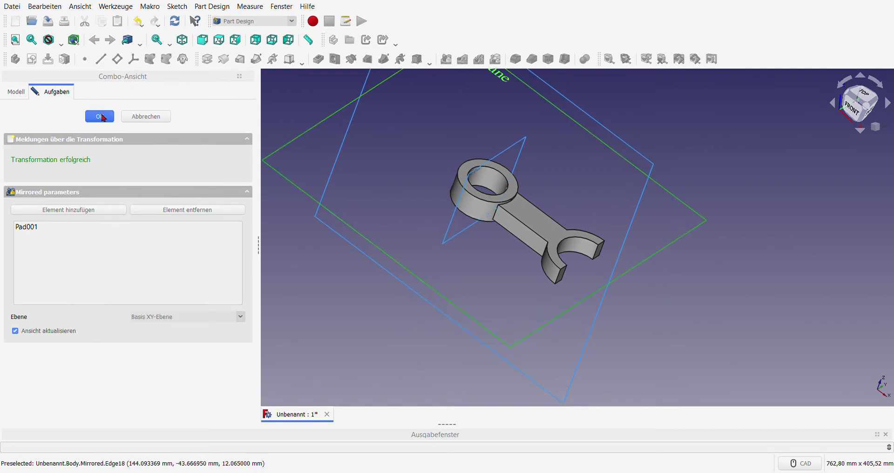
pyautogui.click(102, 117)
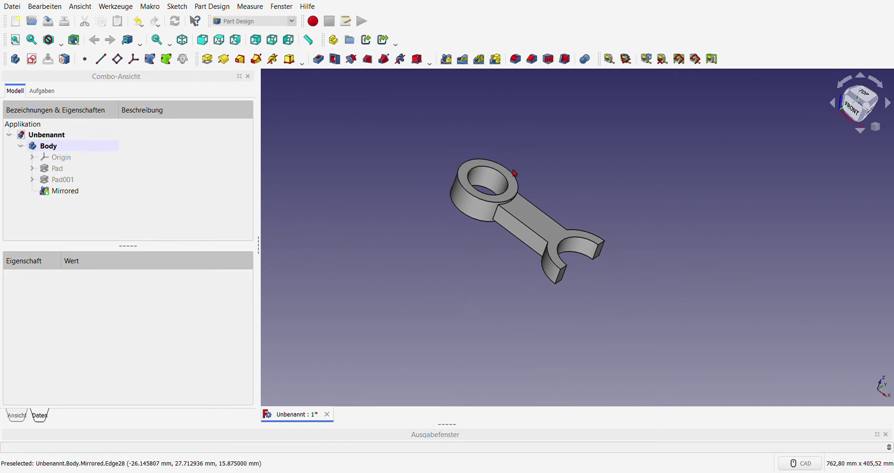
# - Start a new sketch on the handle's top face
pyautogui.click(536, 219)
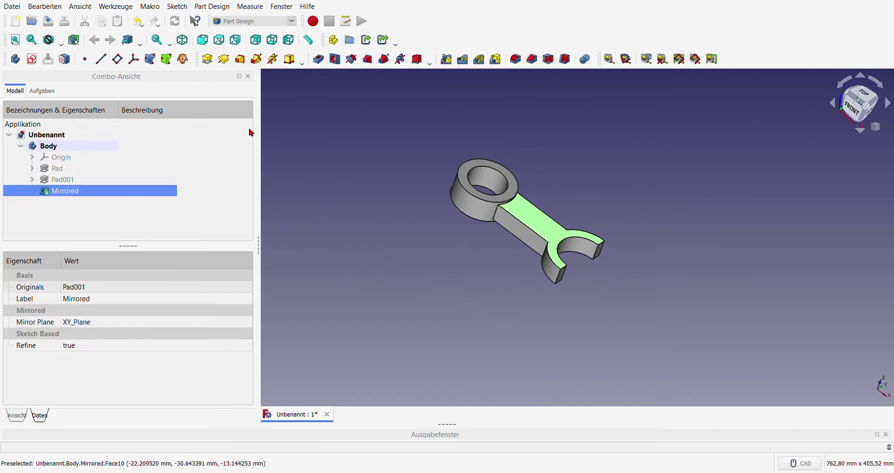
pyautogui.click(32, 58)
pyautogui.scroll(5, 647, 288)
pyautogui.scroll(-3, 423, 244)
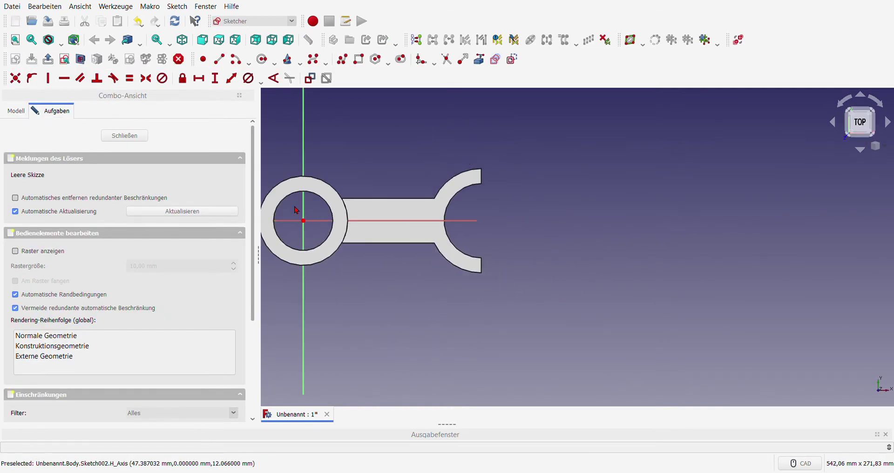
pyautogui.scroll(2, 489, 211)
pyautogui.scroll(2, 455, 222)
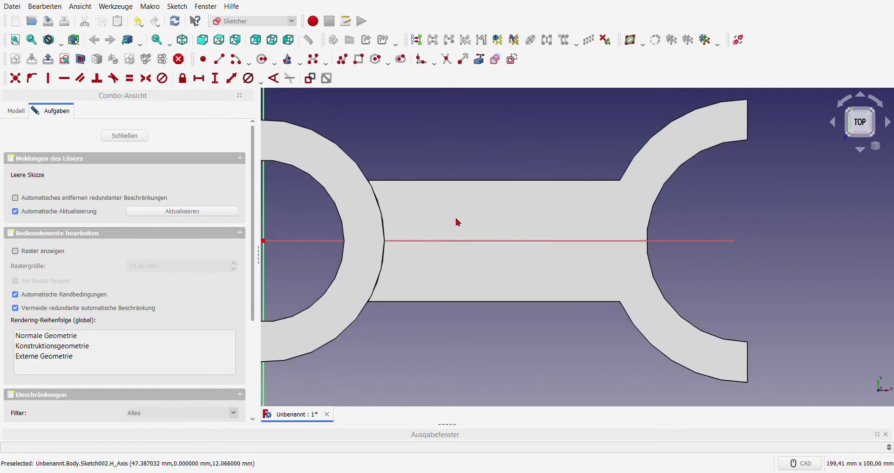
# - Draw the upper and lower horizontal pocket edge lines
pyautogui.click(219, 59)
pyautogui.click(412, 195)
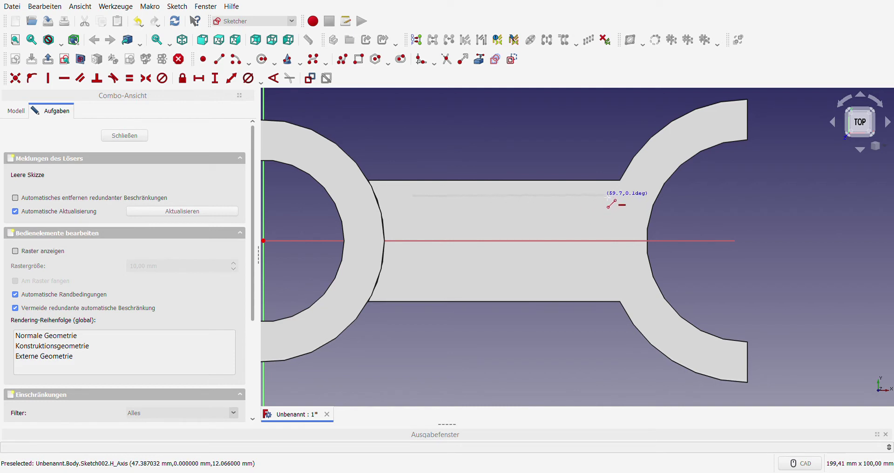
pyautogui.click(604, 196)
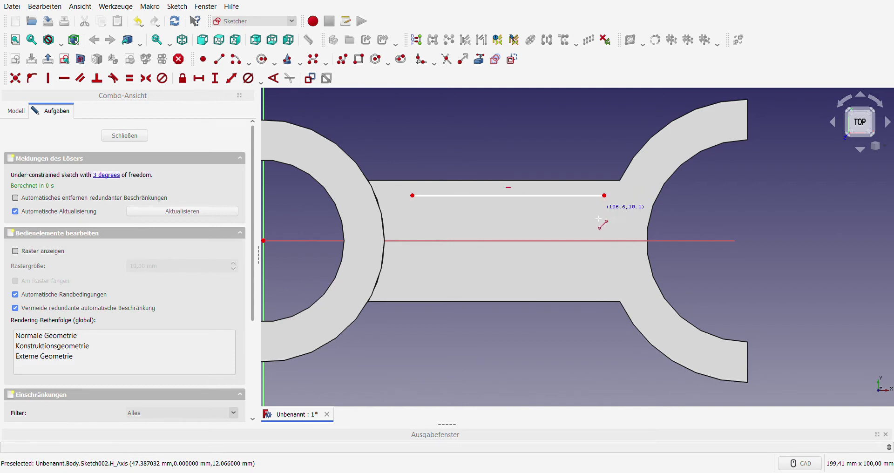
pyautogui.click(413, 285)
pyautogui.click(603, 286)
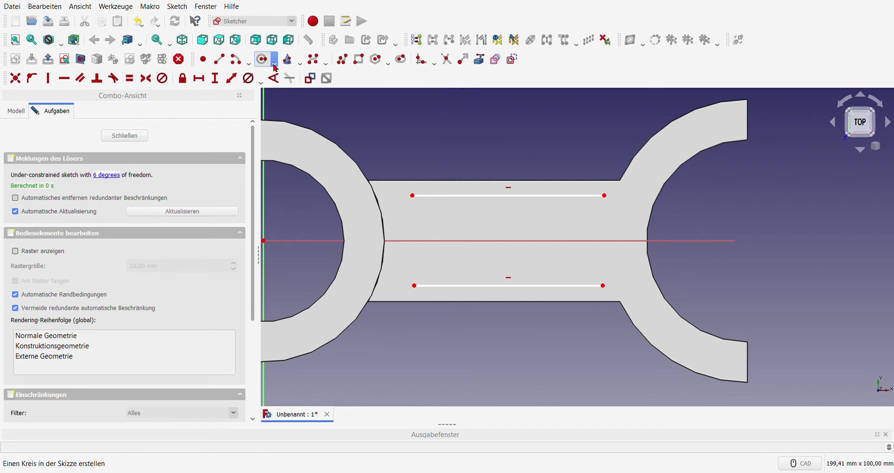
# - Close the pocket's right end with an arc between the two lines
pyautogui.click(236, 59)
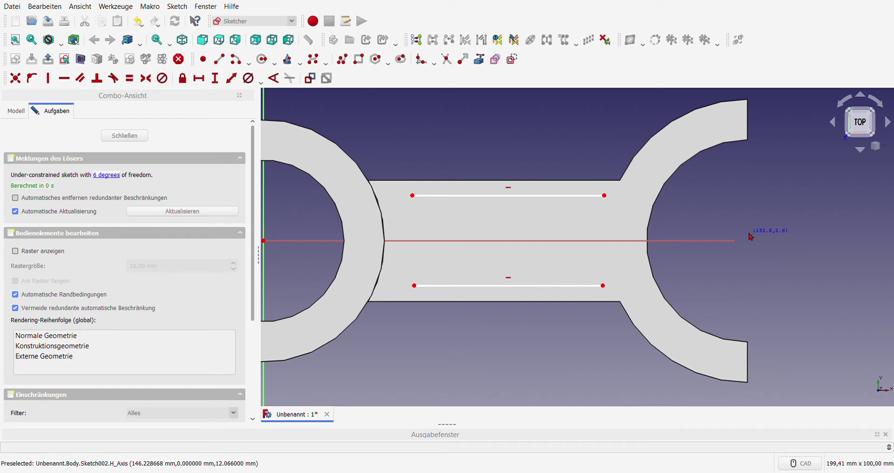
pyautogui.click(748, 232)
pyautogui.click(614, 202)
pyautogui.click(620, 283)
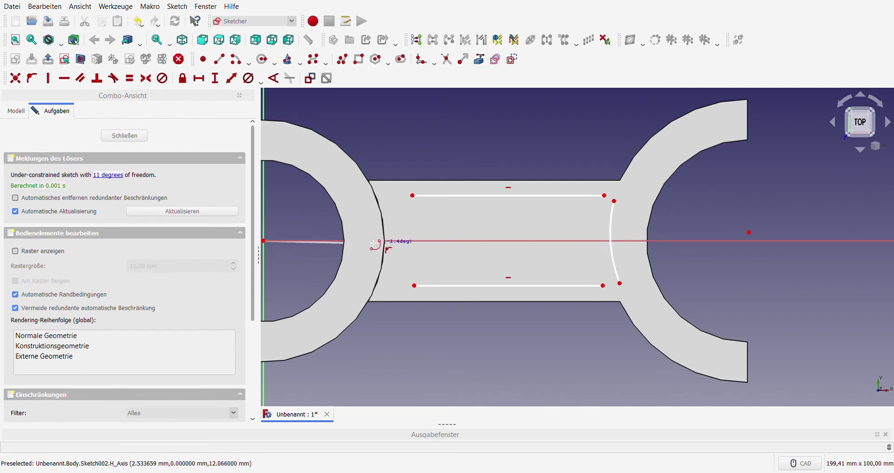
# - Draw the pocket's left end arc centred at the origin
pyautogui.click(264, 240)
pyautogui.click(396, 204)
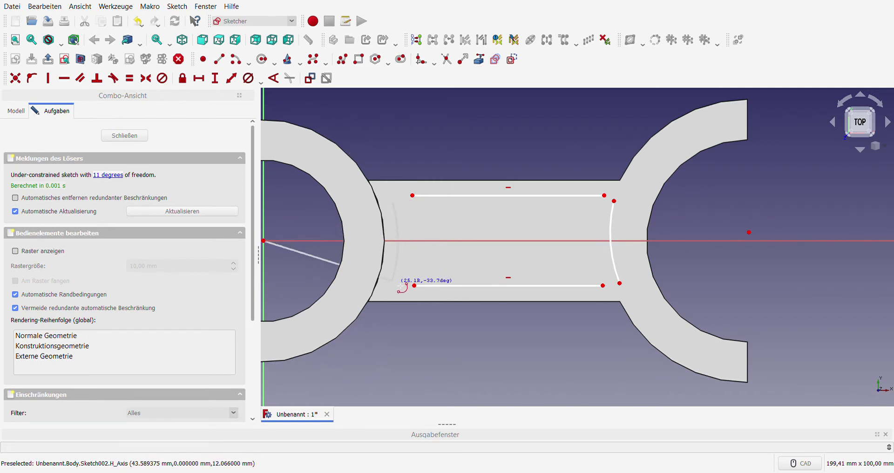
pyautogui.click(414, 283)
pyautogui.scroll(2, 404, 211)
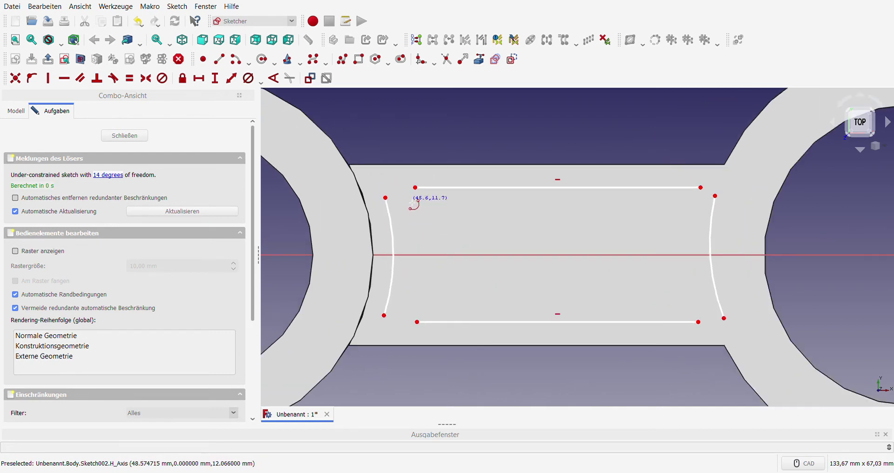
# - Round the top-left and bottom-left pocket corners with small arcs
pyautogui.click(410, 203)
pyautogui.click(405, 189)
pyautogui.click(395, 201)
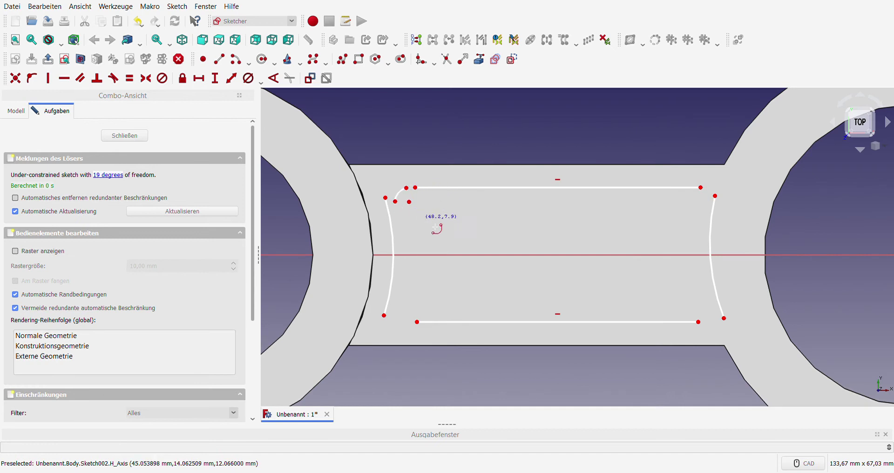
pyautogui.scroll(-3, 440, 219)
pyautogui.scroll(4, 450, 276)
pyautogui.click(445, 255)
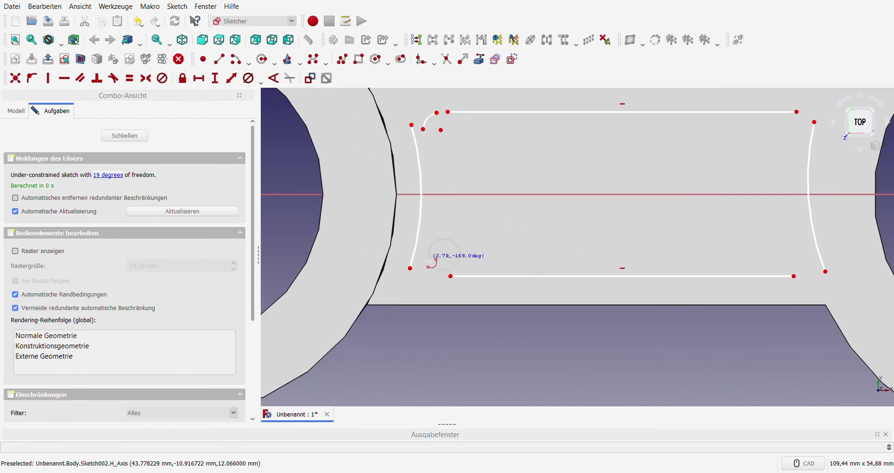
pyautogui.click(447, 278)
pyautogui.scroll(-3, 447, 278)
pyautogui.scroll(2, 694, 261)
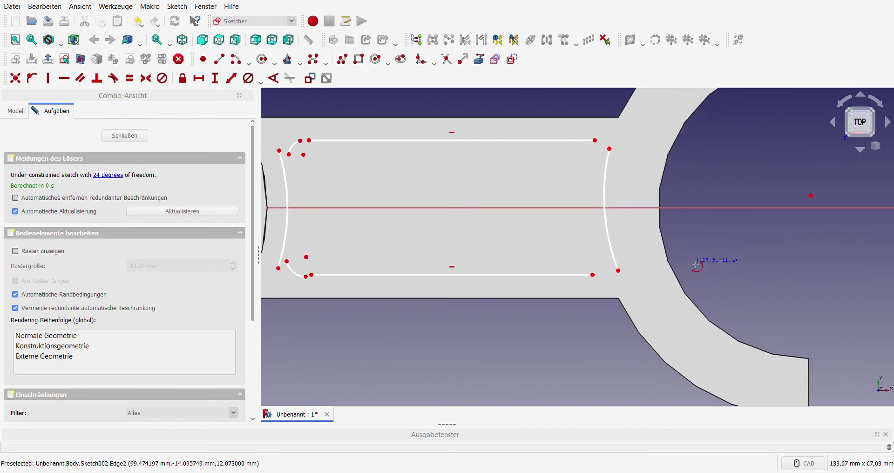
# - Round the bottom-right and top-right pocket corners with small arcs
pyautogui.click(595, 253)
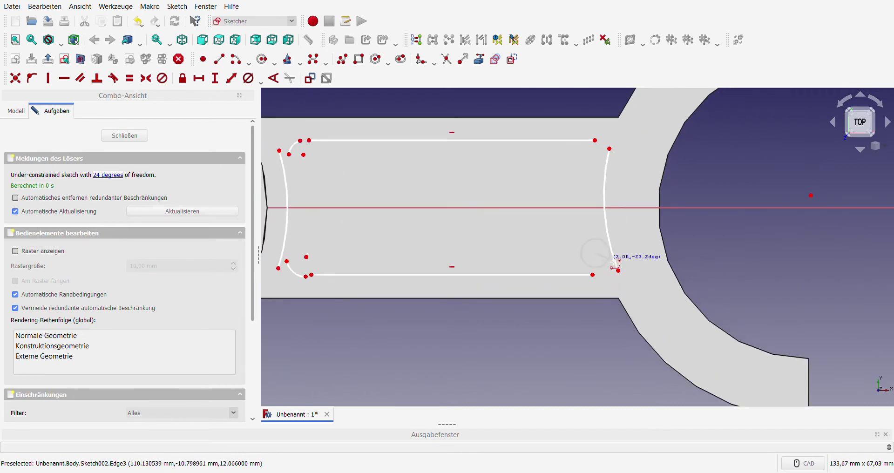
pyautogui.click(610, 257)
pyautogui.click(607, 287)
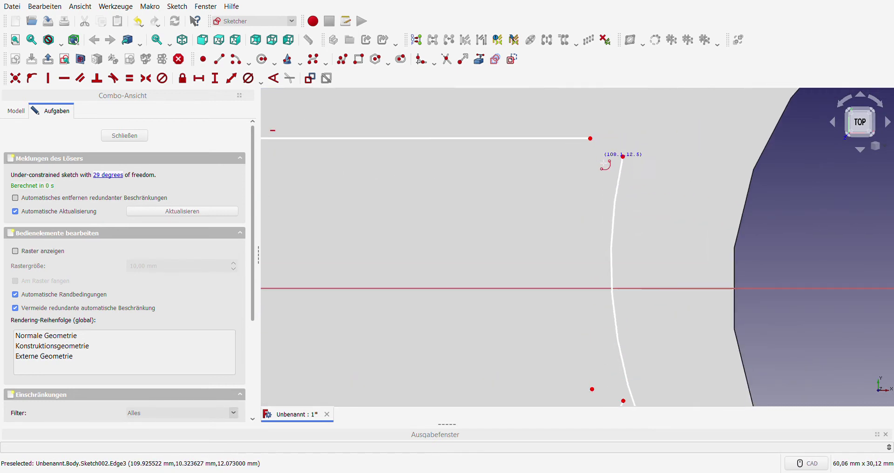
pyautogui.scroll(4, 601, 145)
pyautogui.click(599, 170)
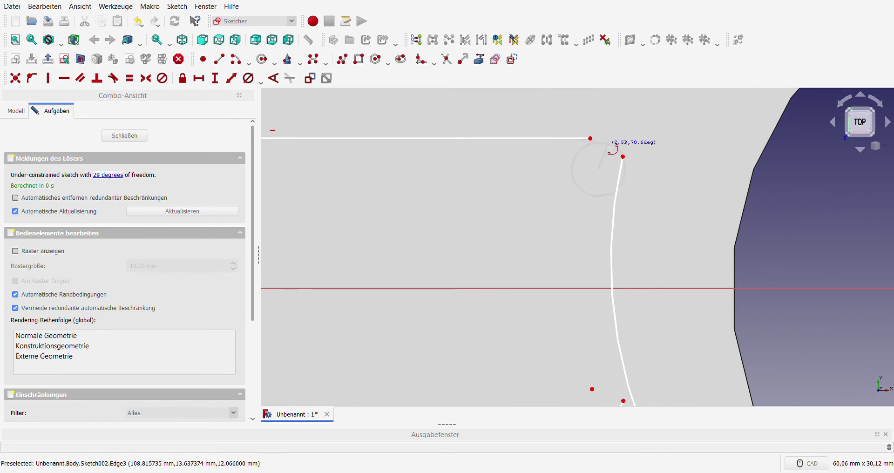
pyautogui.click(607, 145)
pyautogui.click(621, 155)
pyautogui.scroll(-3, 623, 163)
pyautogui.scroll(2, 623, 163)
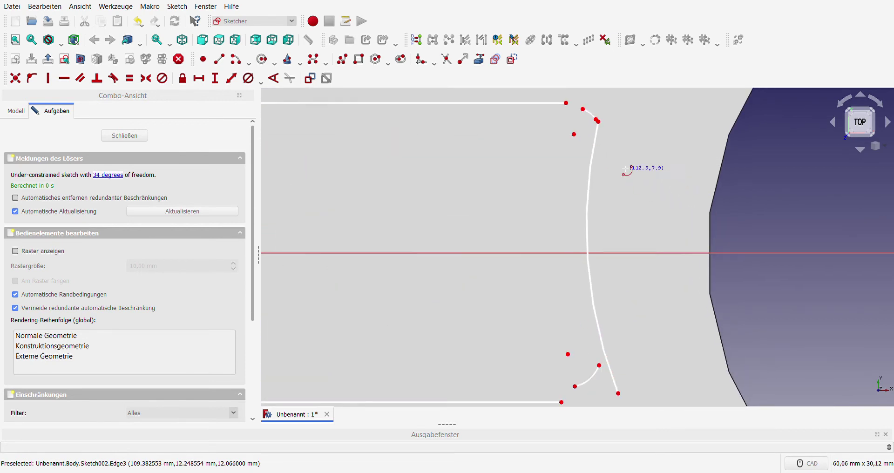
pyautogui.scroll(1, 624, 162)
pyautogui.scroll(-2, 624, 162)
pyautogui.scroll(-4, 634, 185)
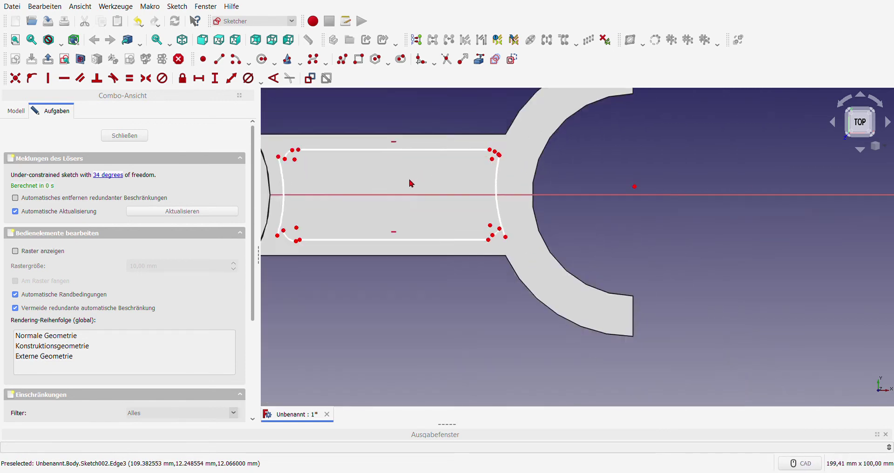
pyautogui.scroll(2, 584, 189)
pyautogui.scroll(1, 602, 185)
# - Pick the right fork's centre point and project the fork's inner arc as external geometry
pyautogui.click(600, 184)
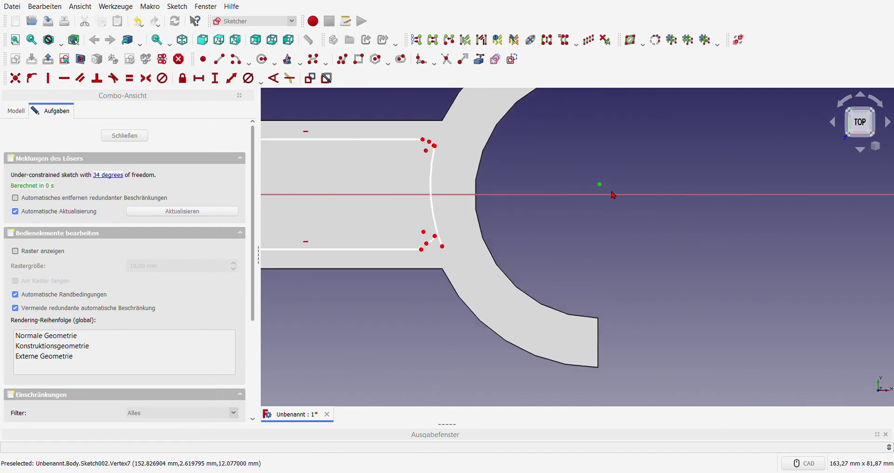
pyautogui.click(642, 174)
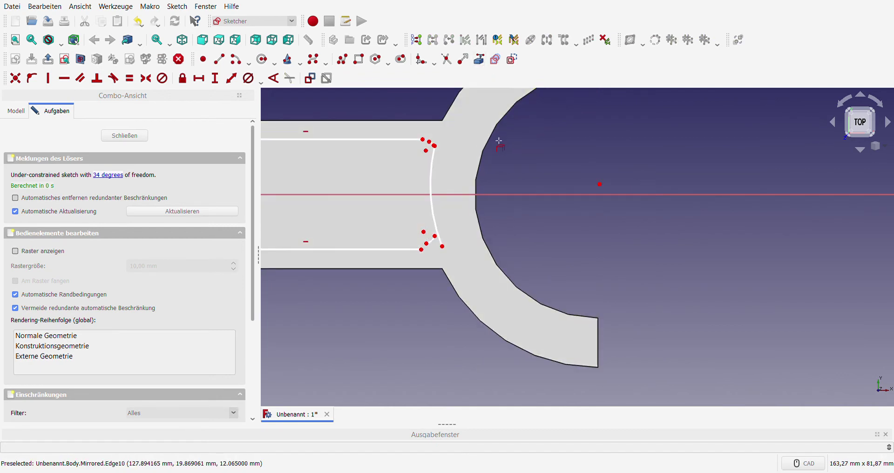
pyautogui.click(494, 146)
pyautogui.scroll(-2, 577, 182)
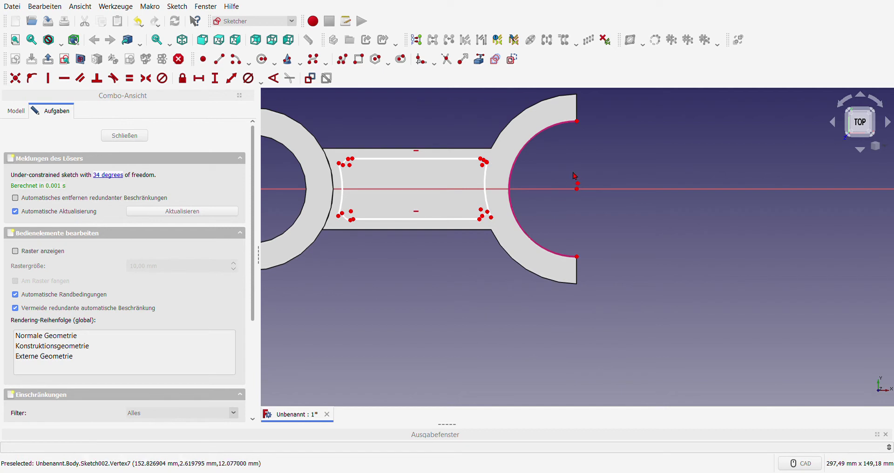
# - Constrain the point coincident with the right fork arc's centre
pyautogui.press('c')
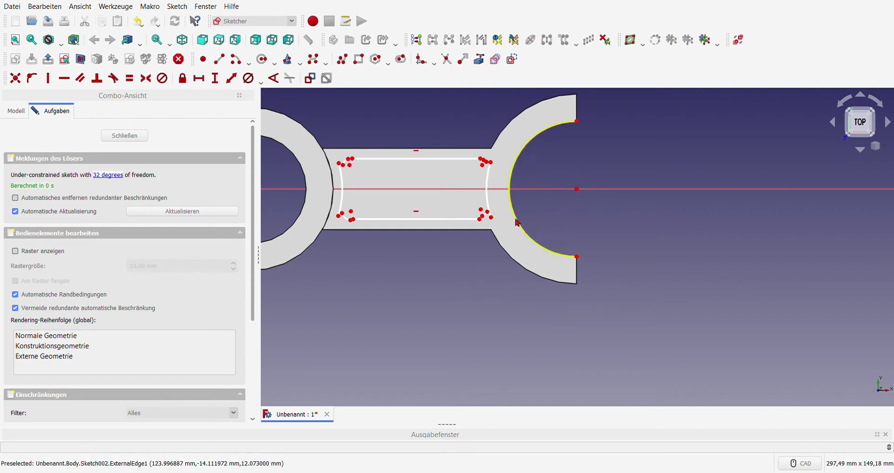
pyautogui.scroll(4, 493, 169)
pyautogui.scroll(5, 493, 169)
pyautogui.scroll(4, 493, 169)
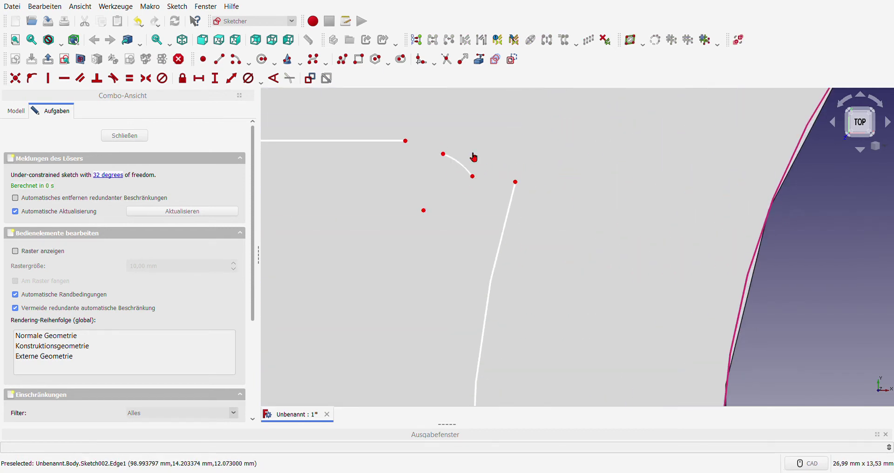
# - Make the first two corner arcs tangent to their adjoining lines
pyautogui.moveTo(472, 154); pyautogui.dragTo(582, 200)
pyautogui.press('t')
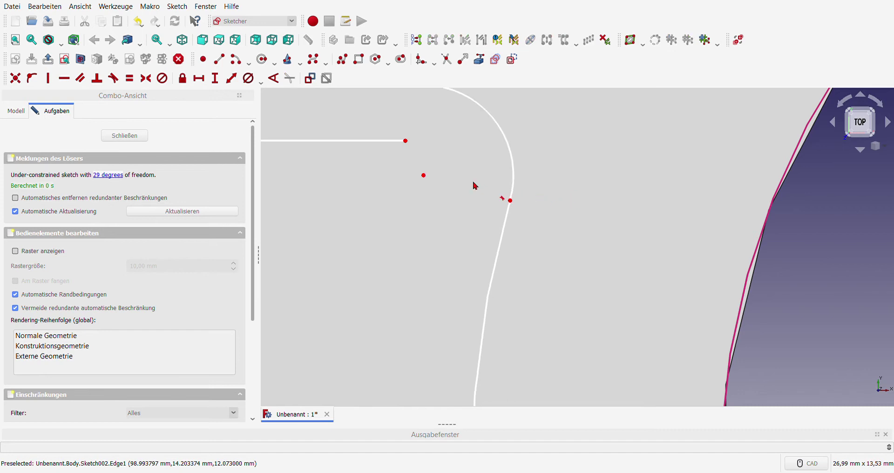
pyautogui.scroll(-2, 473, 183)
pyautogui.scroll(-2, 466, 179)
pyautogui.moveTo(457, 175); pyautogui.dragTo(463, 178)
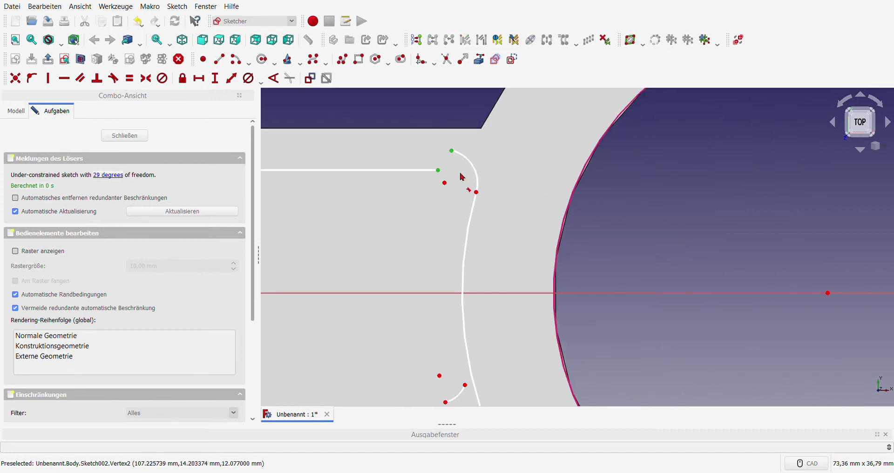
pyautogui.press('t')
pyautogui.scroll(-2, 521, 186)
pyautogui.scroll(-1, 494, 198)
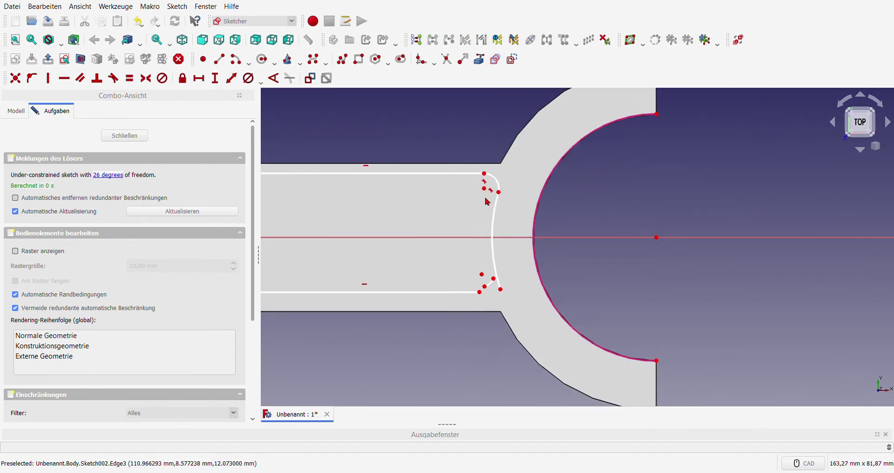
pyautogui.scroll(-3, 550, 203)
pyautogui.scroll(3, 421, 146)
pyautogui.scroll(3, 421, 145)
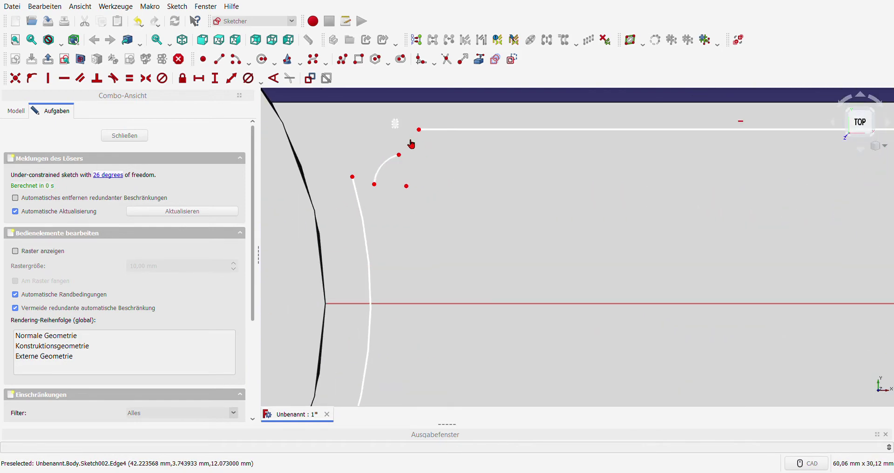
# - Make the upper and lower left corner arcs blend tangentially into their lines
pyautogui.click(399, 154)
pyautogui.click(419, 129)
pyautogui.press('t')
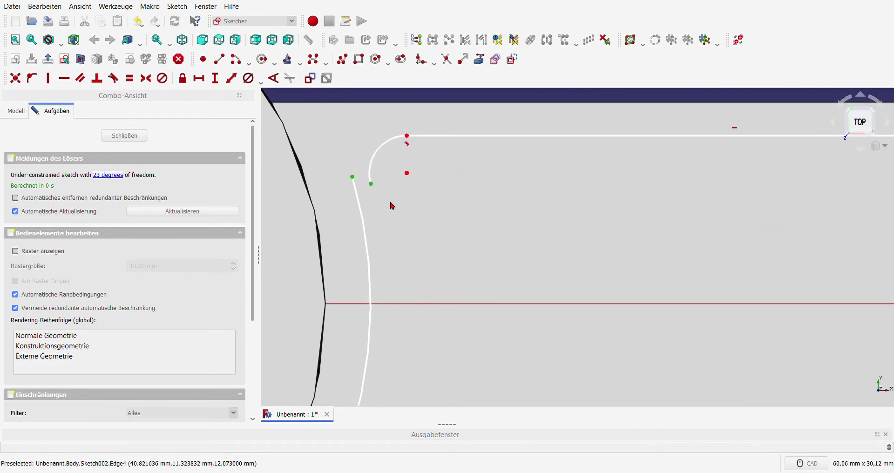
pyautogui.press('t')
pyautogui.scroll(-3, 393, 207)
pyautogui.scroll(3, 396, 209)
pyautogui.scroll(2, 398, 211)
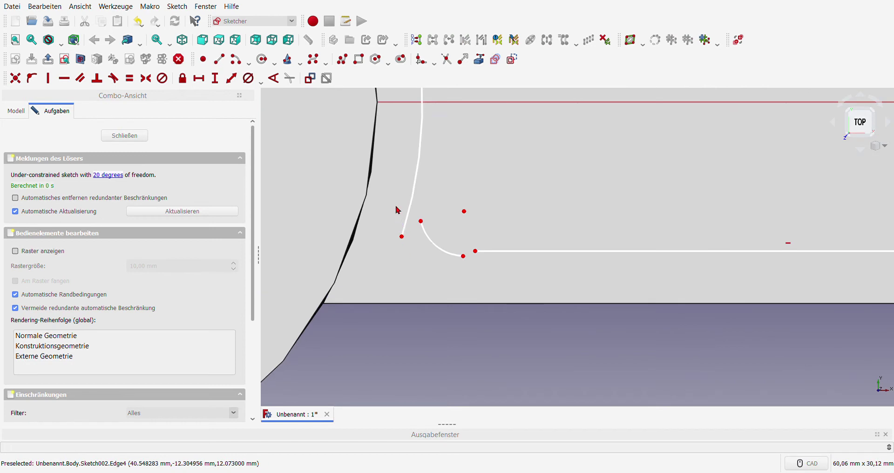
pyautogui.click(421, 221)
pyautogui.click(402, 236)
pyautogui.press('t')
pyautogui.scroll(-3, 424, 224)
pyautogui.scroll(4, 426, 225)
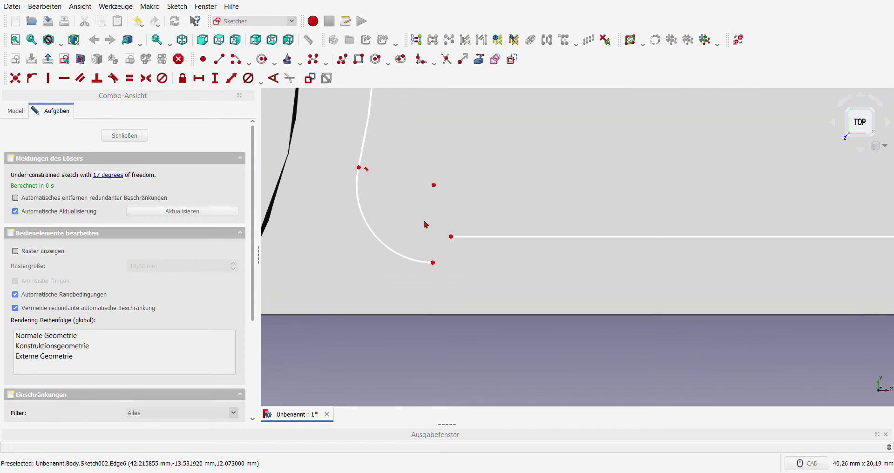
# - Apply Tangent to the remaining three arc-line corner joints of the slot
pyautogui.click(451, 237)
pyautogui.click(433, 263)
pyautogui.press('t')
pyautogui.scroll(-3, 493, 269)
pyautogui.scroll(-2, 321, 240)
pyautogui.scroll(5, 750, 230)
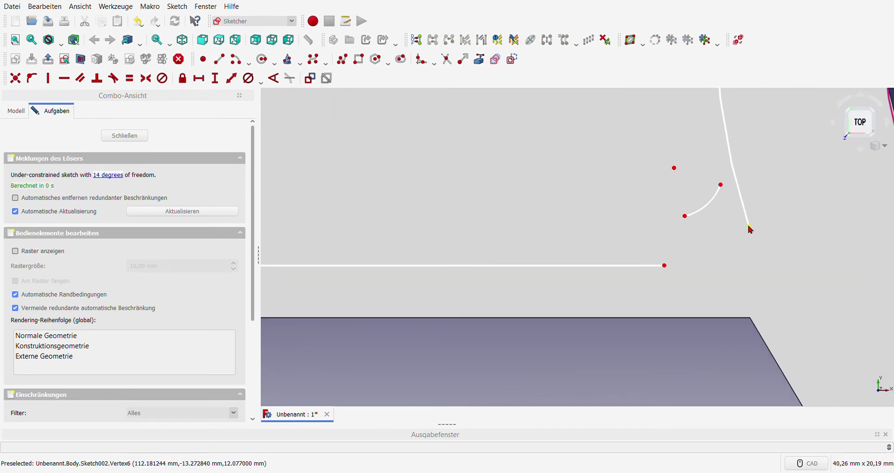
pyautogui.click(750, 230)
pyautogui.click(720, 184)
pyautogui.press('t')
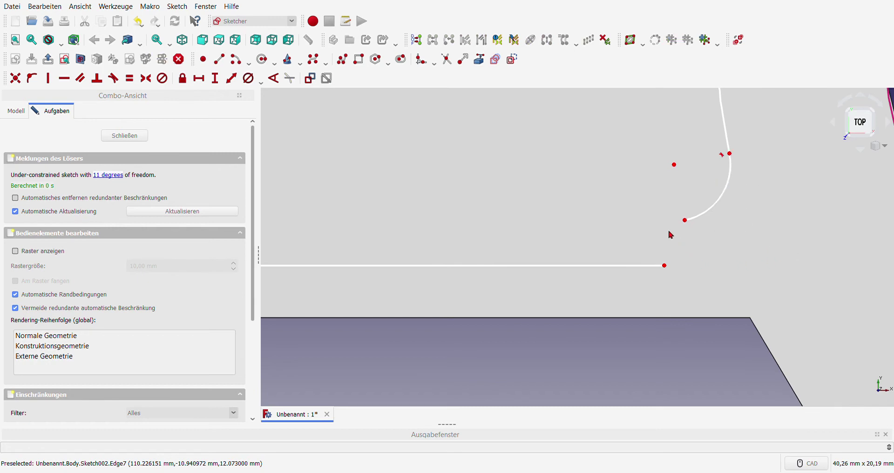
pyautogui.click(685, 220)
pyautogui.click(665, 265)
pyautogui.press('t')
pyautogui.scroll(-3, 515, 267)
pyautogui.scroll(-2, 525, 311)
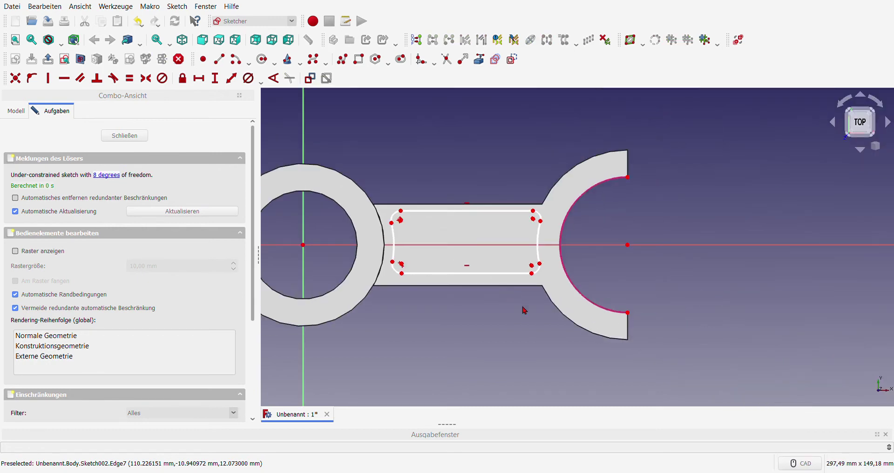
pyautogui.scroll(1, 503, 302)
pyautogui.scroll(1, 480, 297)
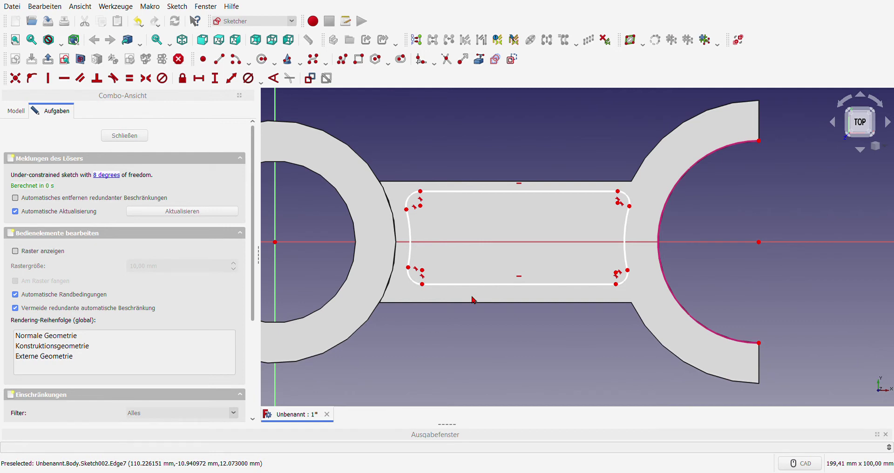
# - Make the slot's right end points symmetric about the horizontal axis
pyautogui.click(617, 191)
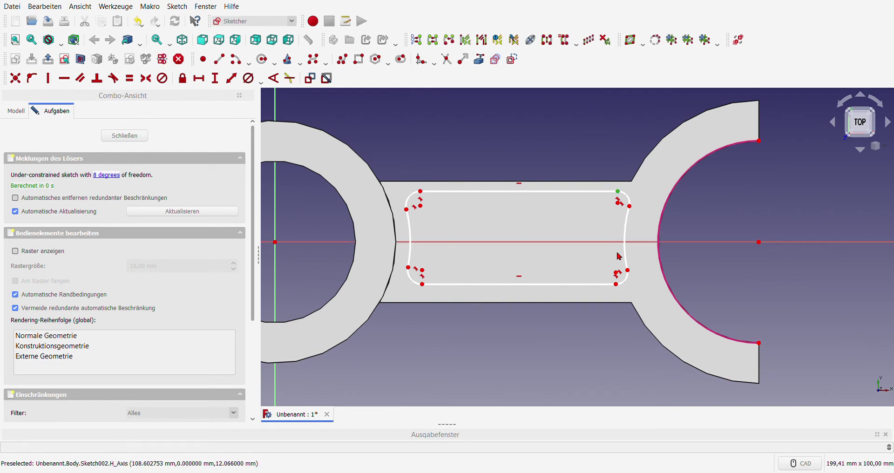
pyautogui.click(512, 242)
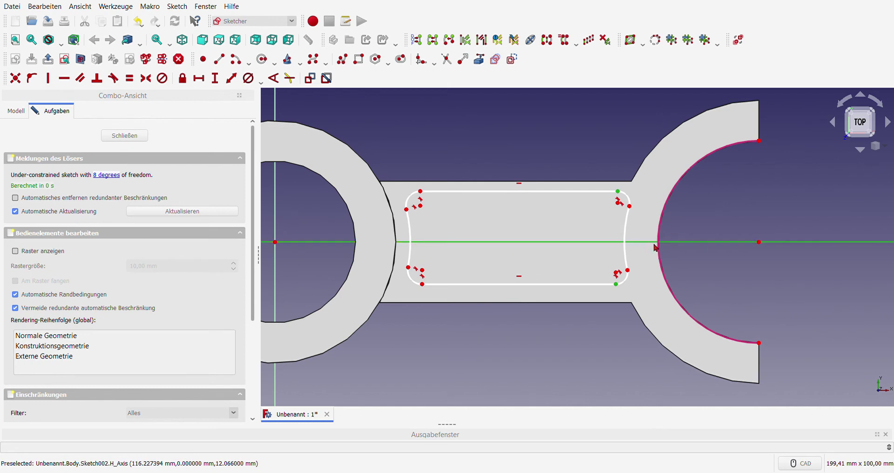
pyautogui.click(145, 79)
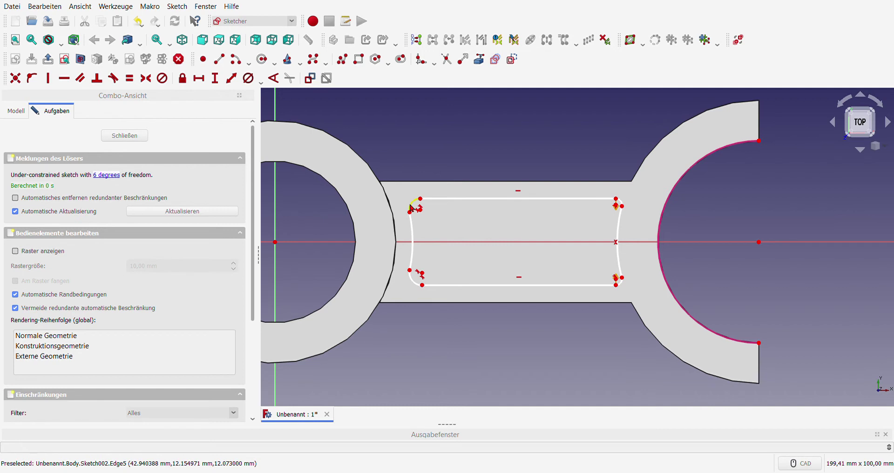
# - Apply Equal constraints to the slot's corner arcs, pairing the top and the bottom arcs
pyautogui.click(421, 210)
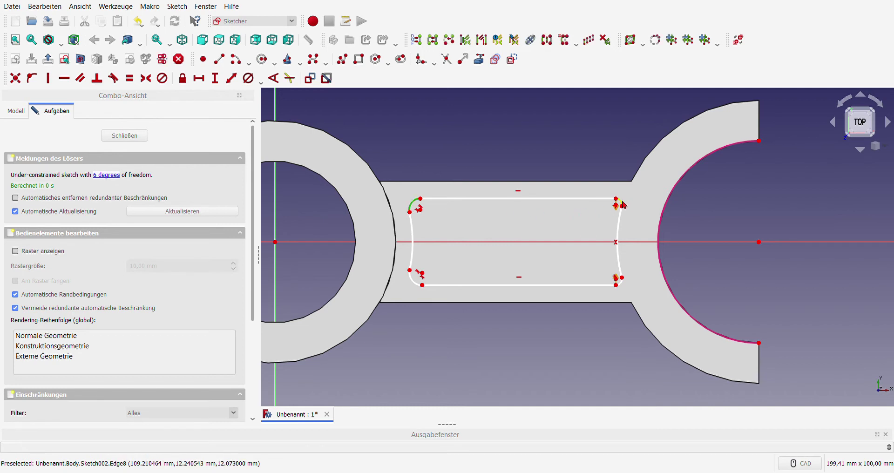
pyautogui.click(621, 204)
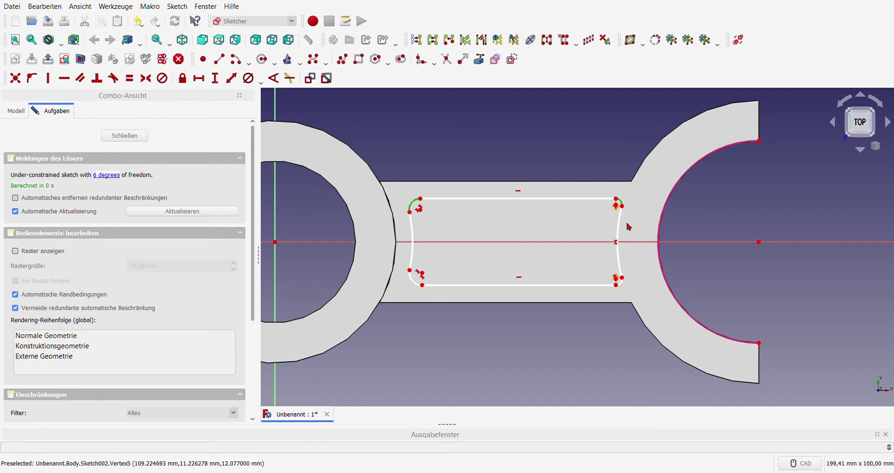
pyautogui.click(418, 283)
pyautogui.click(129, 79)
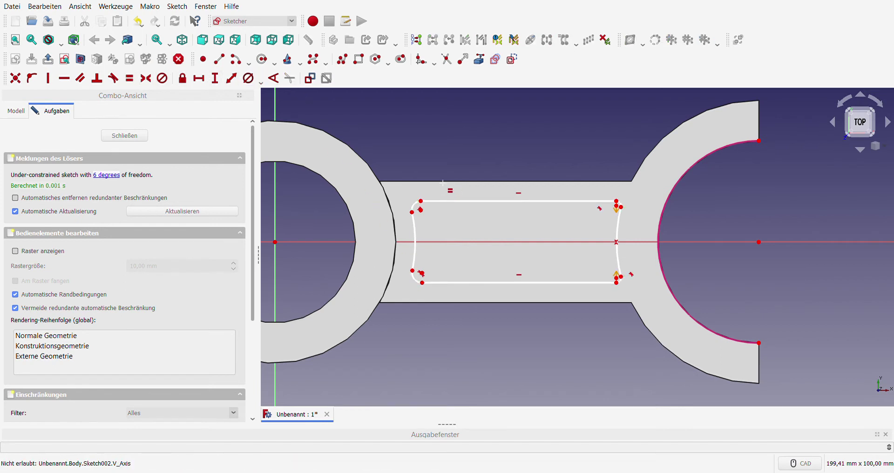
pyautogui.click(420, 209)
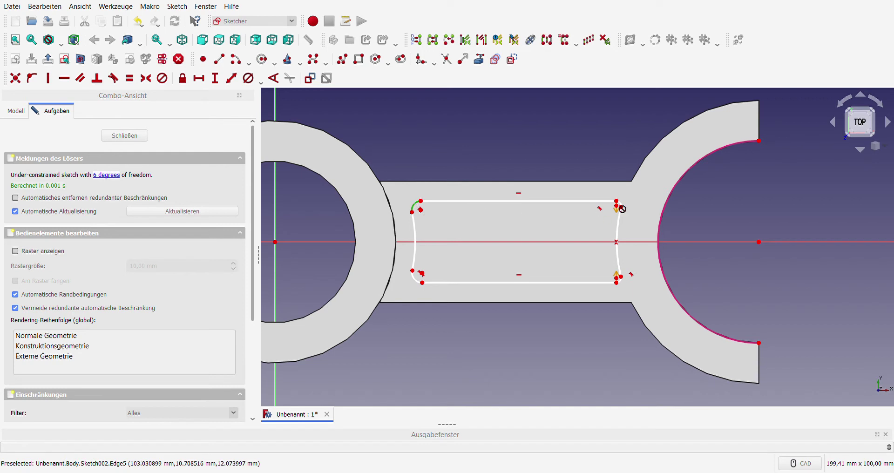
pyautogui.click(620, 206)
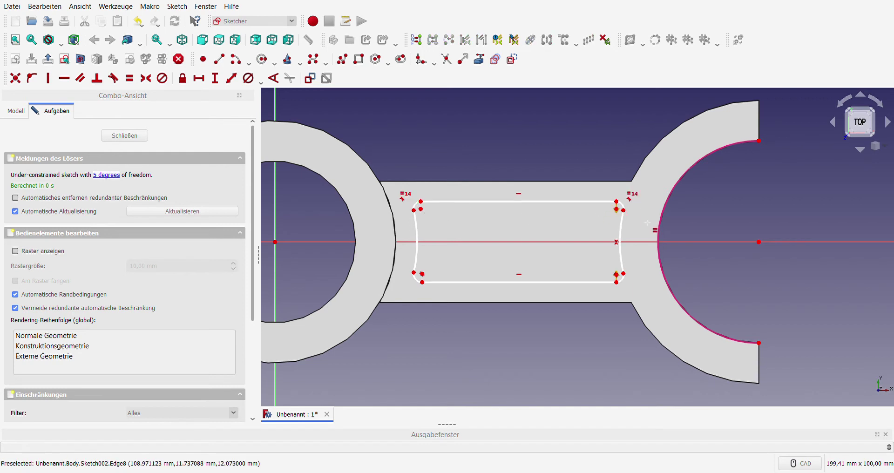
pyautogui.click(620, 278)
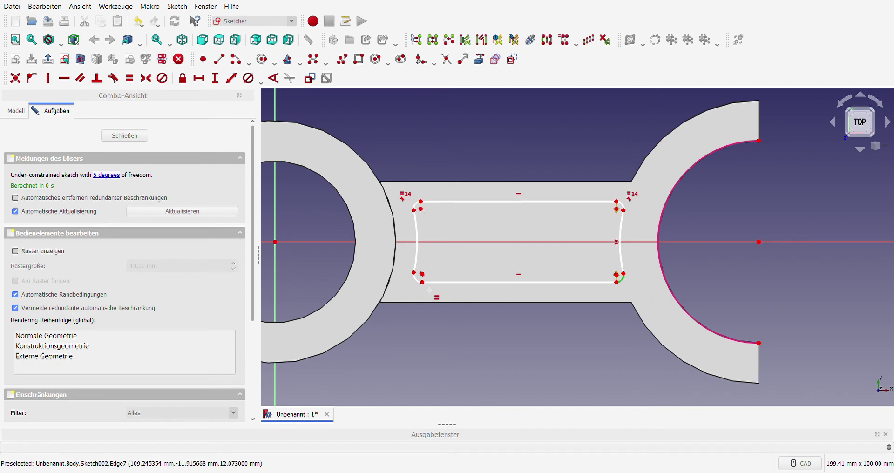
pyautogui.click(414, 278)
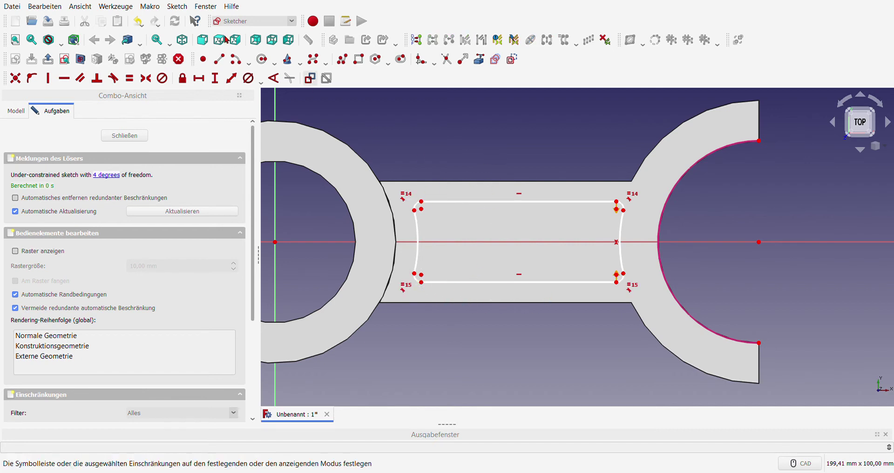
# - Undo the two pairwise Equal constraints and reselect the bottom corner arcs
pyautogui.click(138, 22)
pyautogui.click(138, 21)
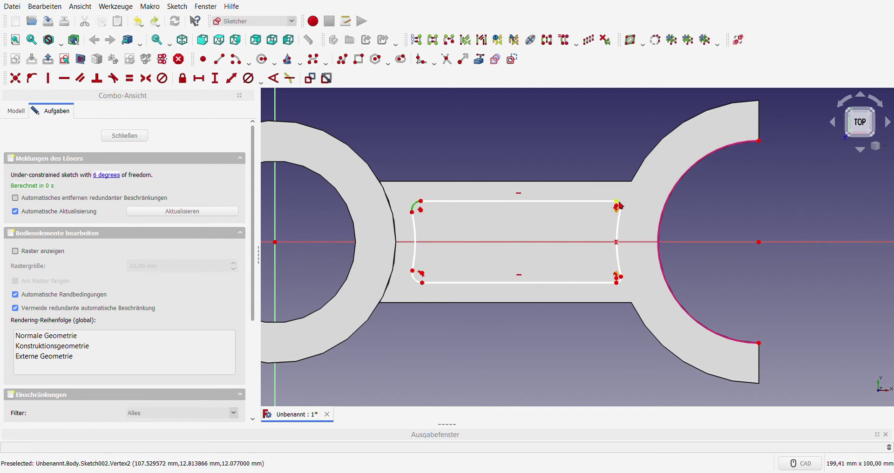
pyautogui.click(620, 280)
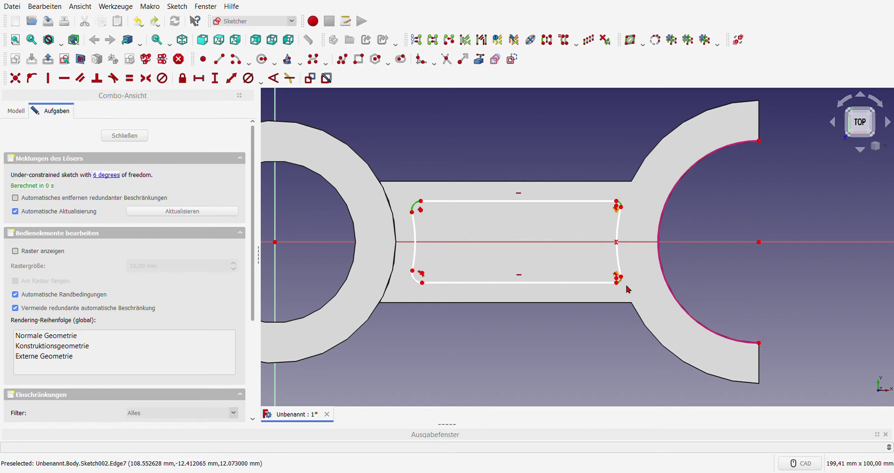
pyautogui.click(421, 285)
# - Make all four corner arcs equal, then delete the redundant Constraint15 from the list
pyautogui.click(130, 79)
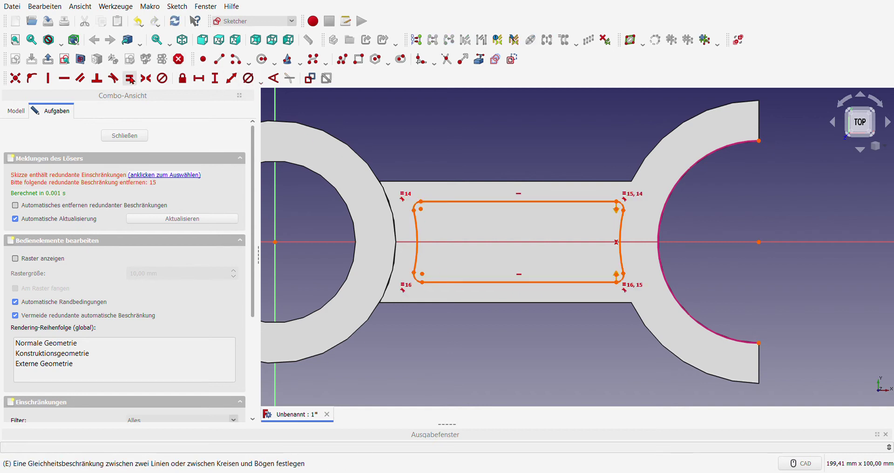
pyautogui.scroll(-5, 196, 279)
pyautogui.scroll(-2, 140, 363)
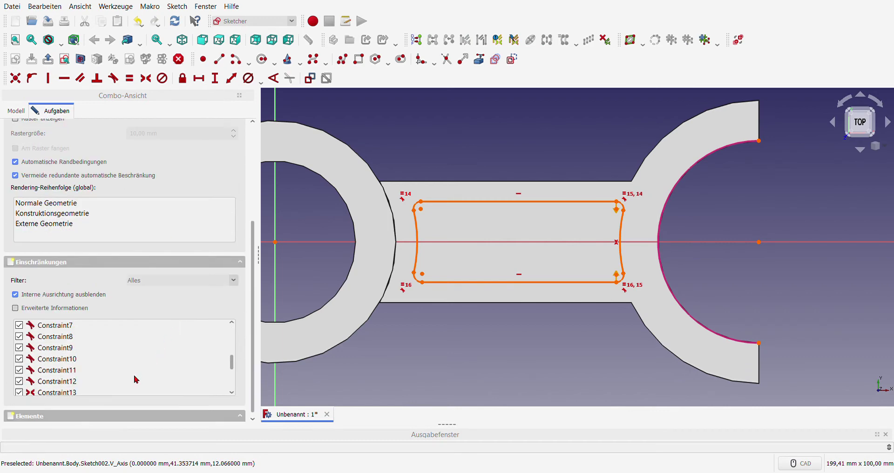
pyautogui.scroll(-2, 126, 380)
pyautogui.click(97, 368)
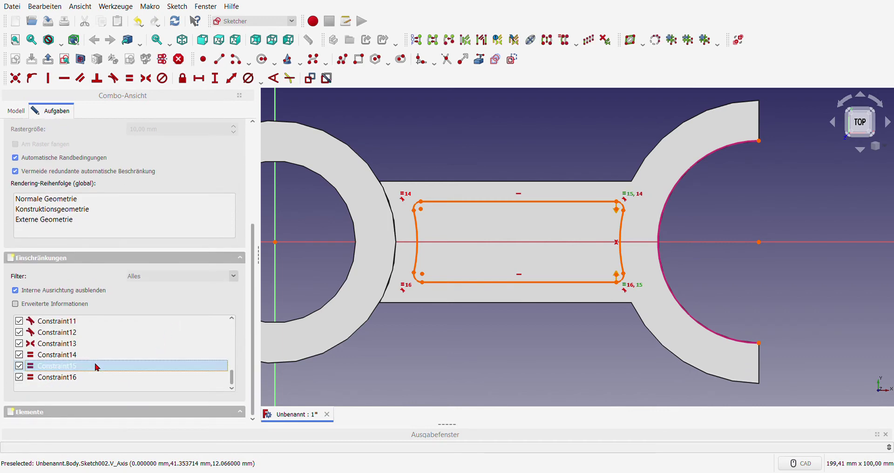
pyautogui.press('Delete')
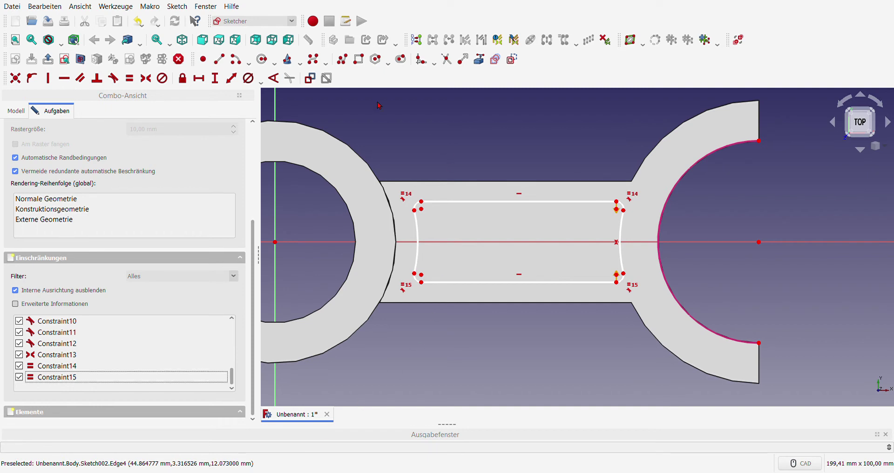
# - Reference the bar's top edge and place the slot's top-right corner 6.35 mm below it
pyautogui.click(479, 59)
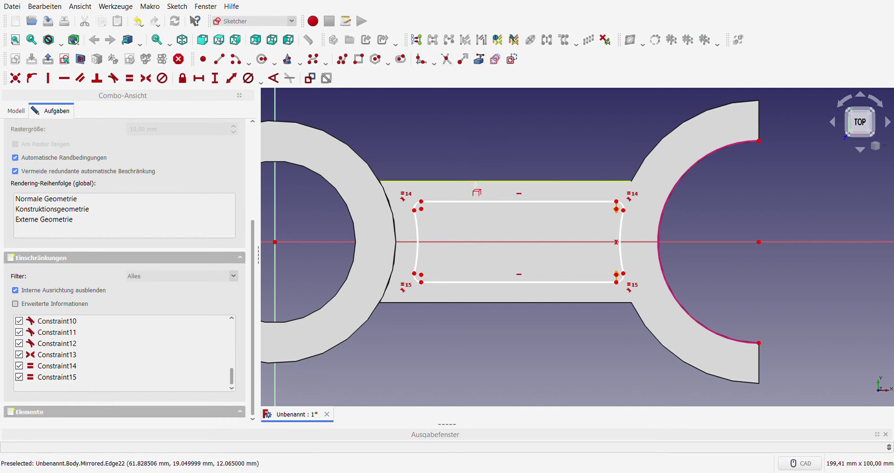
pyautogui.click(475, 184)
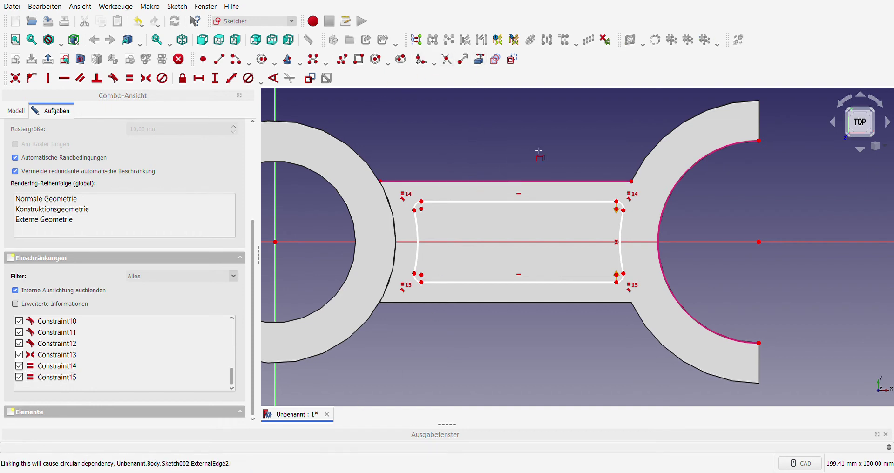
pyautogui.click(632, 182)
pyautogui.click(617, 202)
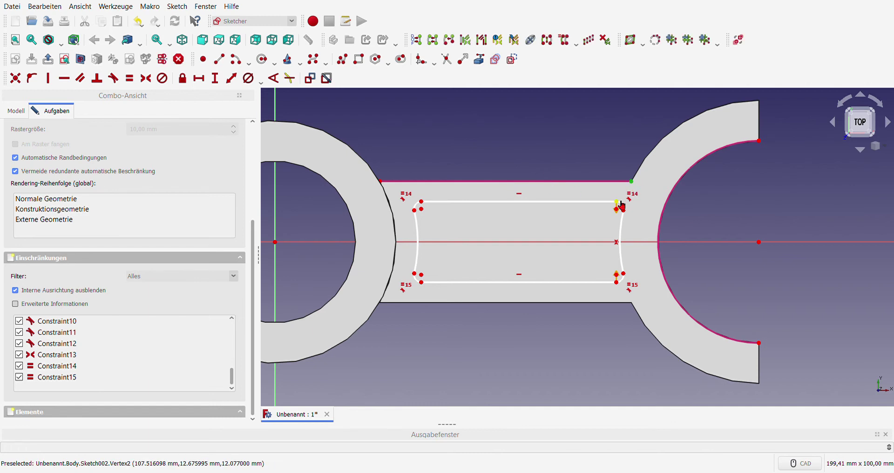
pyautogui.click(220, 83)
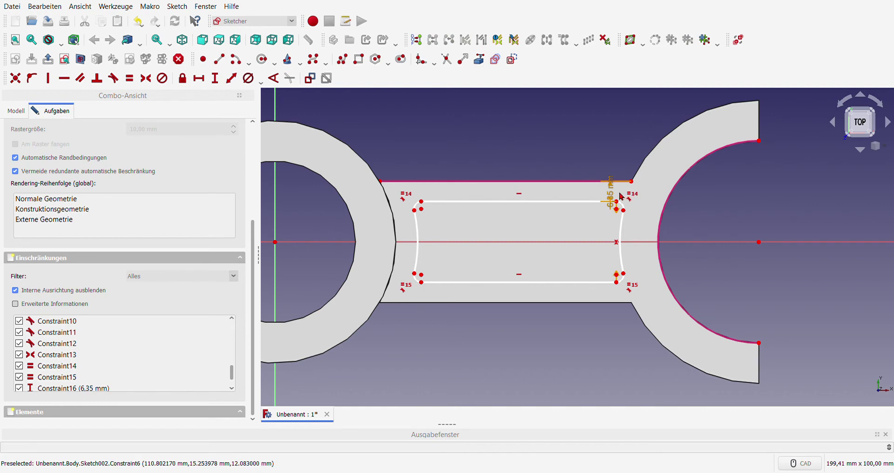
pyautogui.moveTo(610, 192); pyautogui.dragTo(513, 148)
pyautogui.scroll(-4, 513, 149)
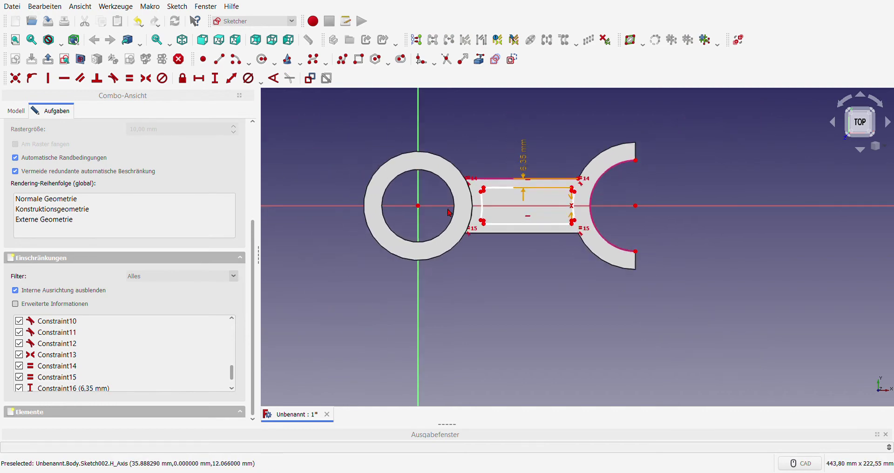
pyautogui.scroll(1, 464, 213)
pyautogui.scroll(3, 524, 204)
pyautogui.scroll(2, 522, 203)
pyautogui.scroll(-3, 514, 201)
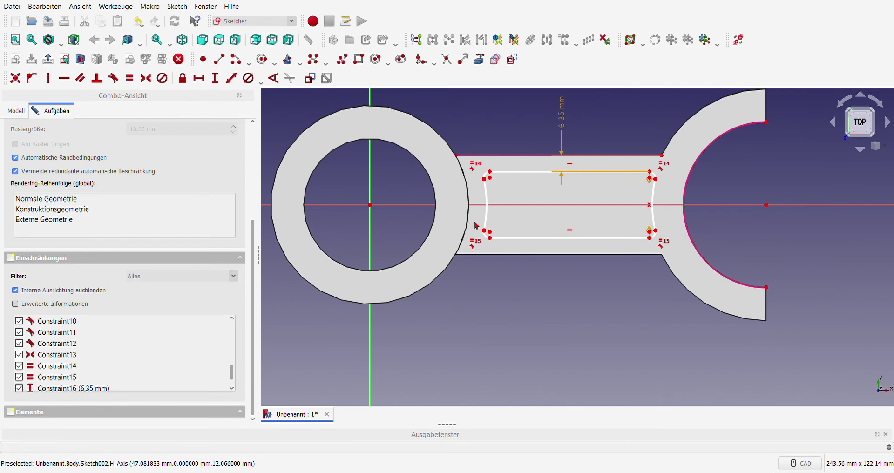
pyautogui.scroll(3, 633, 197)
pyautogui.scroll(-4, 589, 192)
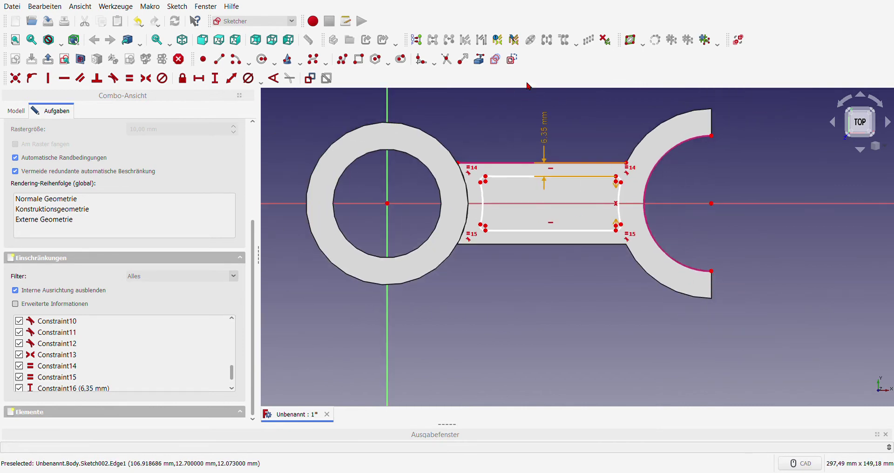
# - Add the fork's upper outer arc to the sketch as external geometry
pyautogui.click(650, 139)
pyautogui.scroll(2, 623, 201)
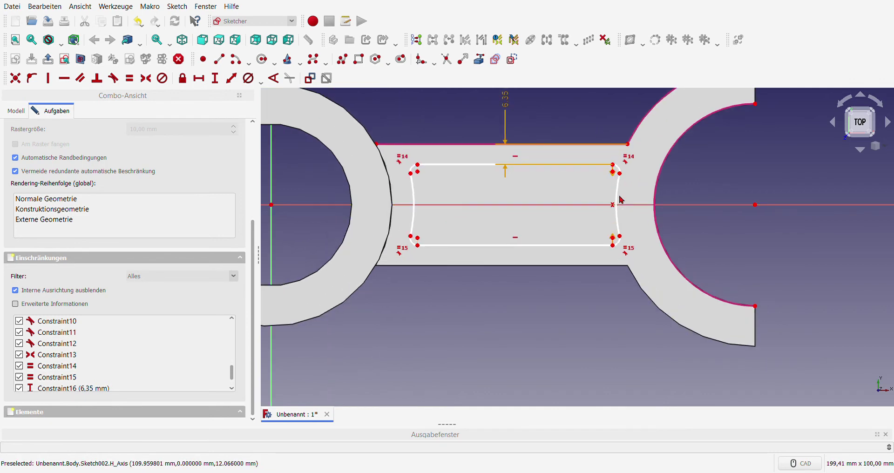
pyautogui.click(634, 136)
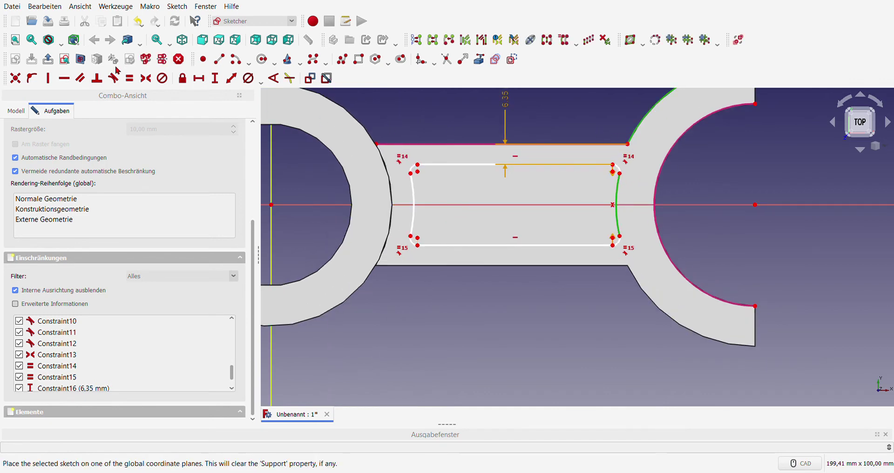
# - Make the slot's right end arc equal to the fork's outer arc
pyautogui.click(131, 78)
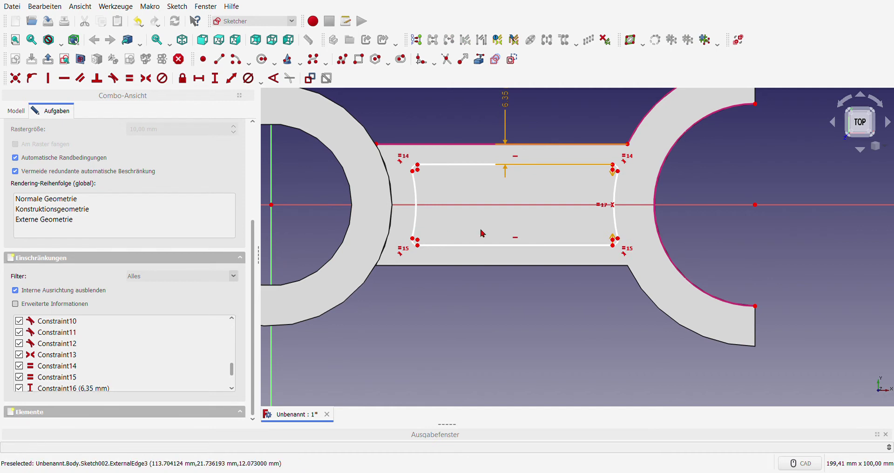
pyautogui.scroll(-2, 481, 232)
pyautogui.scroll(2, 605, 210)
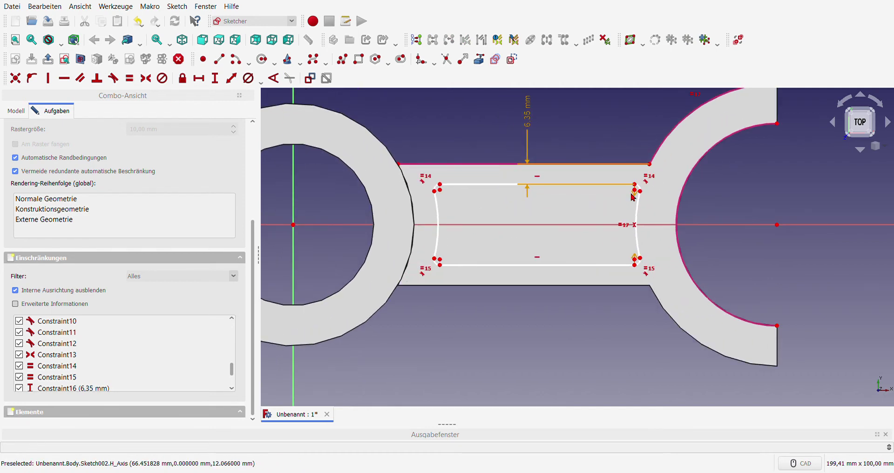
pyautogui.scroll(3, 466, 221)
# - Give the top-left corner arc a 2 mm radius and drag the slot's left end slightly left
pyautogui.click(415, 162)
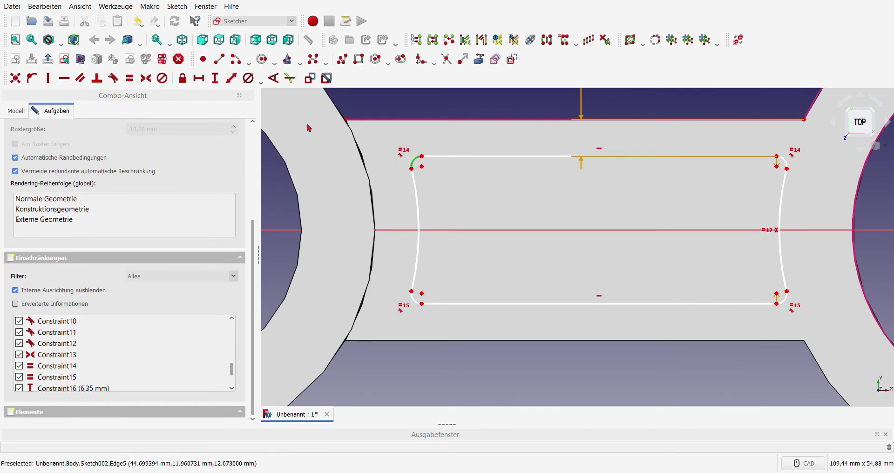
pyautogui.click(263, 82)
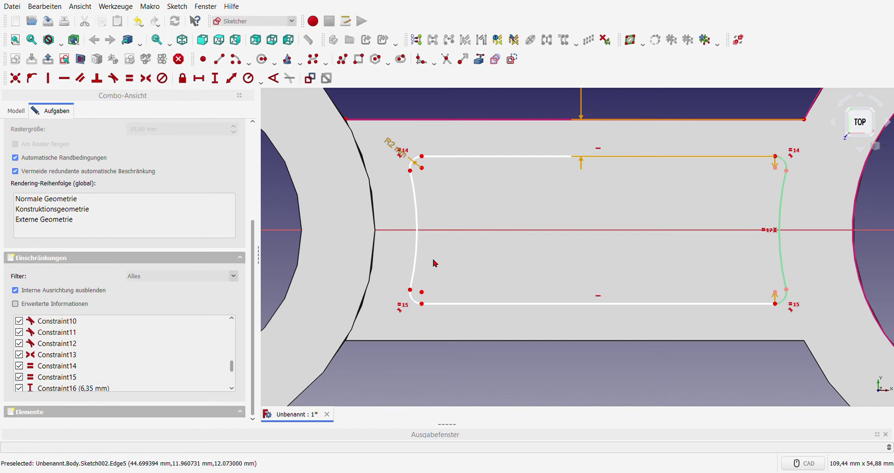
pyautogui.scroll(-5, 435, 261)
pyautogui.scroll(3, 474, 259)
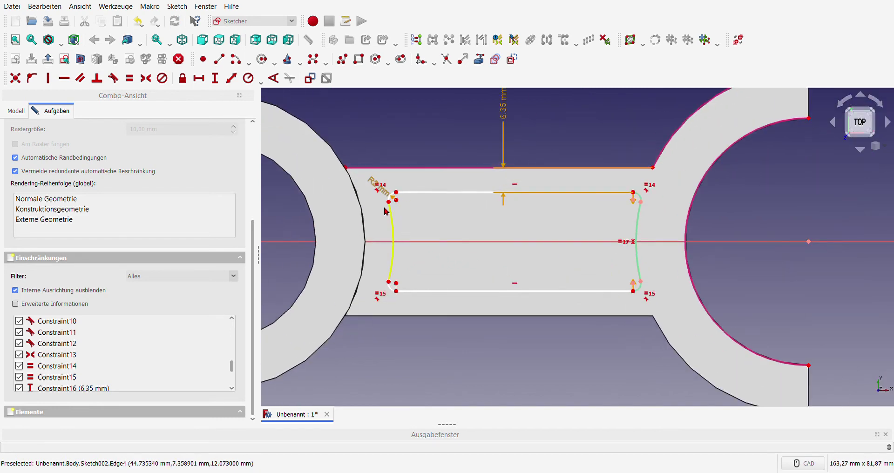
pyautogui.moveTo(372, 183); pyautogui.dragTo(372, 152)
pyautogui.scroll(-3, 382, 223)
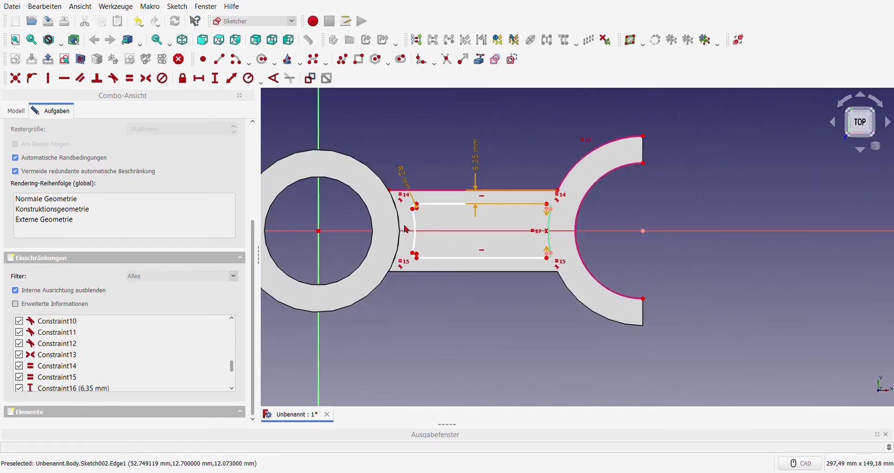
pyautogui.scroll(2, 386, 230)
pyautogui.scroll(1, 382, 246)
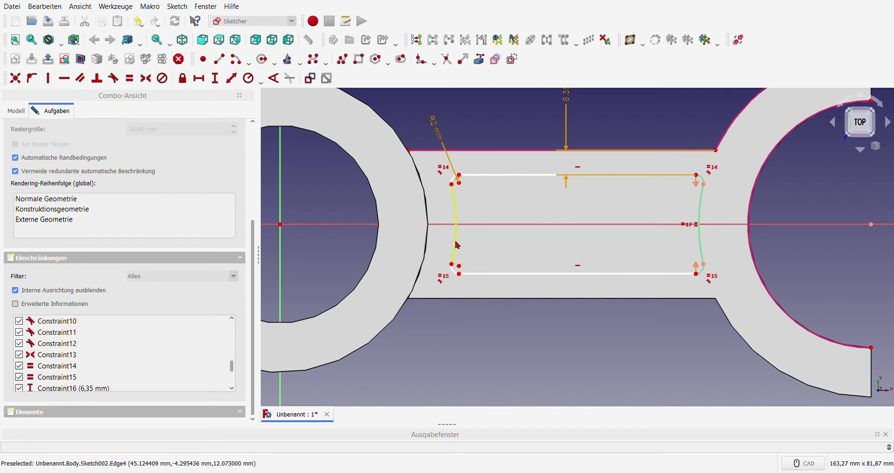
pyautogui.moveTo(459, 245); pyautogui.dragTo(448, 245)
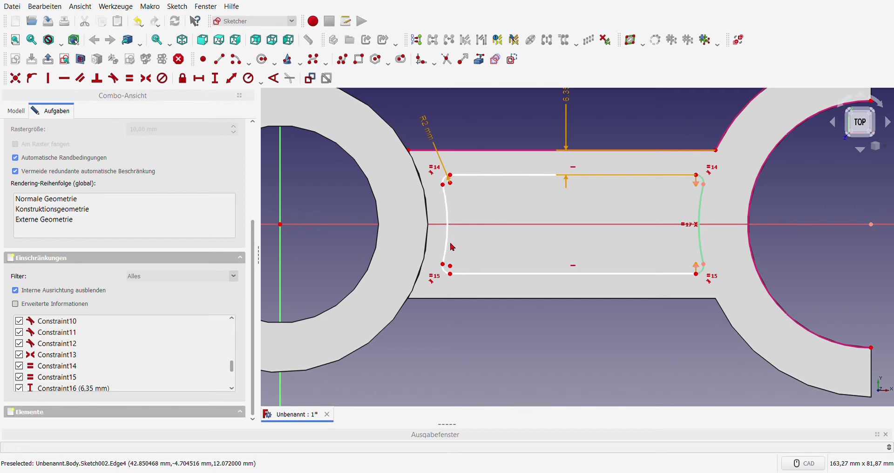
pyautogui.click(446, 240)
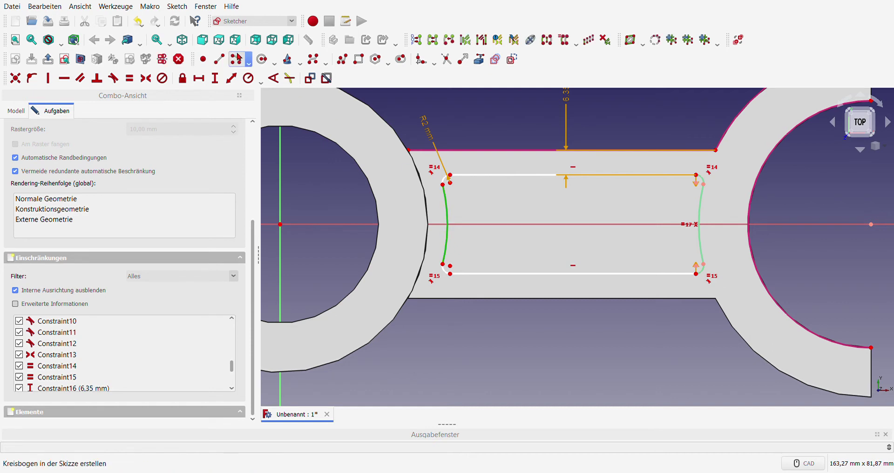
# - Dimension the slot's left end arc at R43 mm, fully constraining the pocket sketch
pyautogui.click(249, 79)
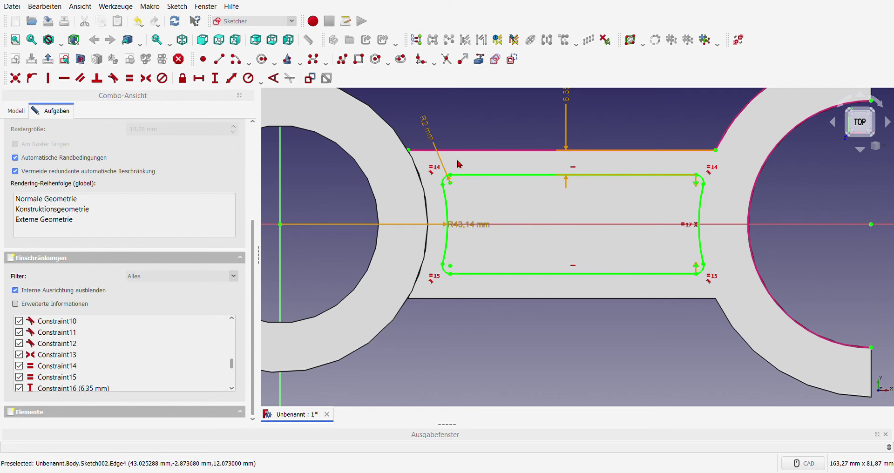
pyautogui.scroll(-3, 427, 260)
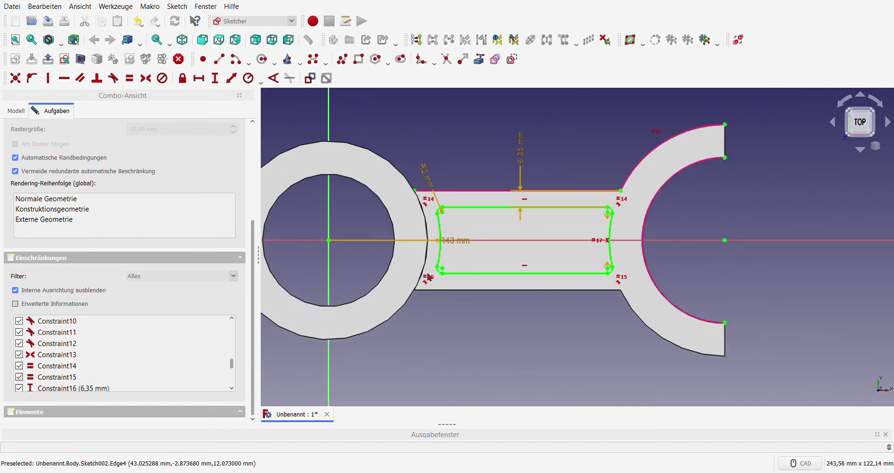
pyautogui.scroll(3, 439, 235)
pyautogui.moveTo(456, 235); pyautogui.dragTo(481, 211)
pyautogui.scroll(-3, 465, 223)
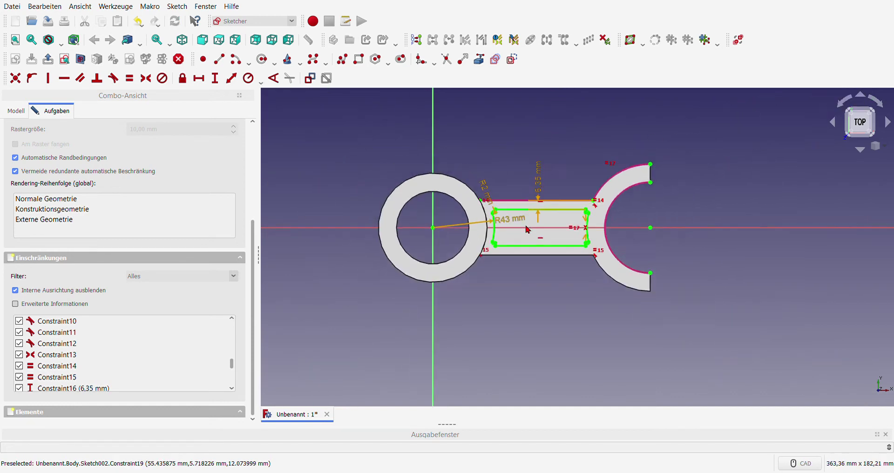
pyautogui.scroll(2, 451, 234)
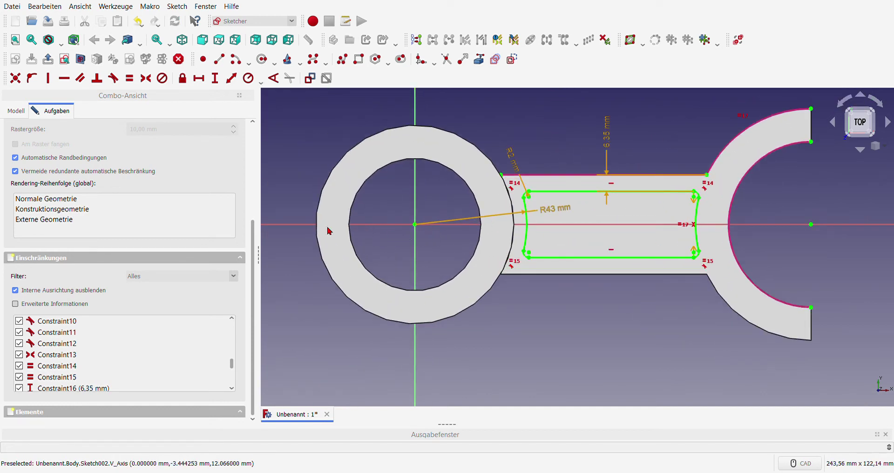
pyautogui.scroll(5, 149, 176)
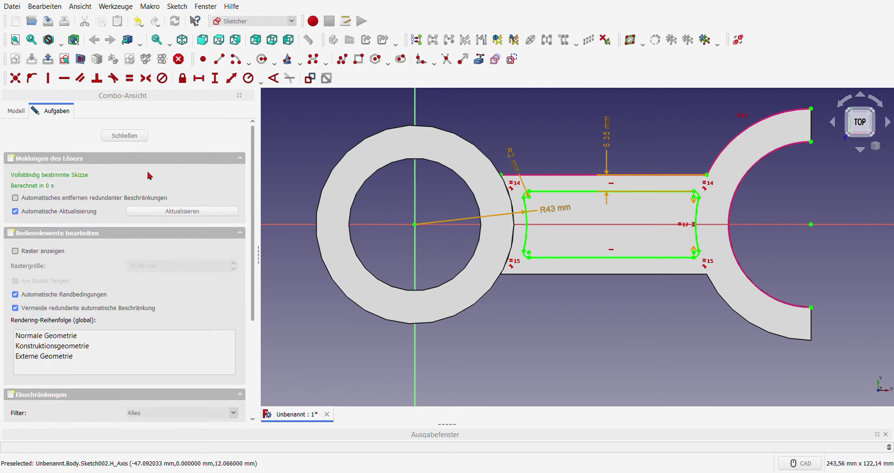
pyautogui.click(126, 136)
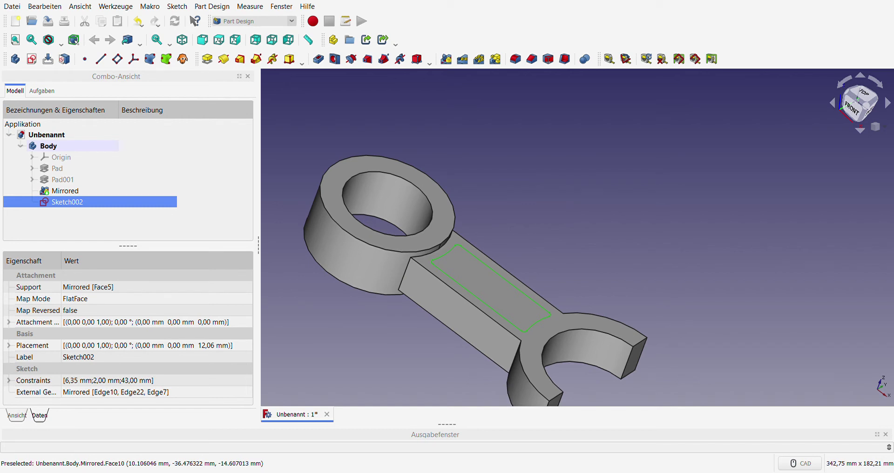
pyautogui.click(318, 59)
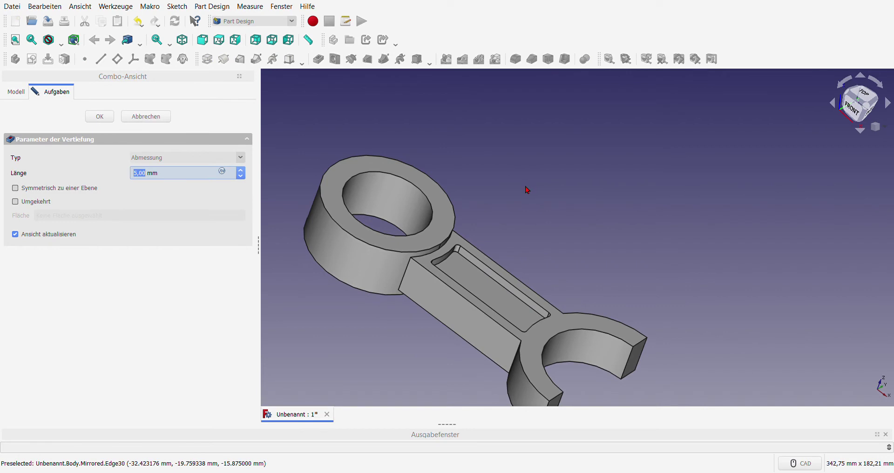
pyautogui.write('6,3')
pyautogui.write('5')
pyautogui.press('Return')
pyautogui.scroll(-4, 492, 215)
pyautogui.scroll(5, 407, 296)
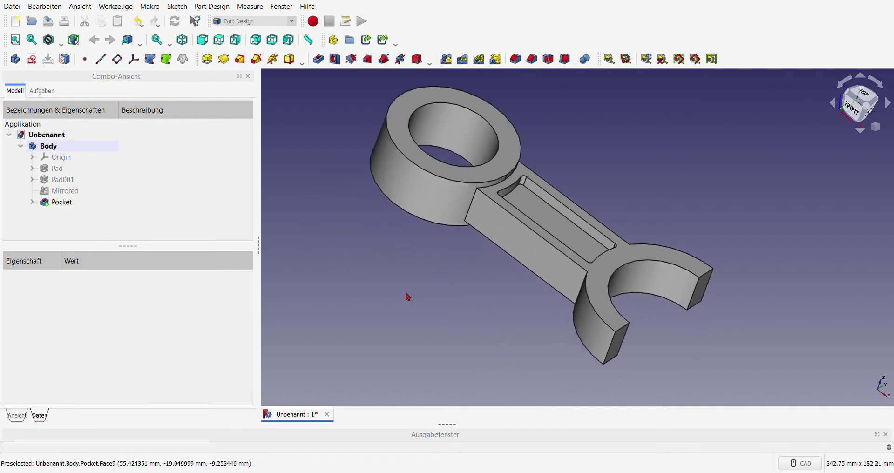
# - Mirror the Pocket across the XY_Plane as Mirrored001, then view the fork end
pyautogui.click(58, 205)
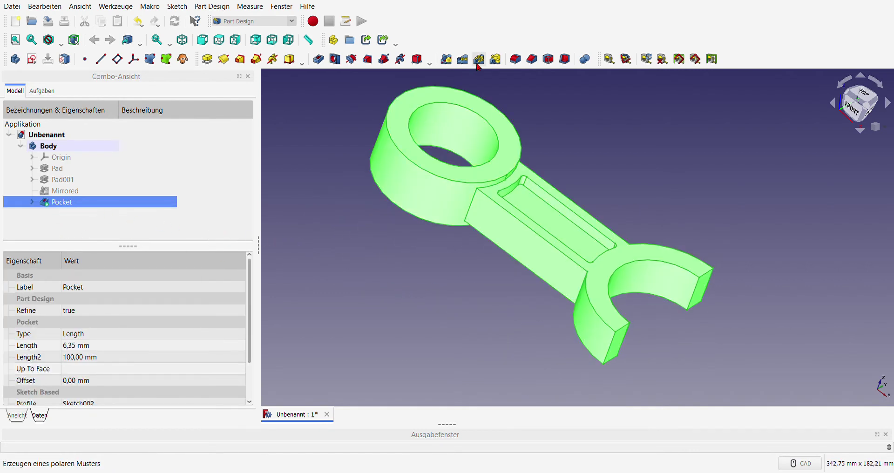
pyautogui.click(447, 60)
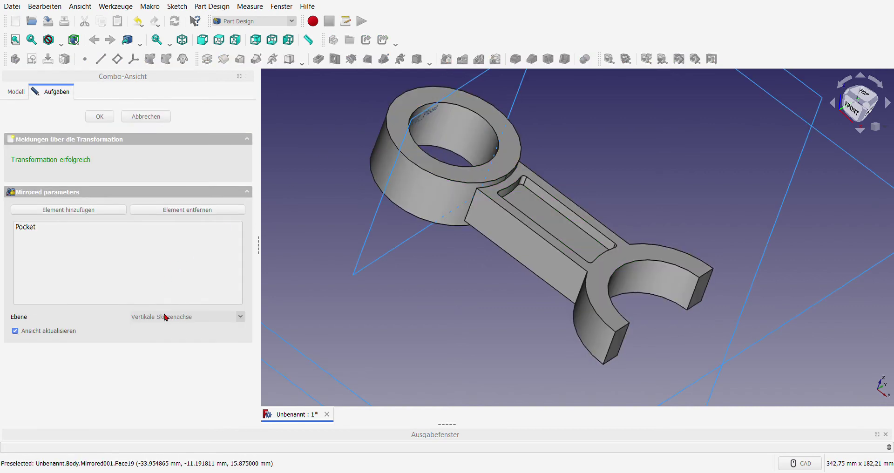
pyautogui.click(186, 319)
pyautogui.scroll(-2, 408, 285)
pyautogui.scroll(-2, 372, 289)
pyautogui.scroll(-2, 361, 290)
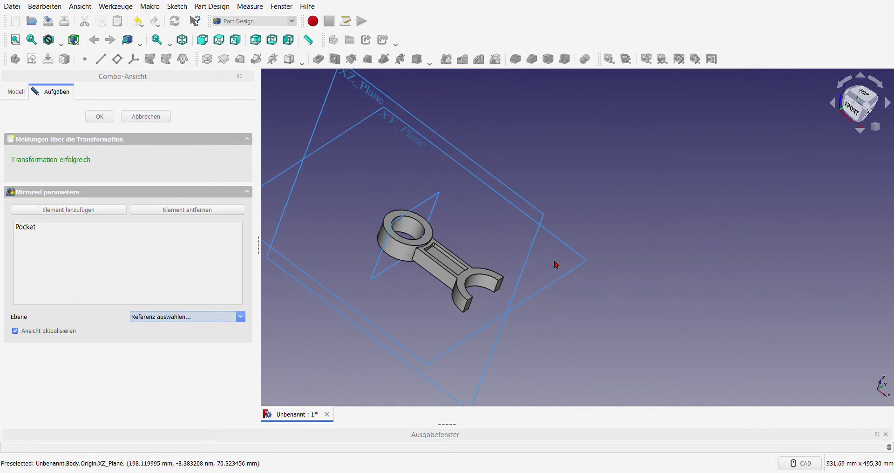
pyautogui.click(583, 266)
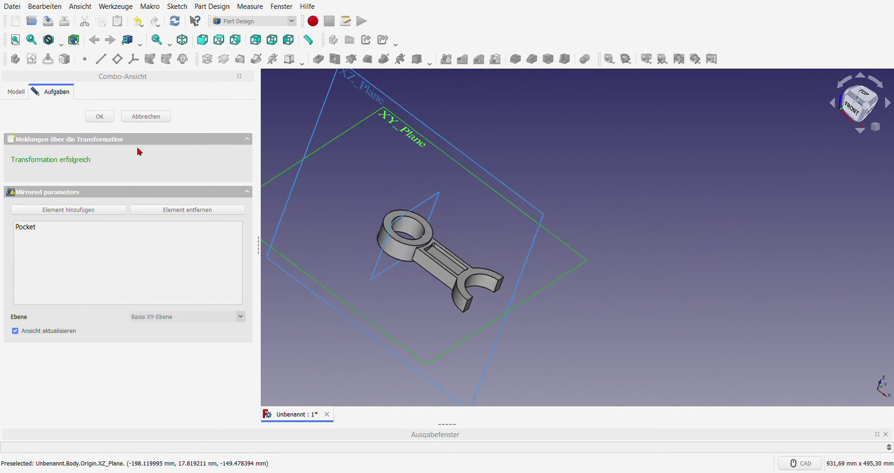
pyautogui.click(99, 117)
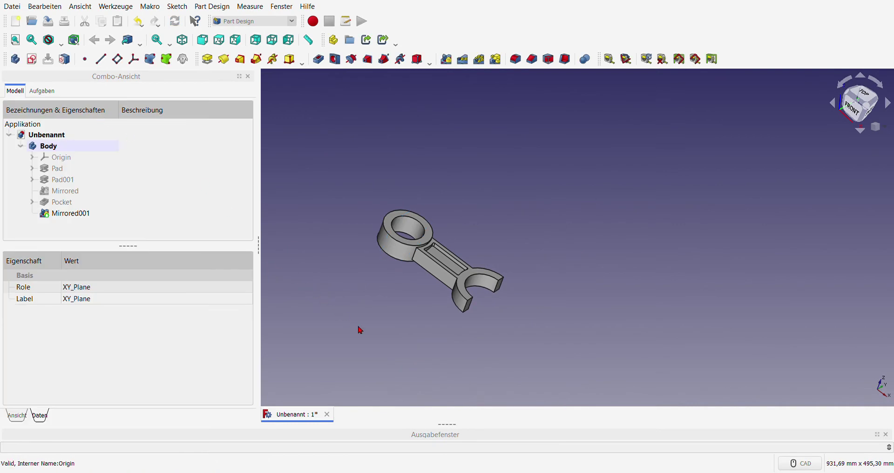
pyautogui.moveTo(361, 330)
pyautogui.mouseDown(button='middle')
pyautogui.moveTo(502, 244)
pyautogui.moveTo(399, 335)
pyautogui.moveTo(463, 251)
pyautogui.moveTo(391, 351)
pyautogui.moveTo(428, 219)
pyautogui.mouseUp(button='middle')
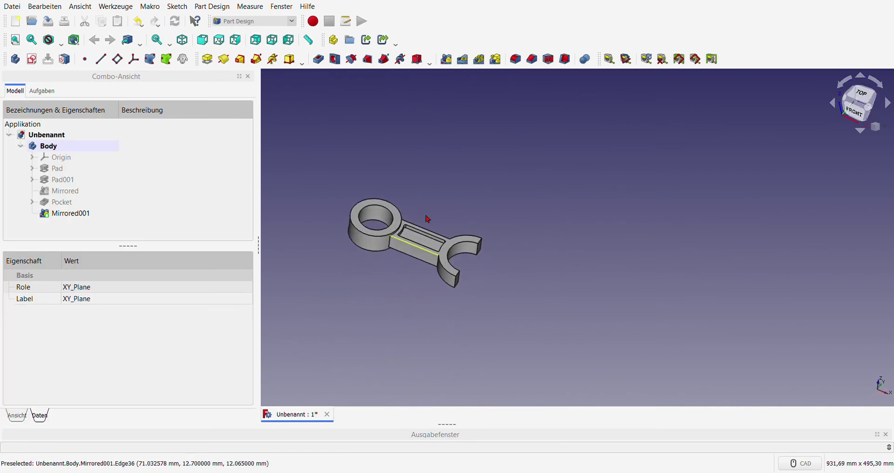
pyautogui.scroll(4, 428, 219)
pyautogui.scroll(-2, 372, 242)
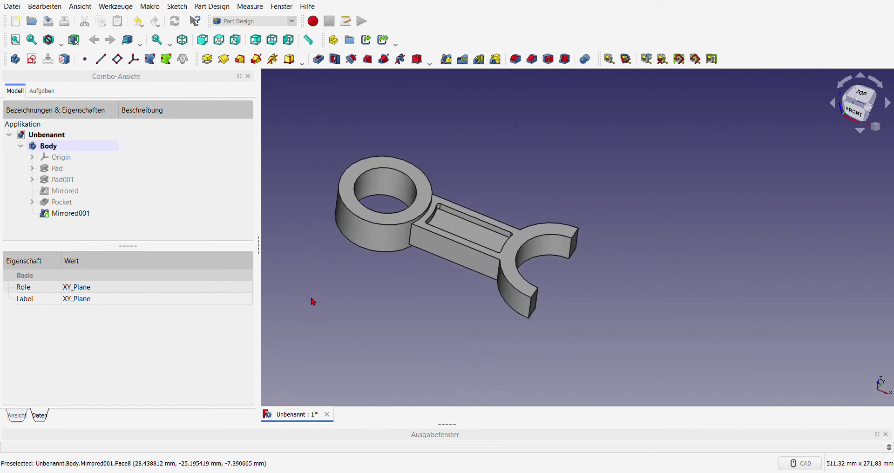
pyautogui.scroll(5, 603, 311)
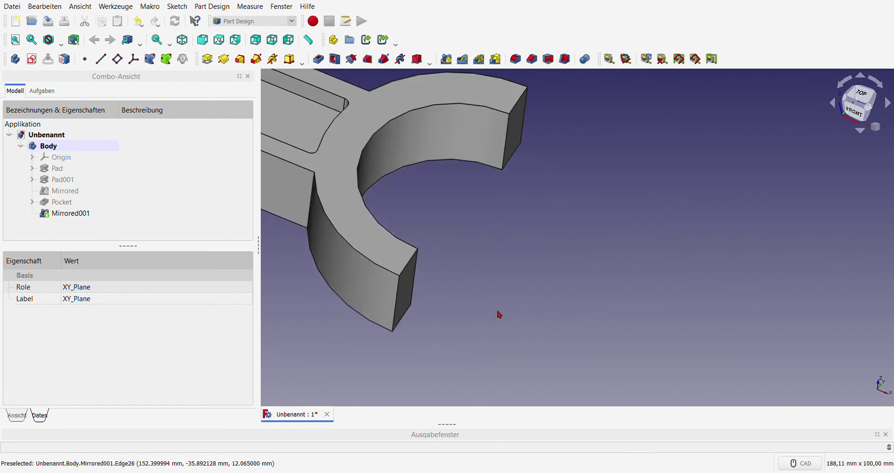
# - Create Sketch003 on the fork arm's flat end face and link an edge as external geometry
pyautogui.click(404, 301)
pyautogui.click(33, 64)
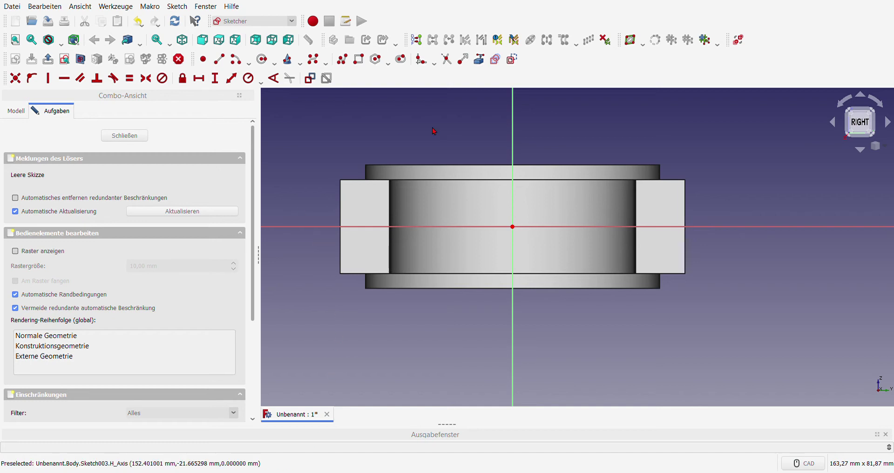
pyautogui.click(478, 66)
# - Reference both fork end edges and draw a circle centred on each
pyautogui.click(341, 213)
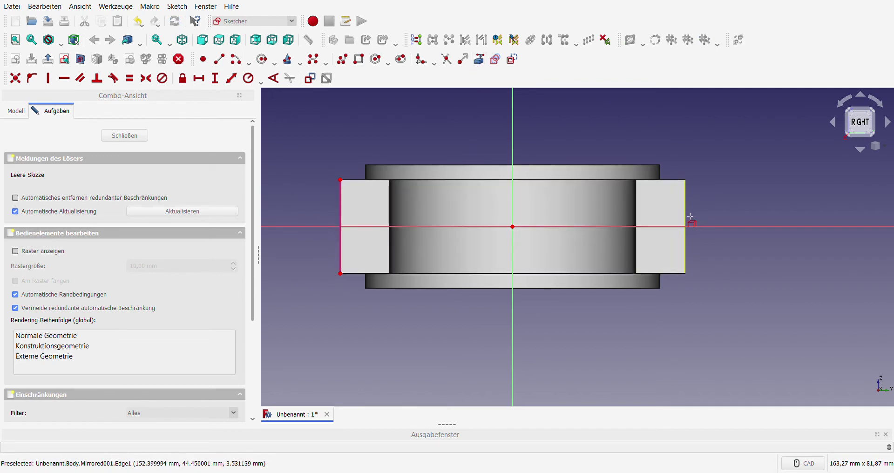
pyautogui.click(690, 216)
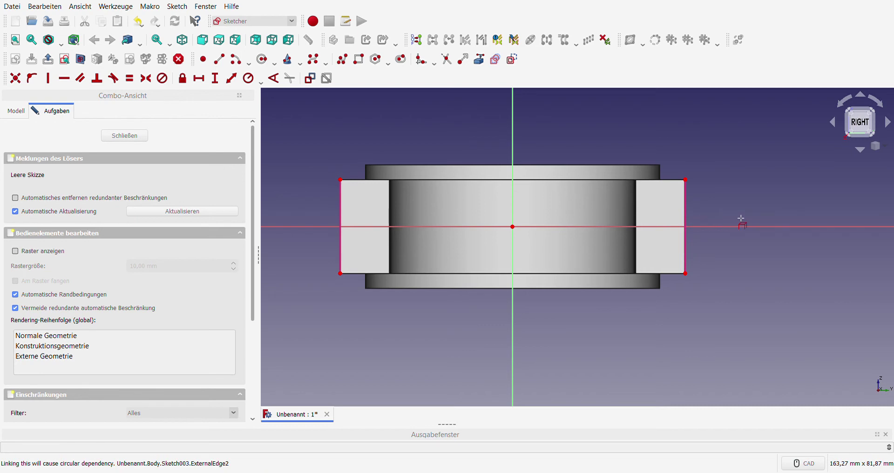
pyautogui.click(237, 62)
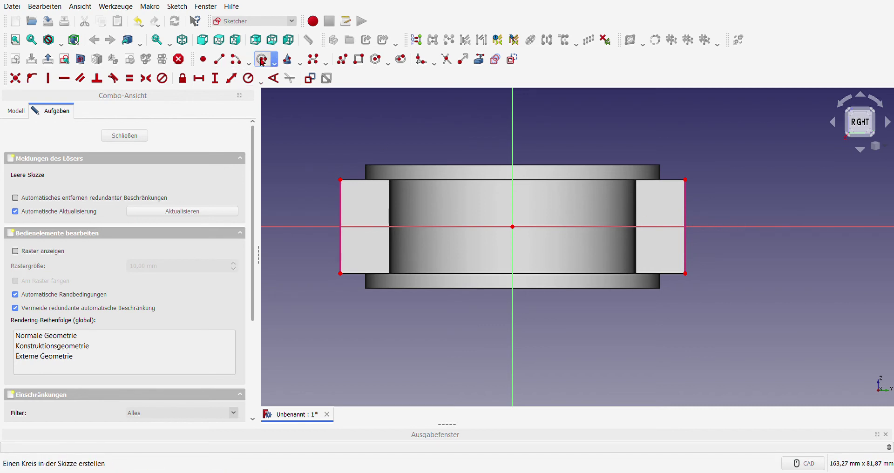
pyautogui.click(341, 224)
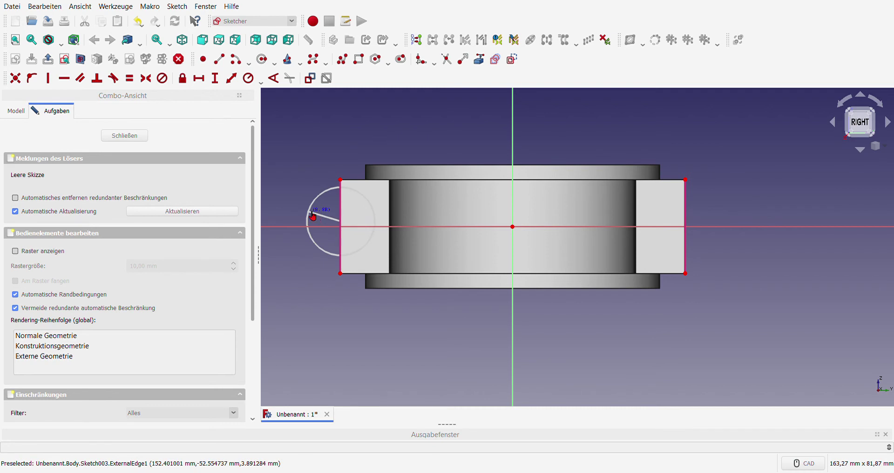
pyautogui.click(685, 213)
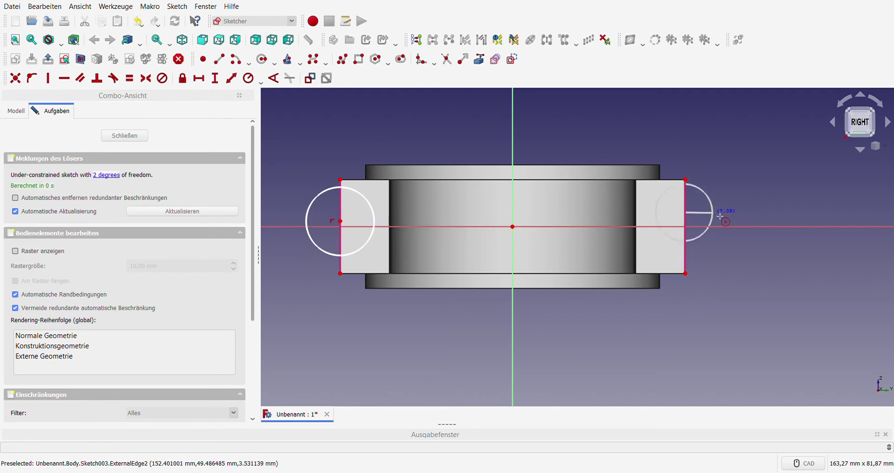
pyautogui.click(721, 214)
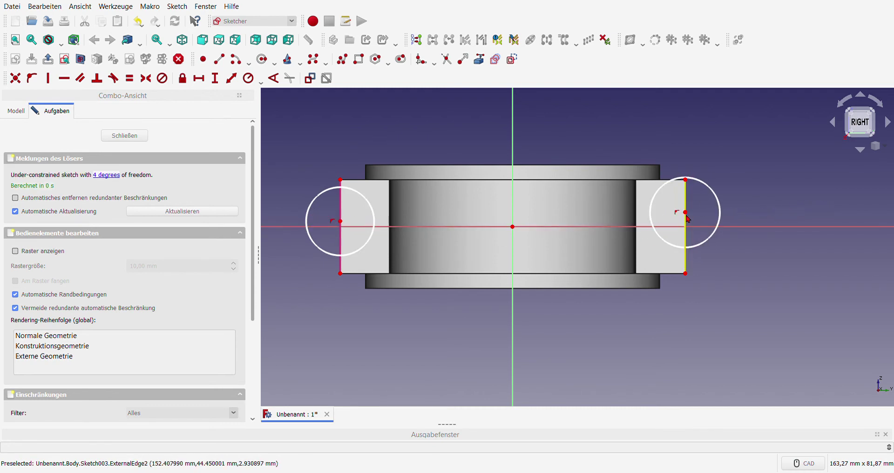
# - Put both circle centres on the horizontal axis, make them equal at 9.75 mm, and close the sketch
pyautogui.click(697, 227)
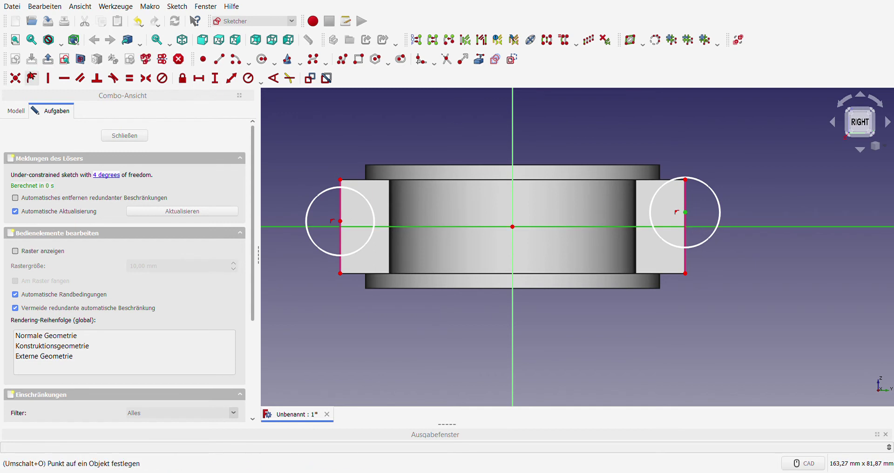
pyautogui.click(32, 78)
pyautogui.click(340, 221)
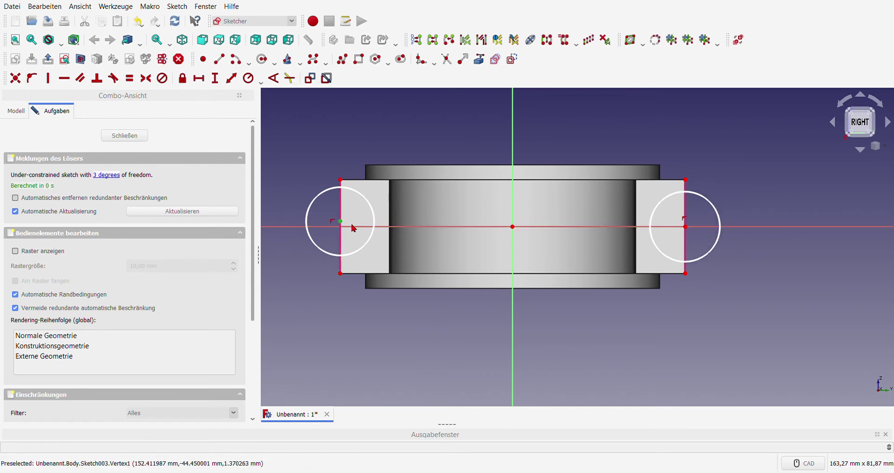
pyautogui.click(357, 228)
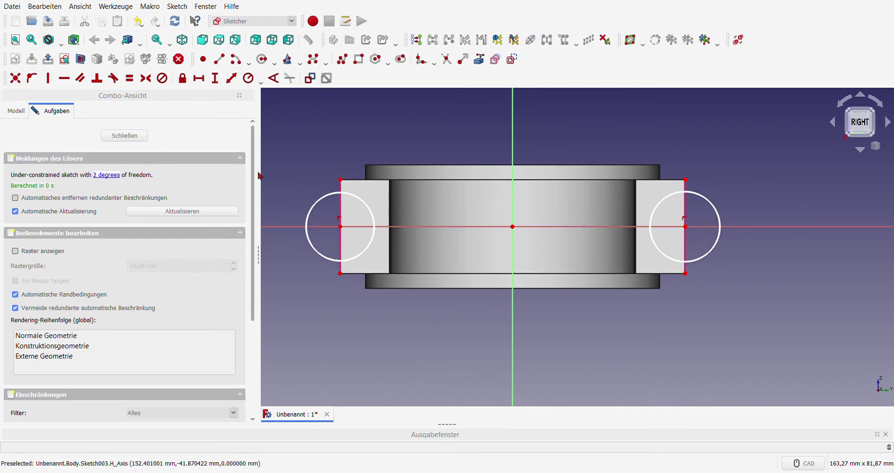
pyautogui.click(373, 224)
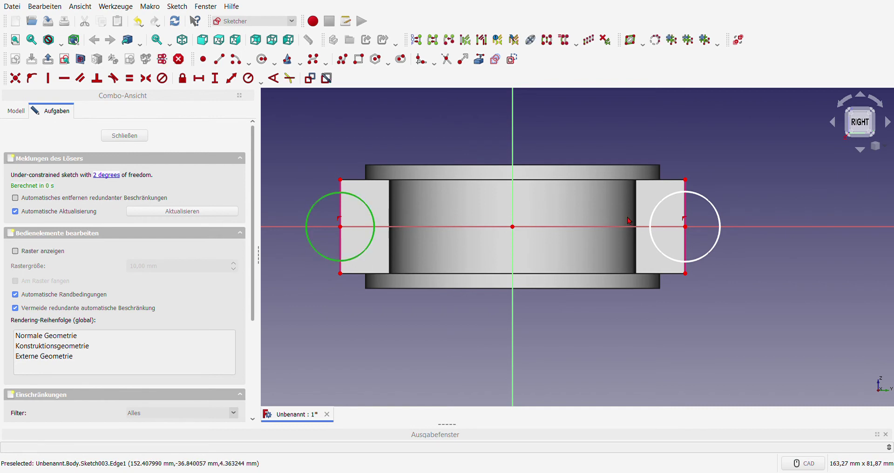
pyautogui.click(655, 219)
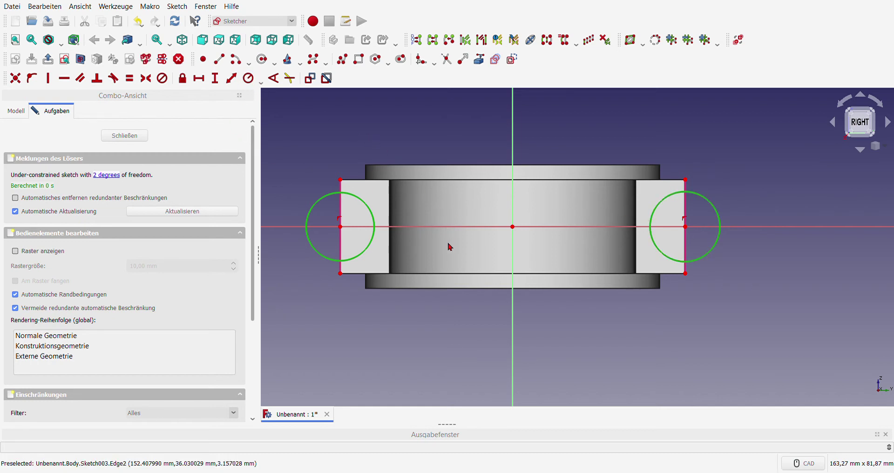
pyautogui.press('e')
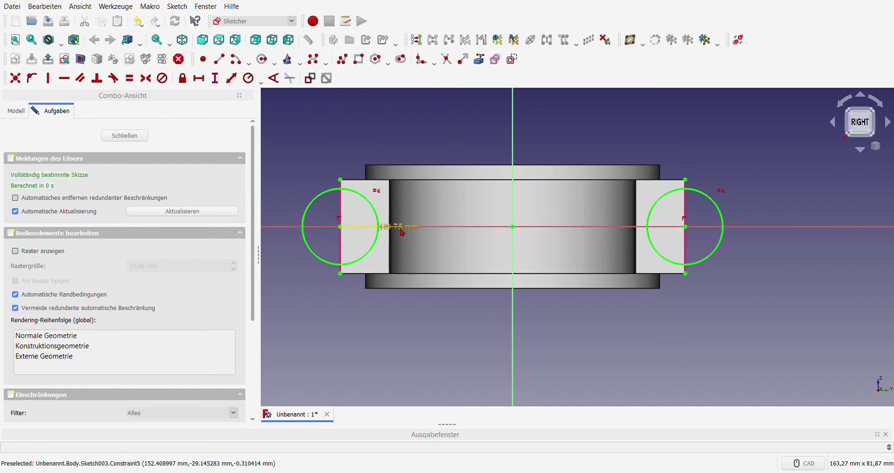
pyautogui.moveTo(407, 228); pyautogui.dragTo(426, 208)
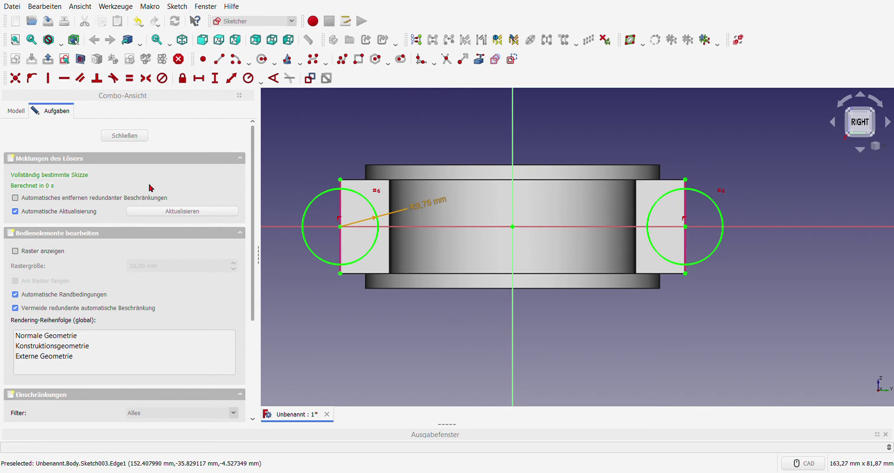
pyautogui.click(122, 136)
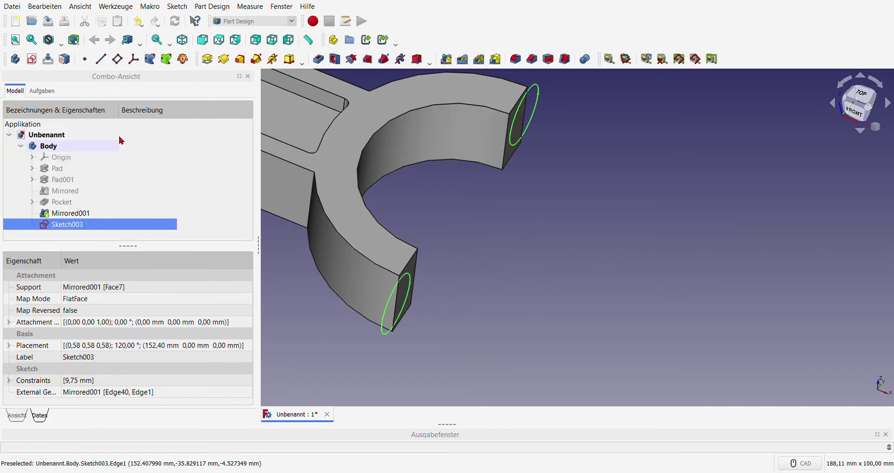
# - Pad Sketch003's circles 25.4 mm reversed, creating the Pad002 bosses
pyautogui.click(208, 60)
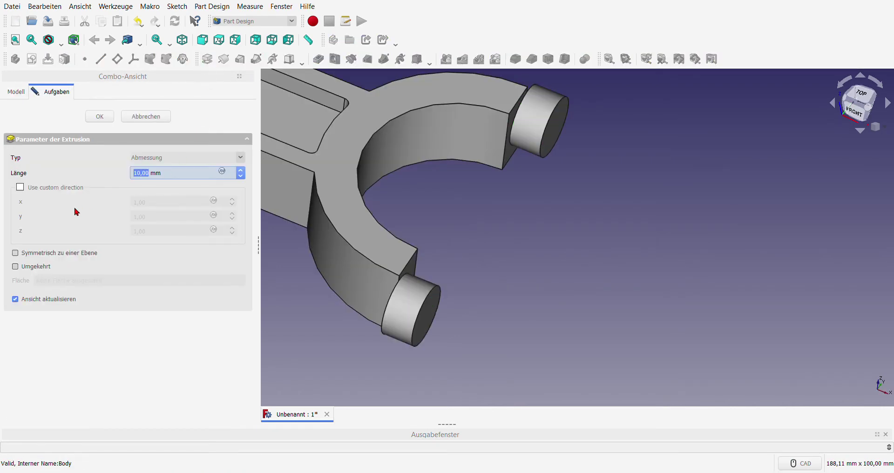
pyautogui.click(15, 266)
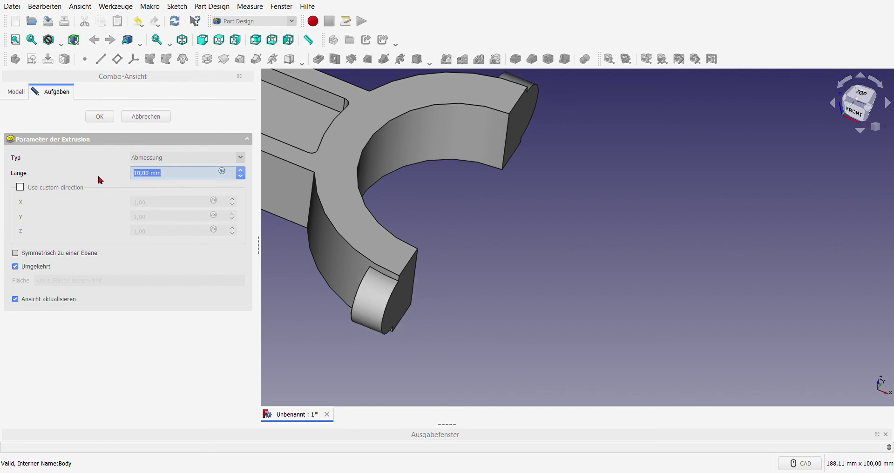
pyautogui.write('25,4')
pyautogui.press('Tab')
pyautogui.scroll(-4, 509, 306)
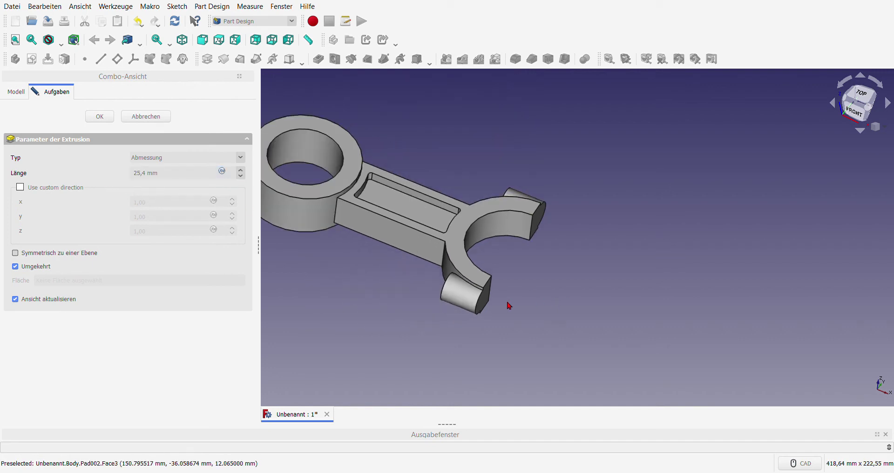
pyautogui.scroll(-2, 405, 303)
pyautogui.scroll(4, 516, 325)
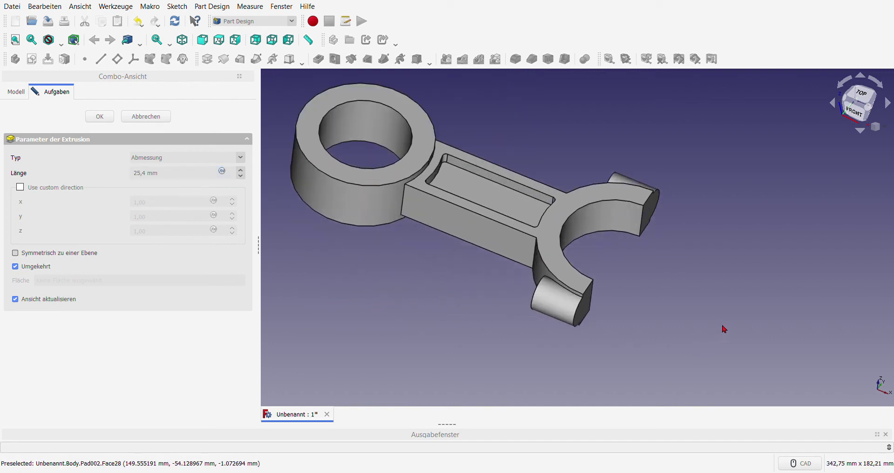
pyautogui.scroll(3, 770, 331)
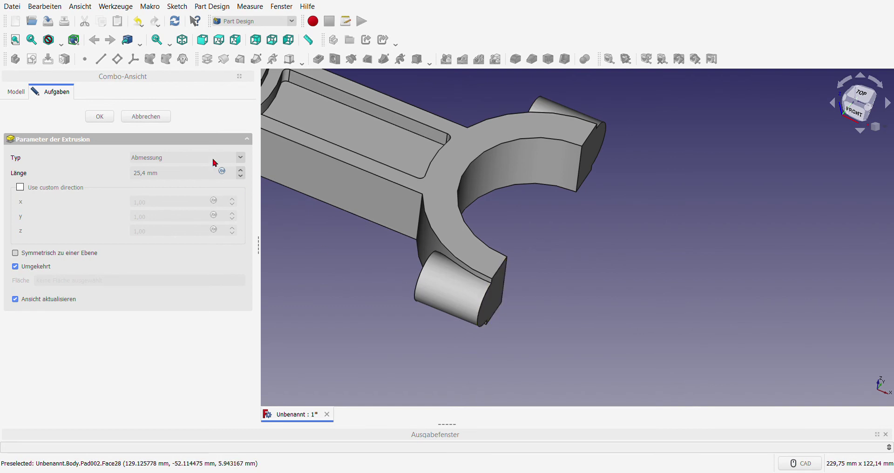
pyautogui.click(102, 117)
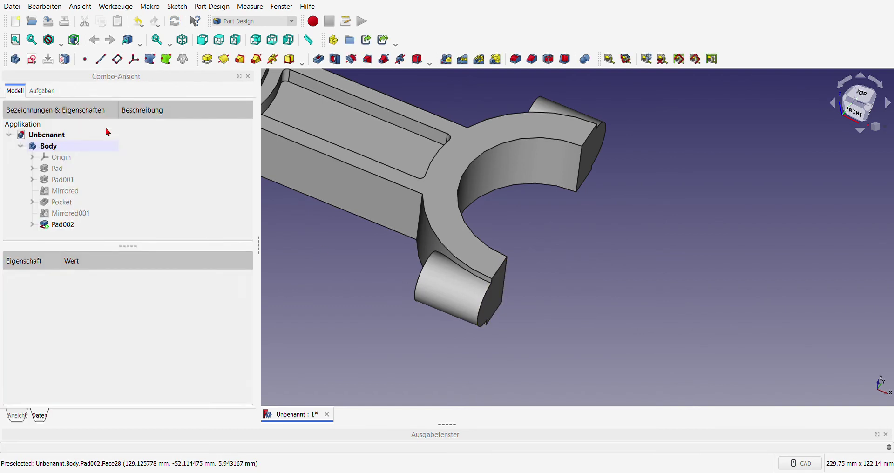
# - Start Sketch004 on the boss end face and import both boss arcs as external geometry
pyautogui.click(487, 308)
pyautogui.click(32, 58)
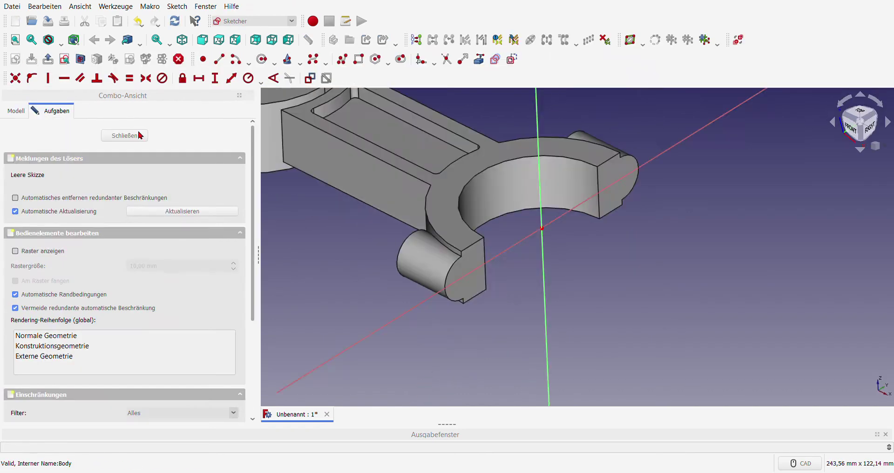
pyautogui.scroll(2, 407, 225)
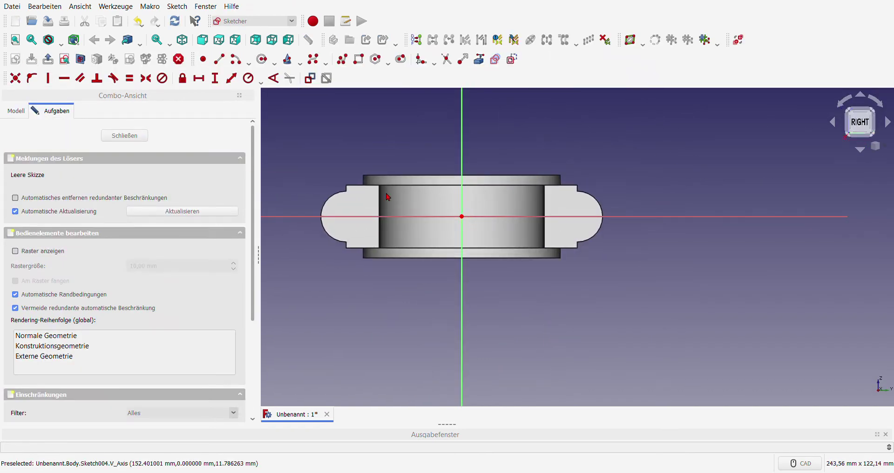
pyautogui.click(479, 59)
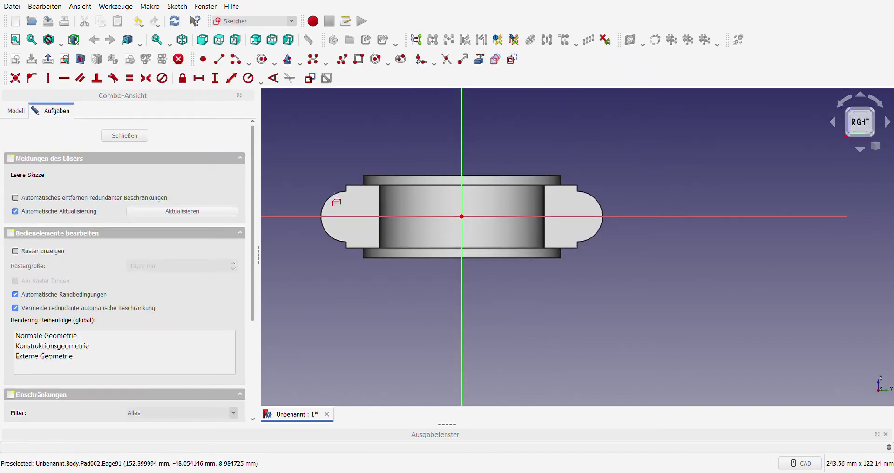
pyautogui.click(330, 199)
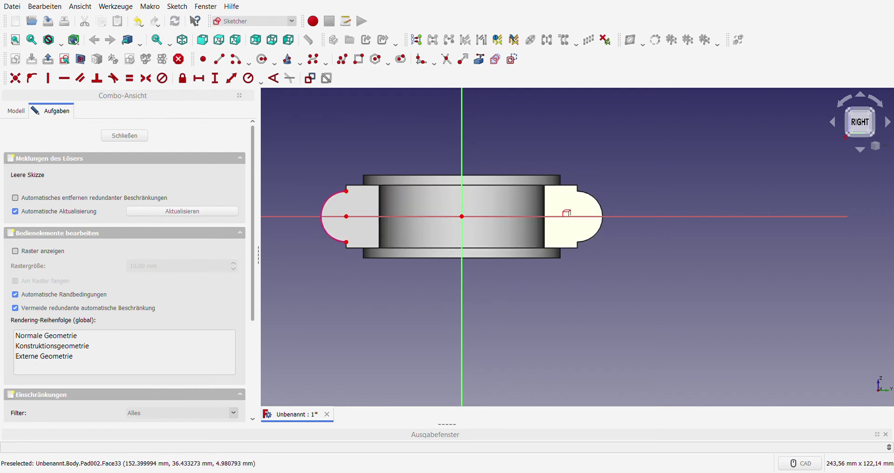
pyautogui.click(601, 202)
pyautogui.scroll(4, 345, 199)
# - Draw circles centred on the left and right boss arcs
pyautogui.click(263, 60)
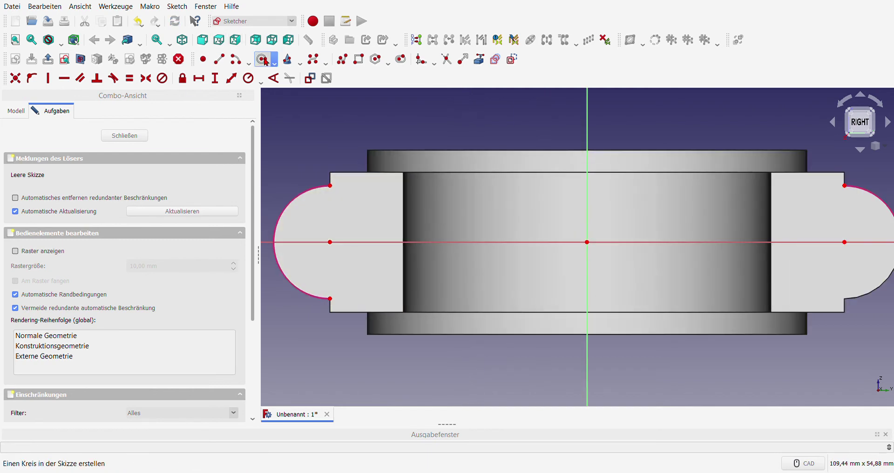
pyautogui.click(330, 242)
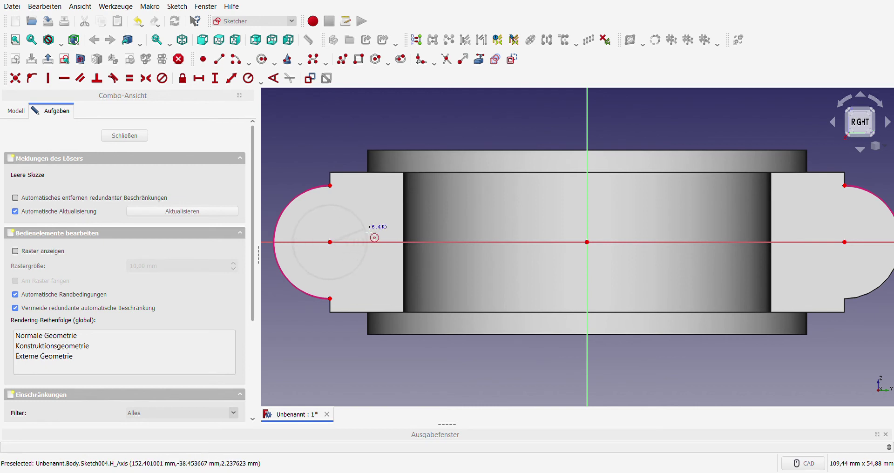
pyautogui.scroll(-4, 351, 241)
pyautogui.scroll(4, 591, 230)
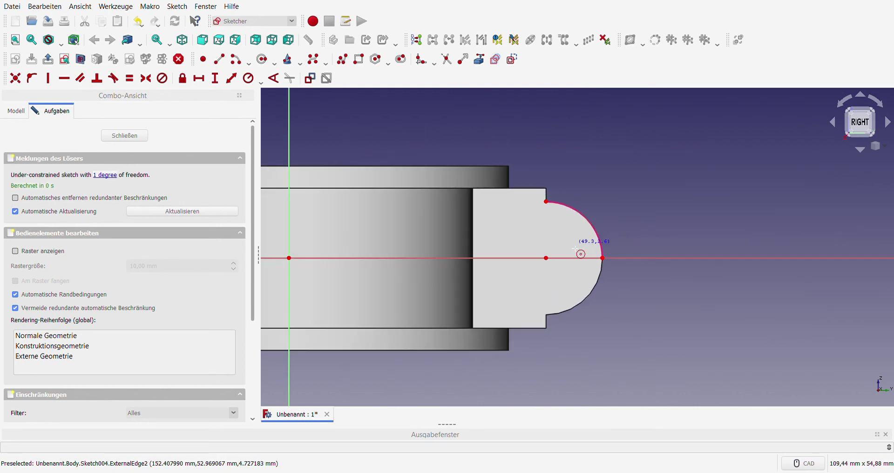
pyautogui.click(546, 258)
pyautogui.click(574, 251)
pyautogui.scroll(-2, 606, 256)
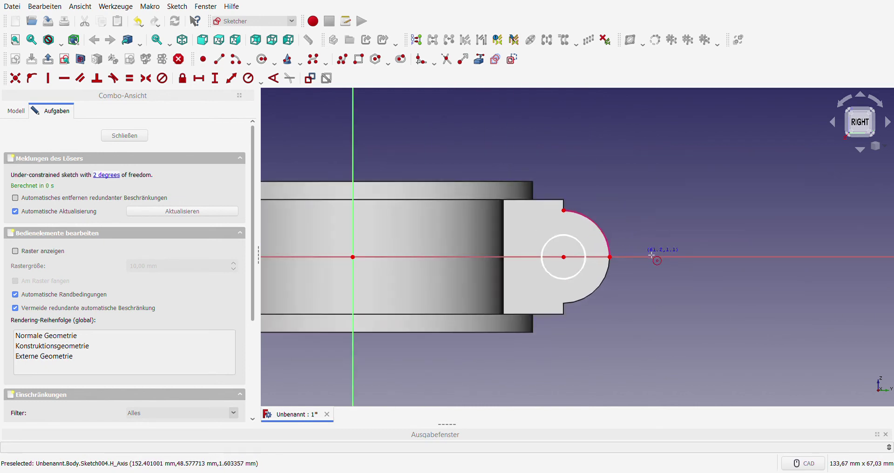
pyautogui.scroll(-3, 652, 255)
pyautogui.scroll(2, 483, 259)
pyautogui.scroll(2, 373, 263)
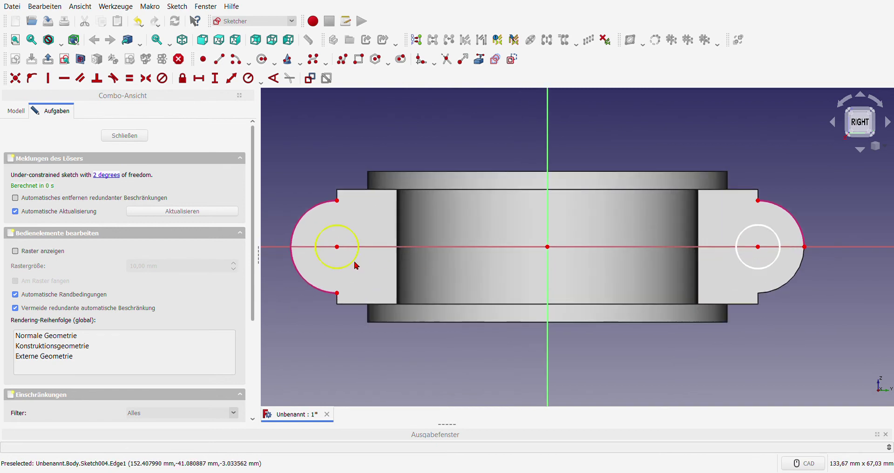
# - Constrain both circles to an equal 9.52 mm diameter and close the sketch
pyautogui.click(358, 265)
pyautogui.click(748, 269)
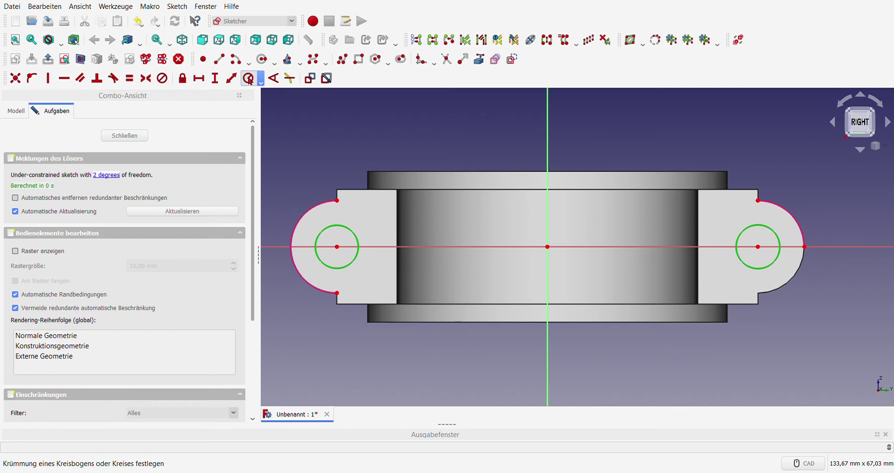
pyautogui.press('k')
pyautogui.press('r')
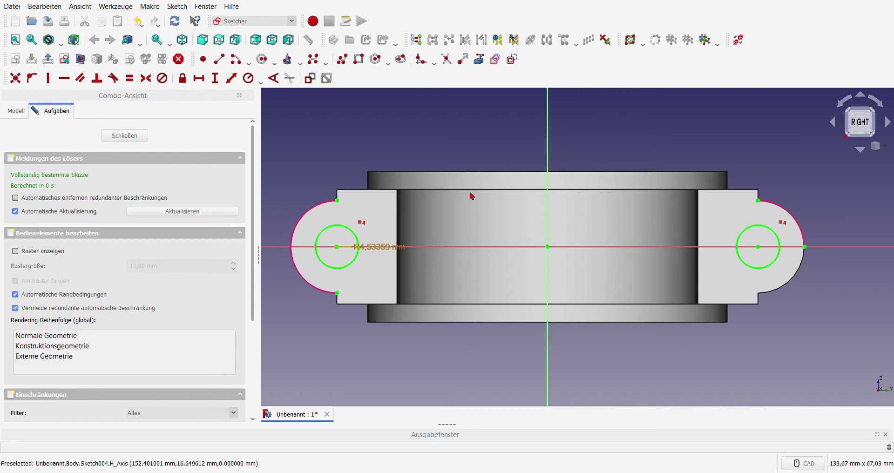
pyautogui.press('Delete')
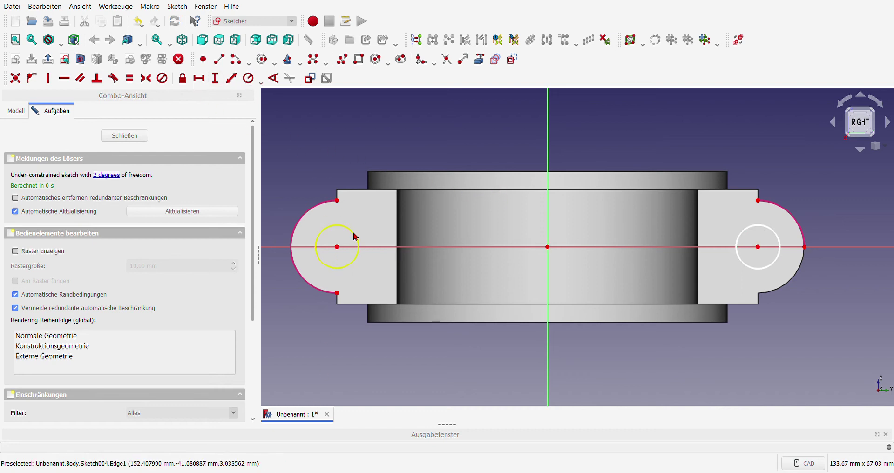
pyautogui.click(355, 239)
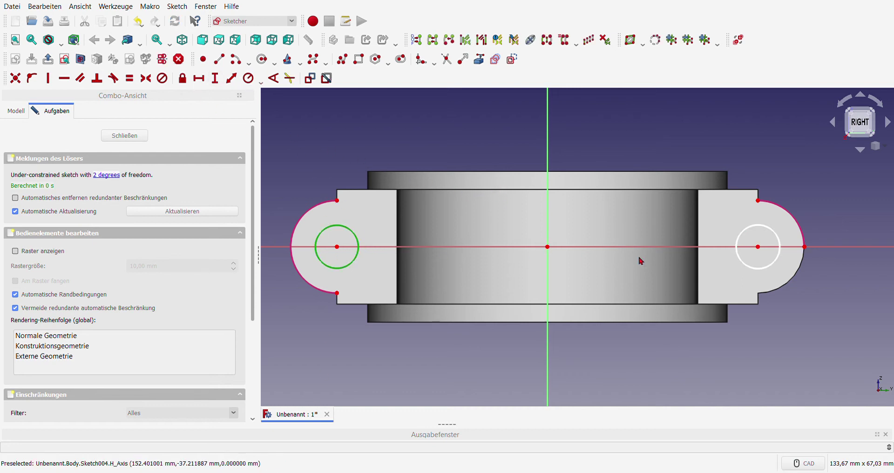
pyautogui.click(741, 259)
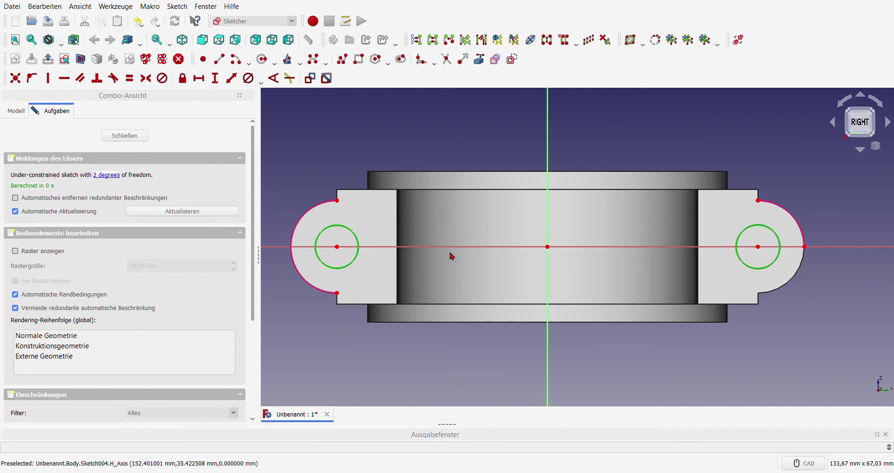
pyautogui.press('k')
pyautogui.press('o')
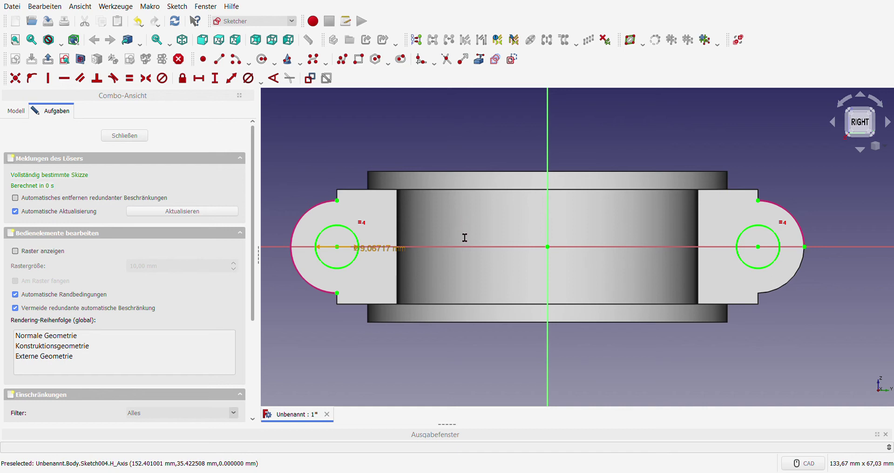
pyautogui.hotkey('ctrl', 'z')
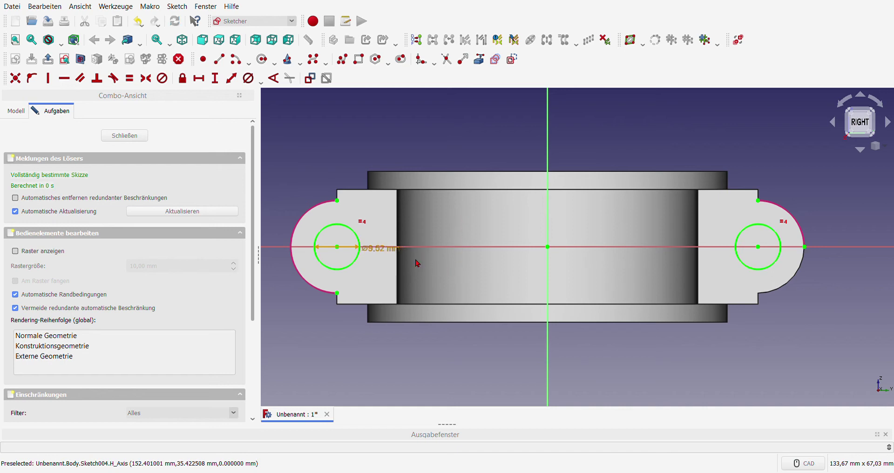
pyautogui.moveTo(378, 252); pyautogui.dragTo(436, 231)
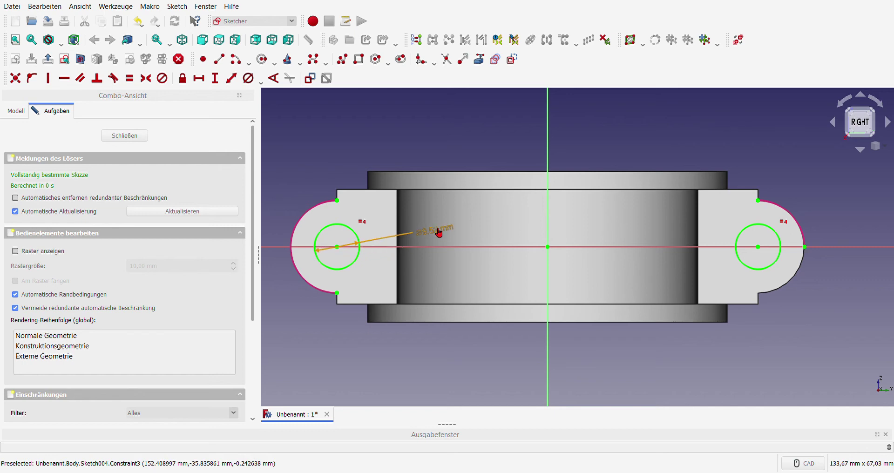
pyautogui.click(124, 135)
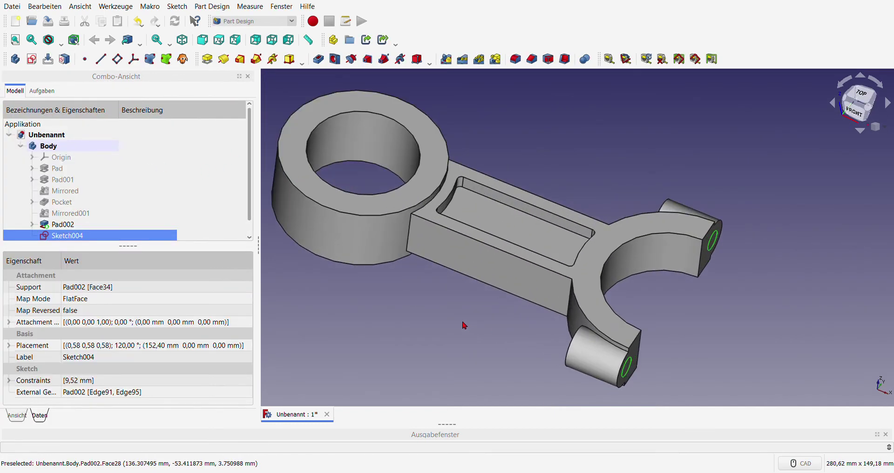
# - Pocket Sketch004's two circles deep enough to pass through both fork-end bosses
pyautogui.moveTo(421, 332); pyautogui.dragTo(519, 290, button='middle')
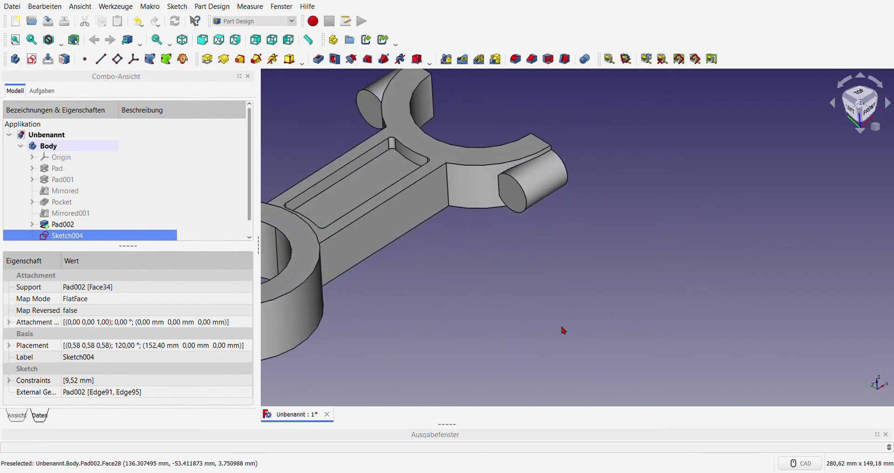
pyautogui.click(318, 59)
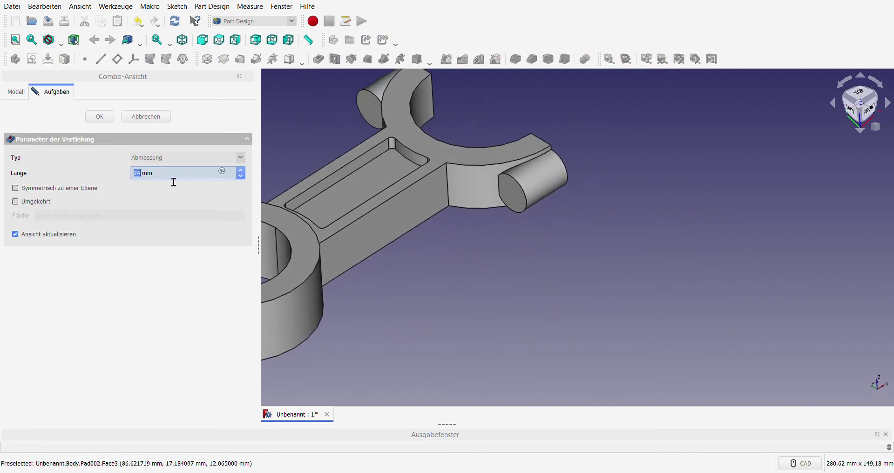
pyautogui.scroll(3, 174, 182)
pyautogui.click(101, 118)
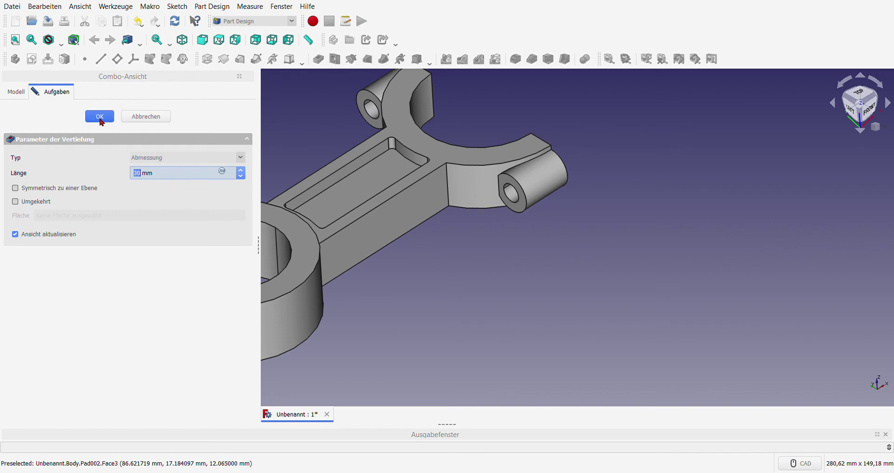
# - Orbit to a top-front isometric view to inspect the new through-holes
pyautogui.scroll(-5, 519, 249)
pyautogui.moveTo(518, 250)
pyautogui.mouseDown(button='middle')
pyautogui.moveTo(397, 285)
pyautogui.moveTo(520, 243)
pyautogui.mouseUp(button='middle')
pyautogui.scroll(3, 377, 211)
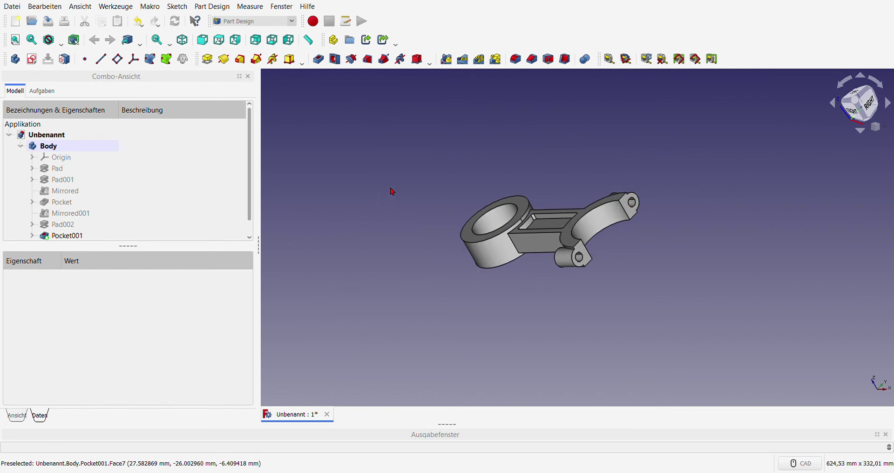
pyautogui.moveTo(391, 191); pyautogui.dragTo(504, 181, button='middle')
pyautogui.scroll(2, 386, 240)
pyautogui.scroll(2, 380, 223)
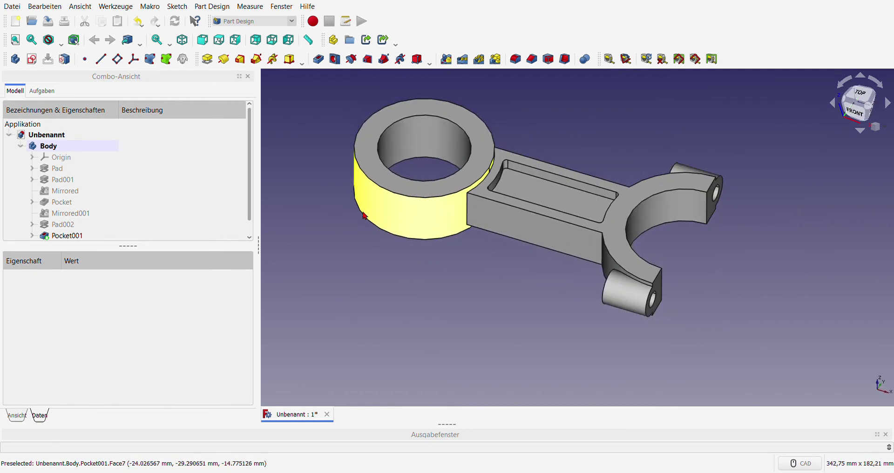
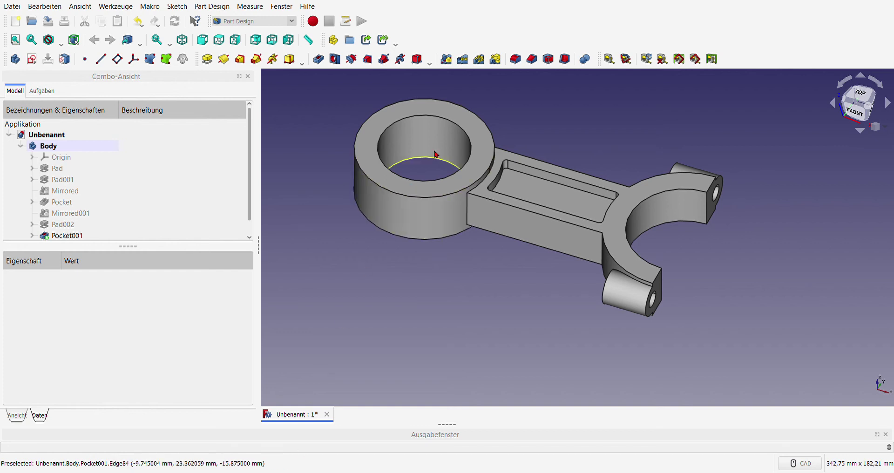
# - Fillet the pocket's top rim edge with a 1 mm radius
pyautogui.scroll(5, 555, 177)
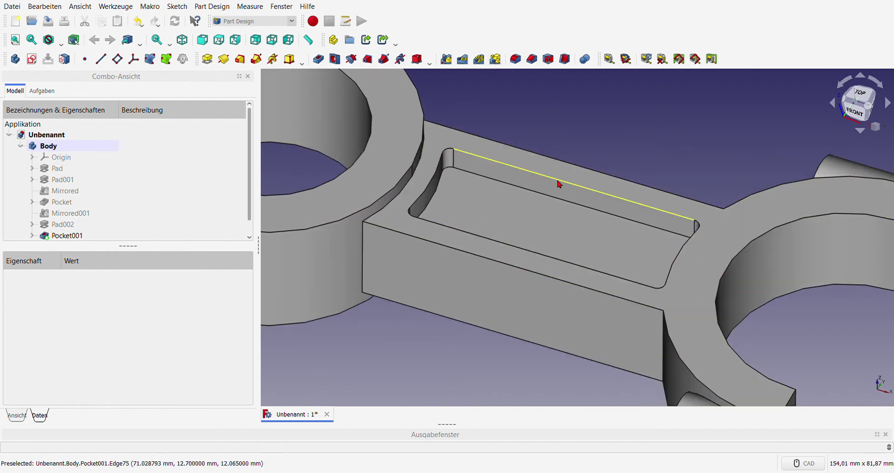
pyautogui.click(559, 184)
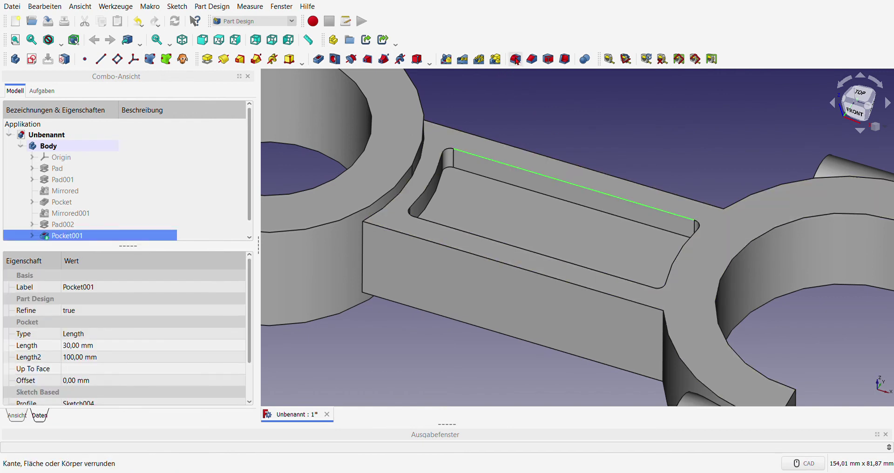
pyautogui.click(515, 59)
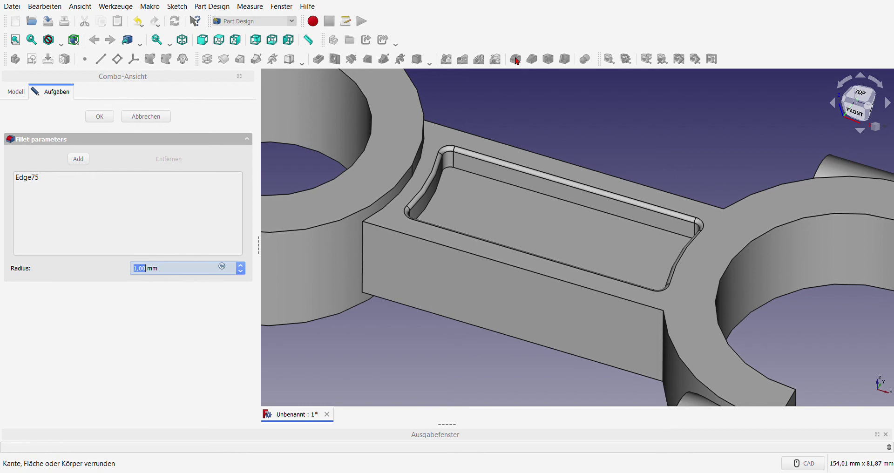
pyautogui.write('1')
pyautogui.press('Return')
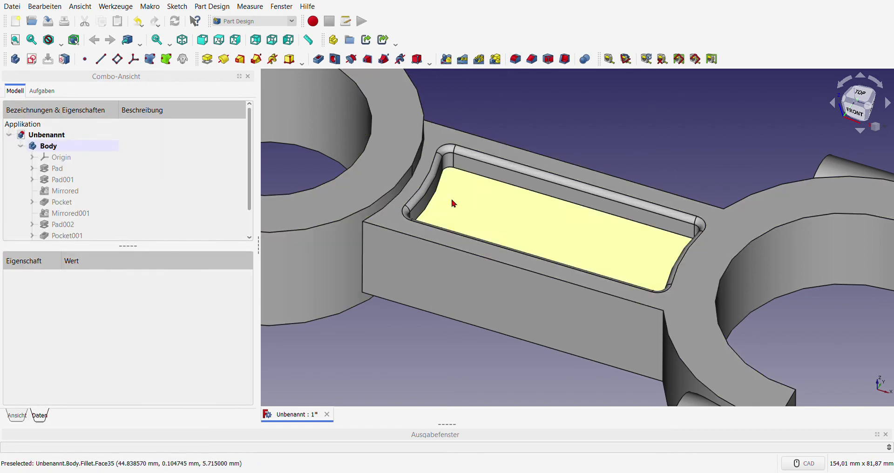
# - Fillet the edges around the pocket floor face with a 1 mm radius
pyautogui.click(495, 216)
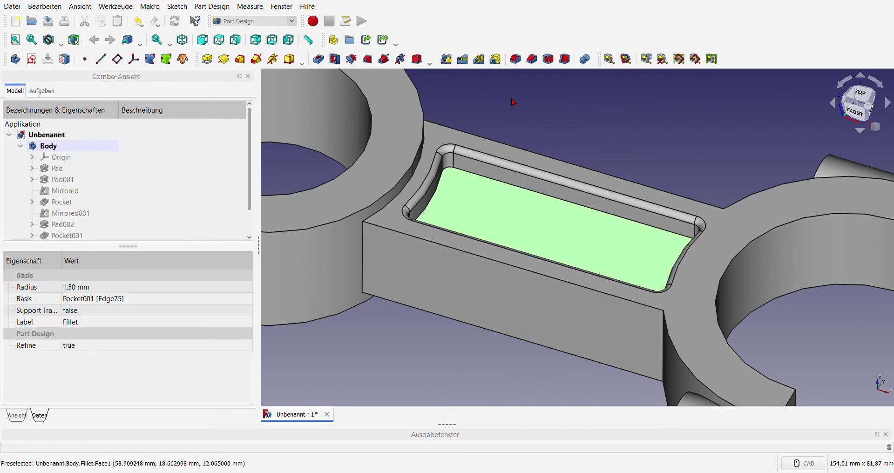
pyautogui.click(516, 59)
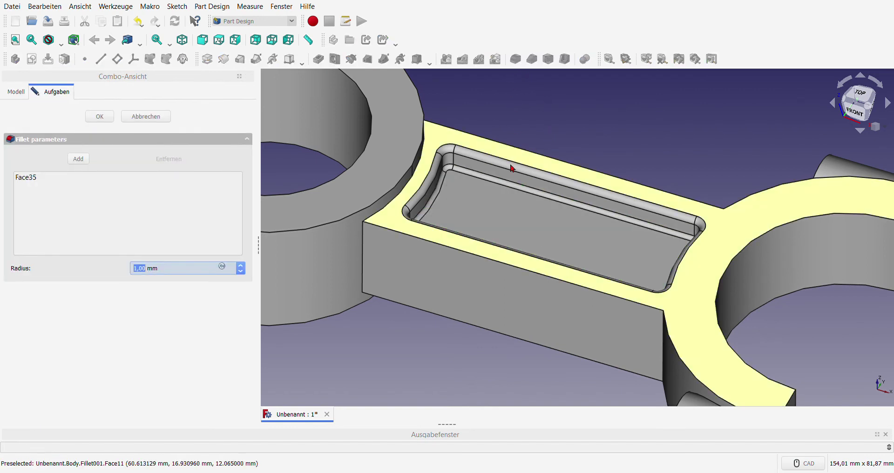
pyautogui.write('1')
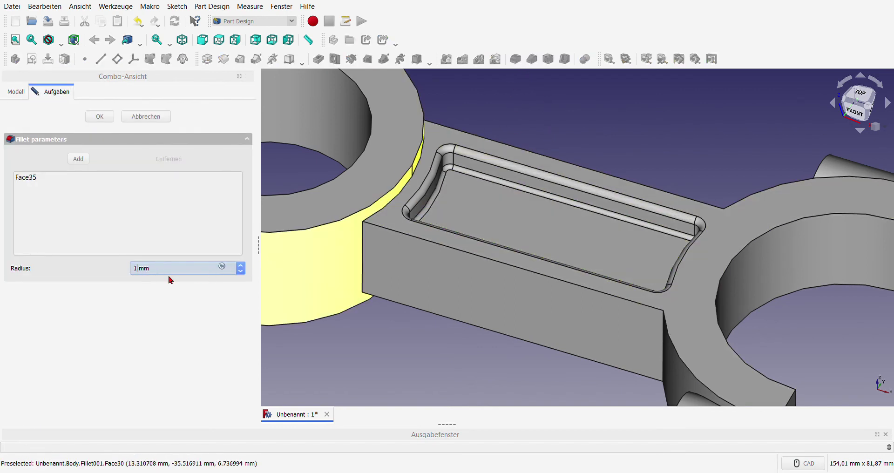
pyautogui.press('Return')
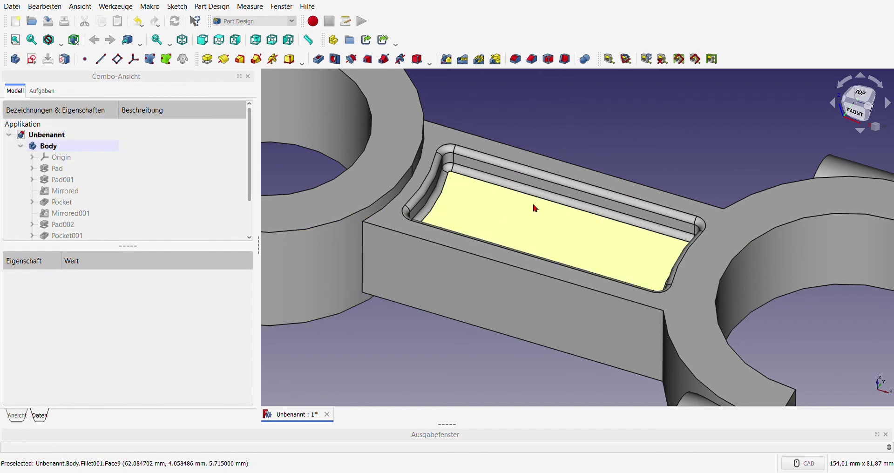
pyautogui.scroll(-5, 536, 206)
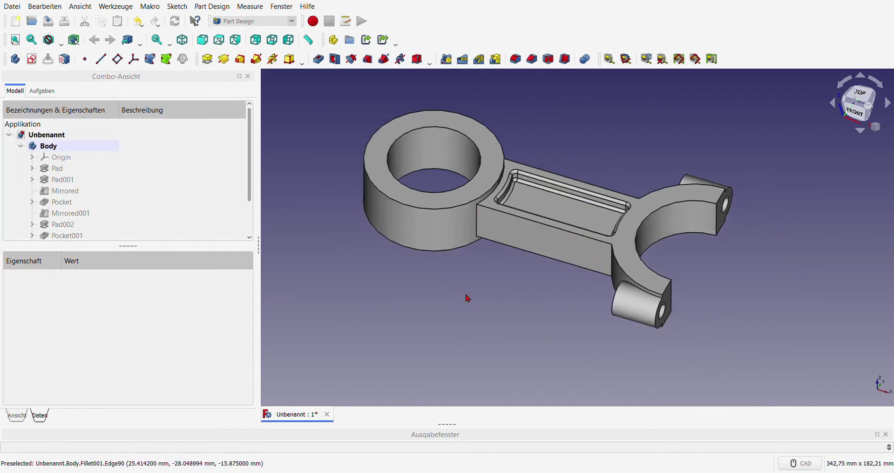
# - On the rod's underside, fillet the pocket floor face and rim edge together
pyautogui.moveTo(468, 295)
pyautogui.mouseDown(button='middle')
pyautogui.moveTo(531, 199)
pyautogui.moveTo(590, 145)
pyautogui.moveTo(480, 300)
pyautogui.mouseUp(button='middle')
pyautogui.scroll(5, 524, 219)
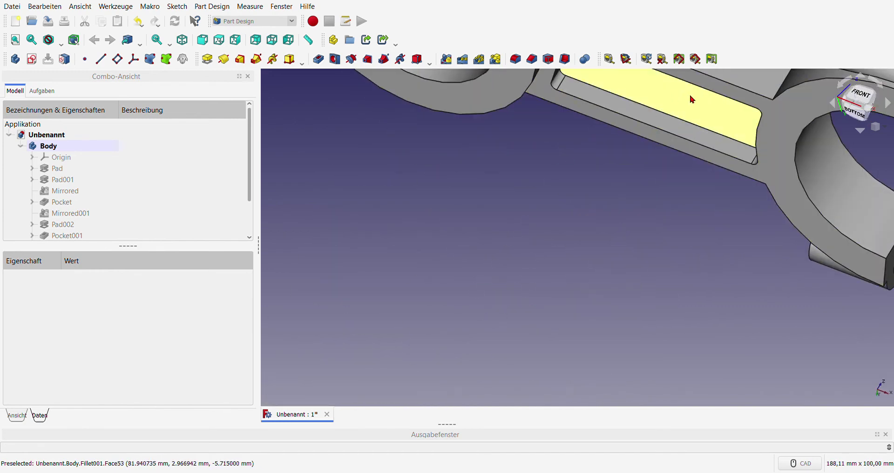
pyautogui.click(685, 97)
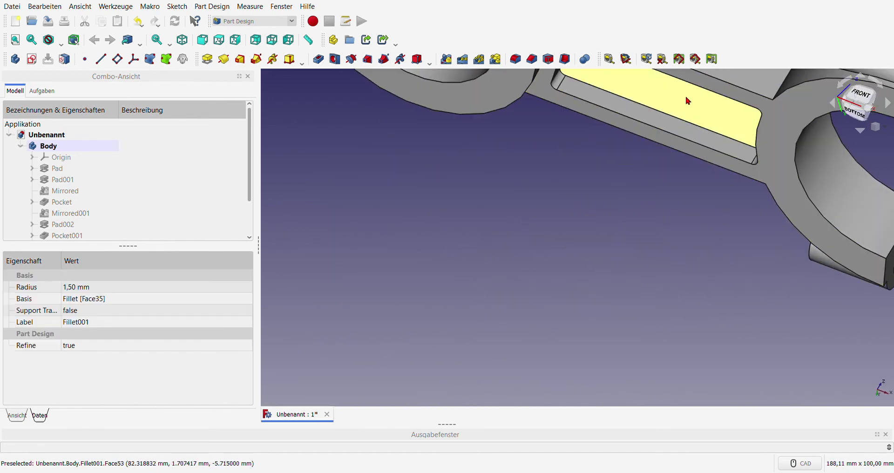
pyautogui.keyDown('ctrl'); pyautogui.click(656, 131); pyautogui.keyUp('ctrl')
pyautogui.scroll(-5, 614, 197)
pyautogui.scroll(3, 615, 197)
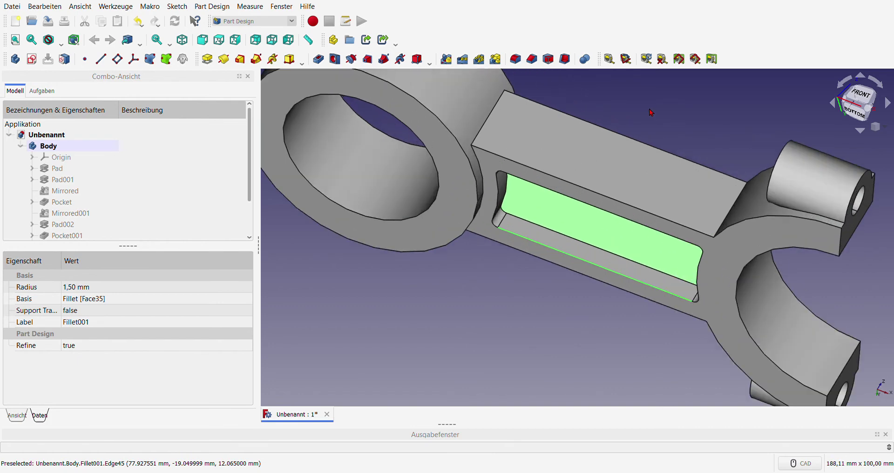
pyautogui.click(515, 59)
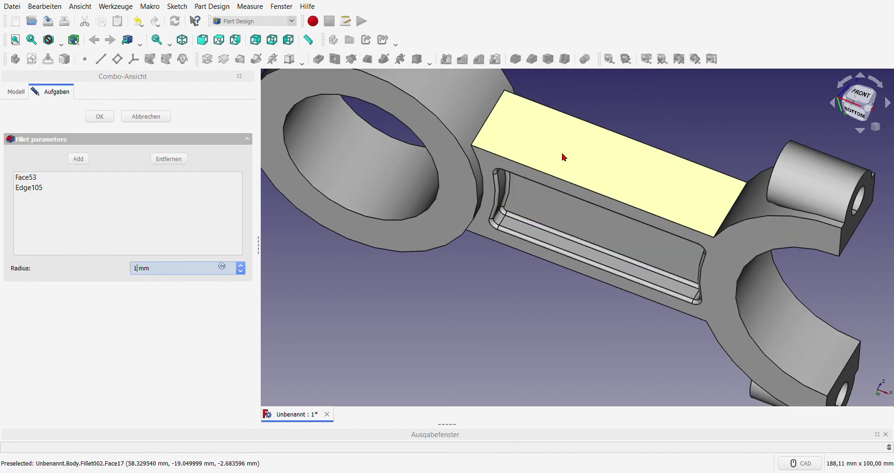
pyautogui.click(177, 327)
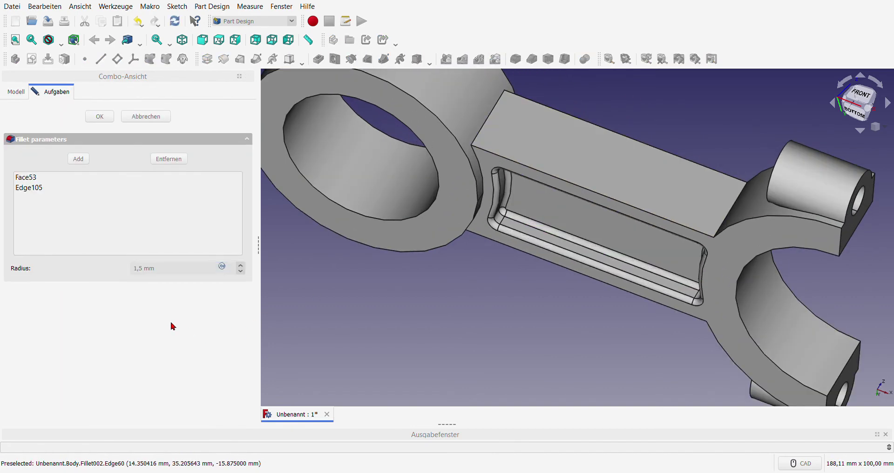
pyautogui.click(100, 117)
pyautogui.scroll(-3, 456, 353)
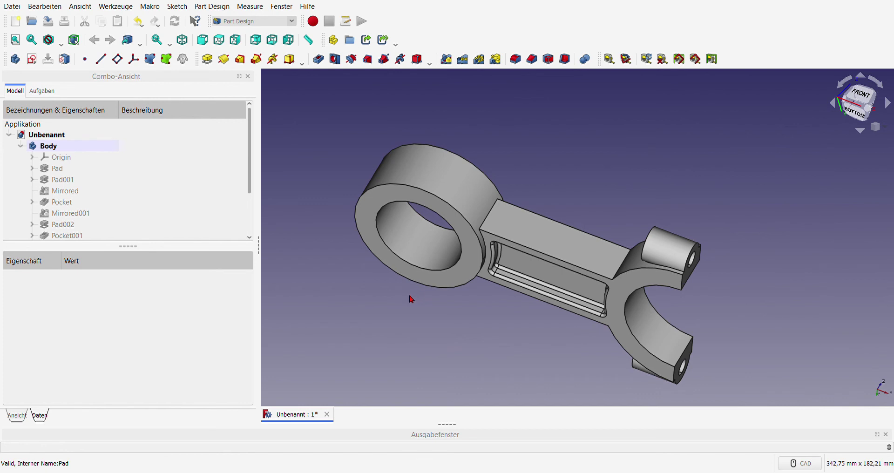
# - Select the rod's long top and lower edges and the end edge of its top face
pyautogui.click(536, 252)
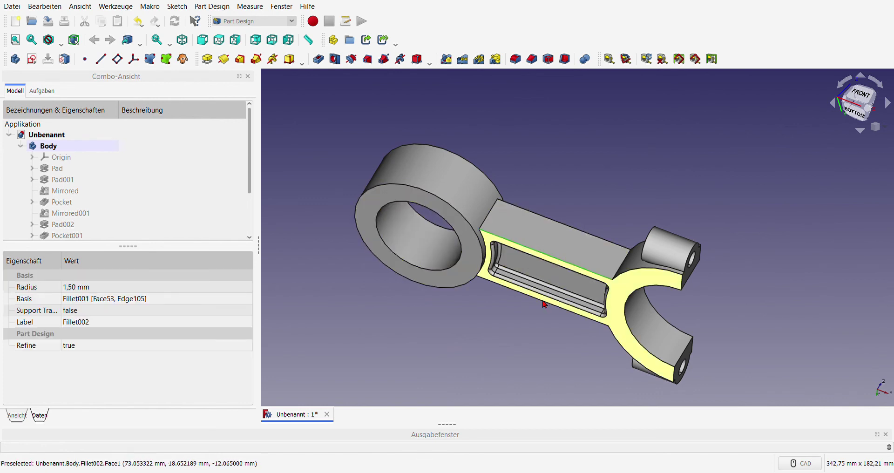
pyautogui.keyDown('ctrl'); pyautogui.click(542, 302); pyautogui.keyUp('ctrl')
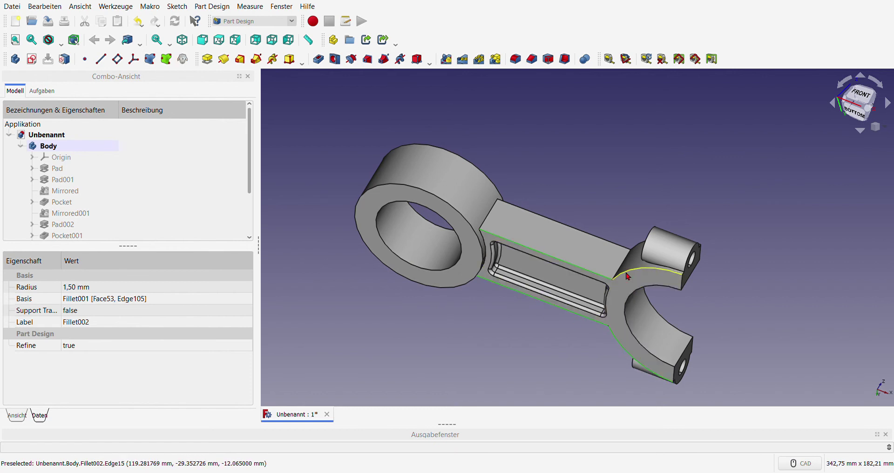
pyautogui.scroll(4, 540, 259)
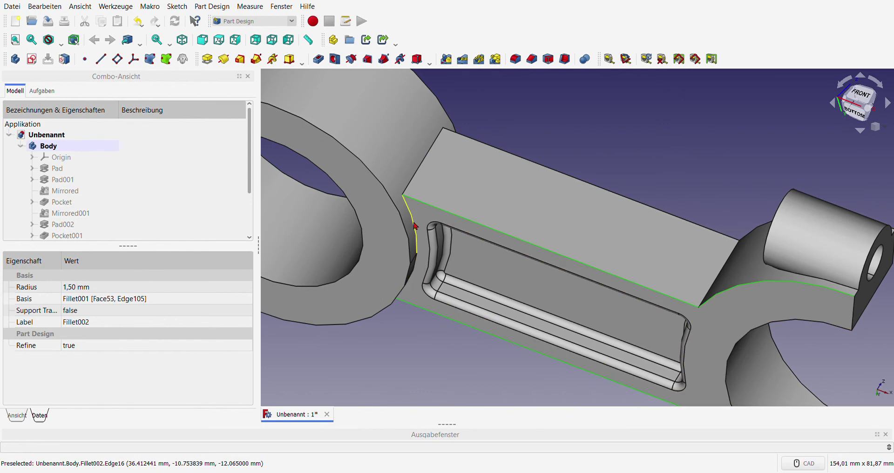
pyautogui.click(423, 144)
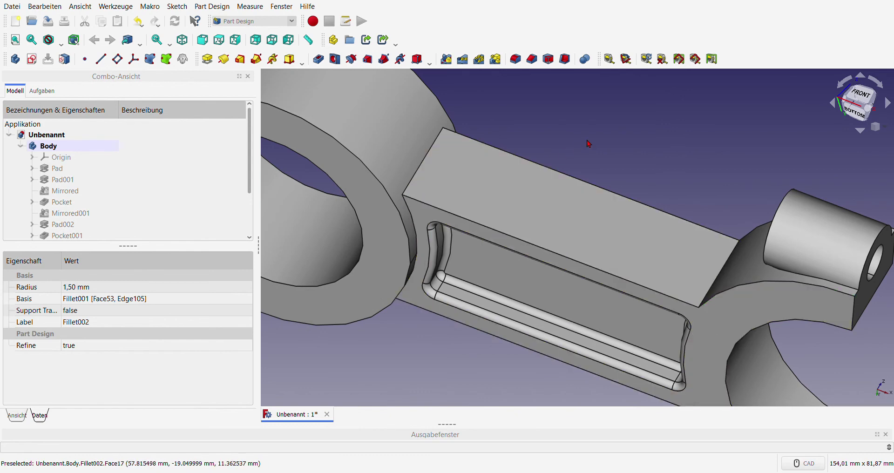
pyautogui.click(423, 163)
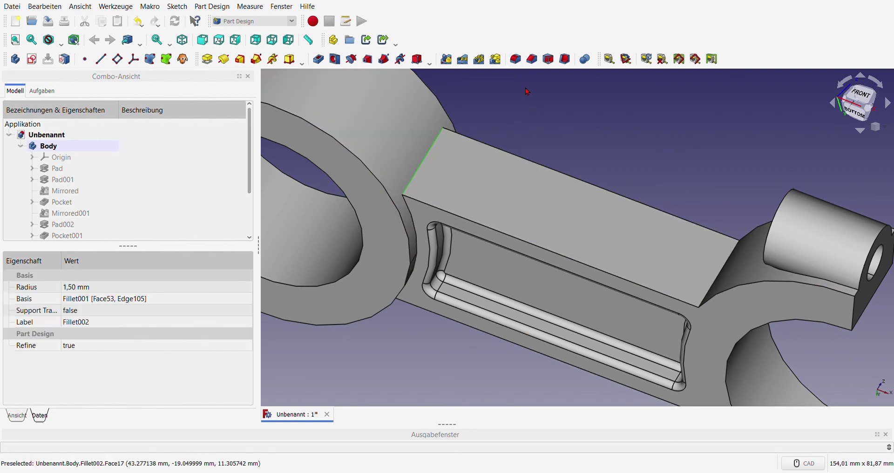
pyautogui.scroll(-3, 696, 189)
# - From a rear and left view, add a further side edge of the arm to the selection
pyautogui.moveTo(509, 351)
pyautogui.mouseDown(button='middle')
pyautogui.moveTo(603, 210)
pyautogui.moveTo(642, 221)
pyautogui.mouseUp(button='middle')
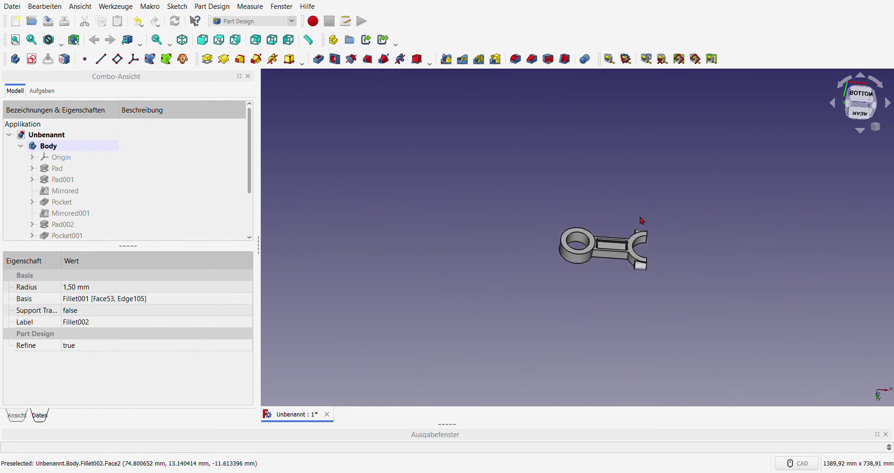
pyautogui.scroll(3, 642, 221)
pyautogui.scroll(4, 628, 235)
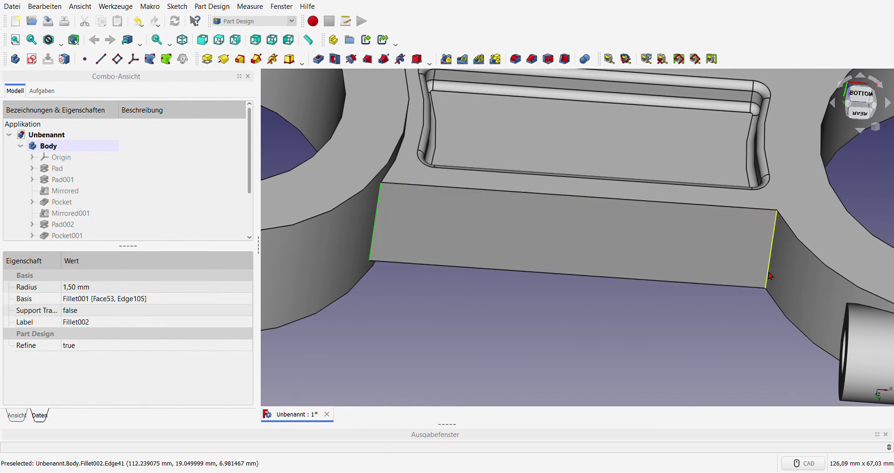
pyautogui.scroll(-5, 771, 276)
pyautogui.moveTo(708, 355); pyautogui.dragTo(670, 200, button='middle')
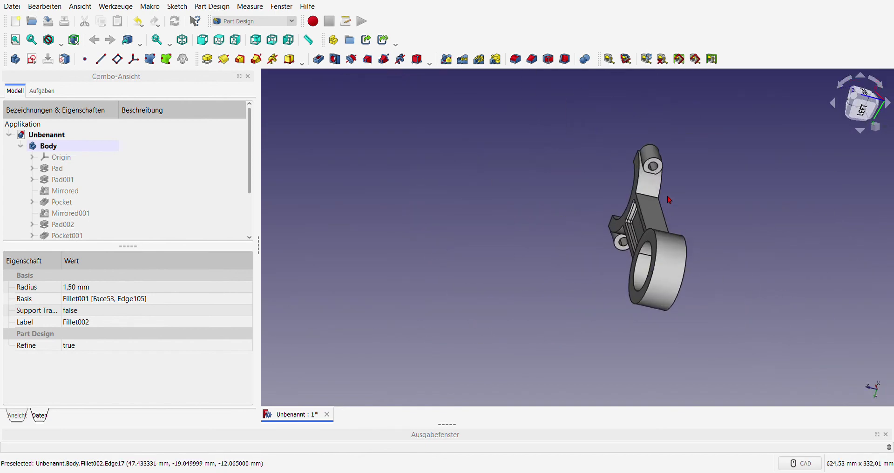
pyautogui.scroll(5, 670, 200)
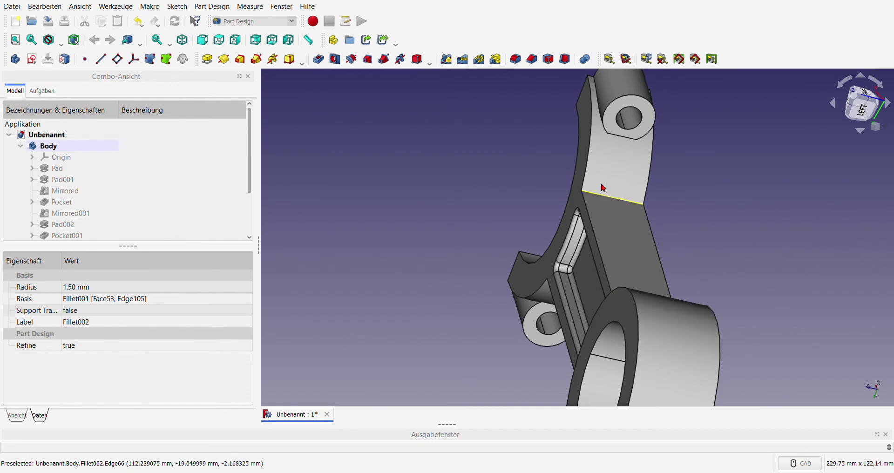
pyautogui.click(603, 188)
# - Fillet the four selected arm edges at 5 mm and return to the isometric view
pyautogui.click(515, 59)
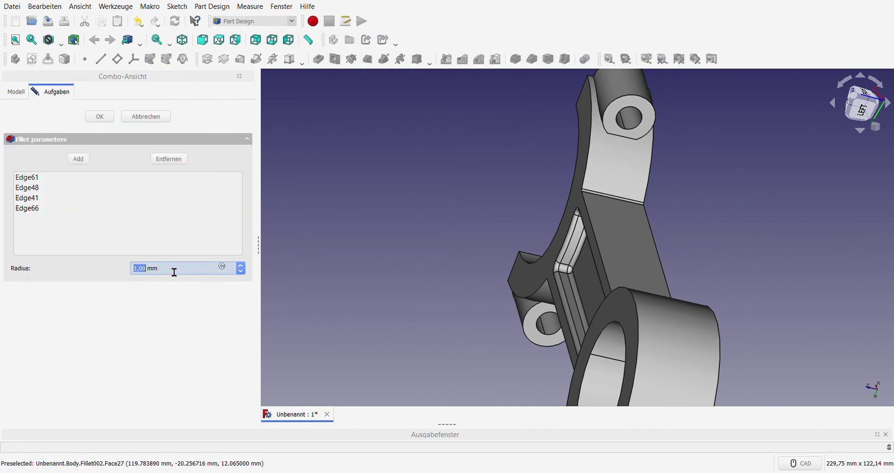
pyautogui.write('5')
pyautogui.click(127, 297)
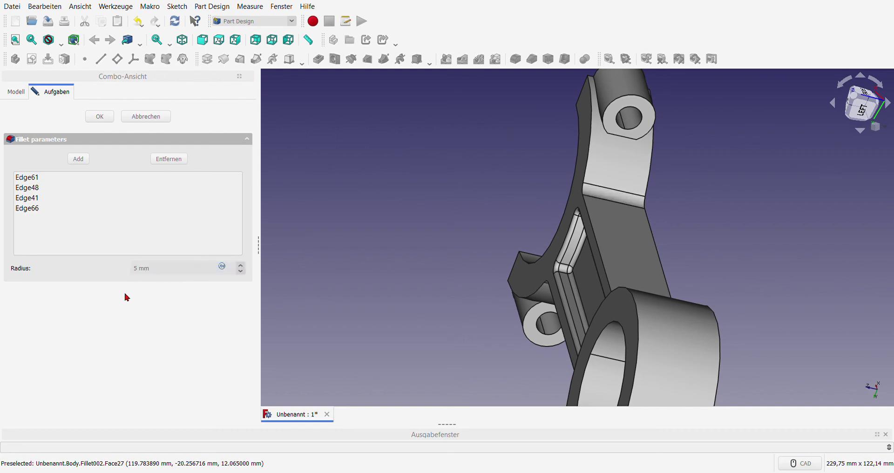
pyautogui.click(104, 121)
pyautogui.press('5')
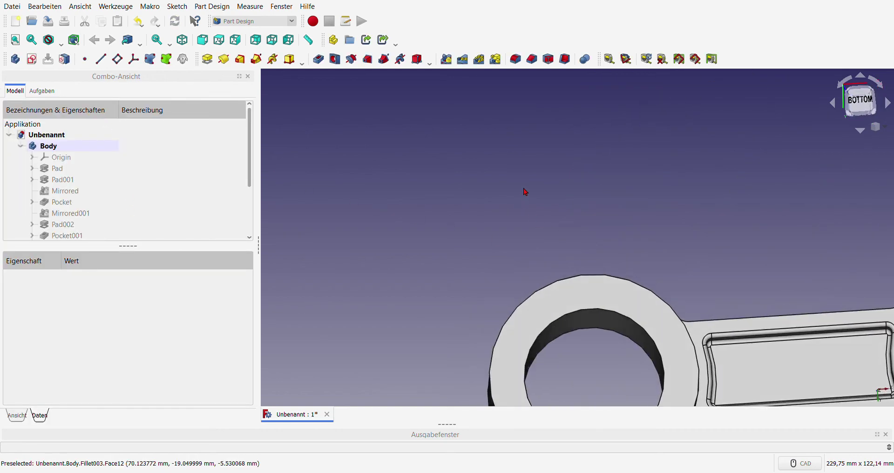
pyautogui.press('0')
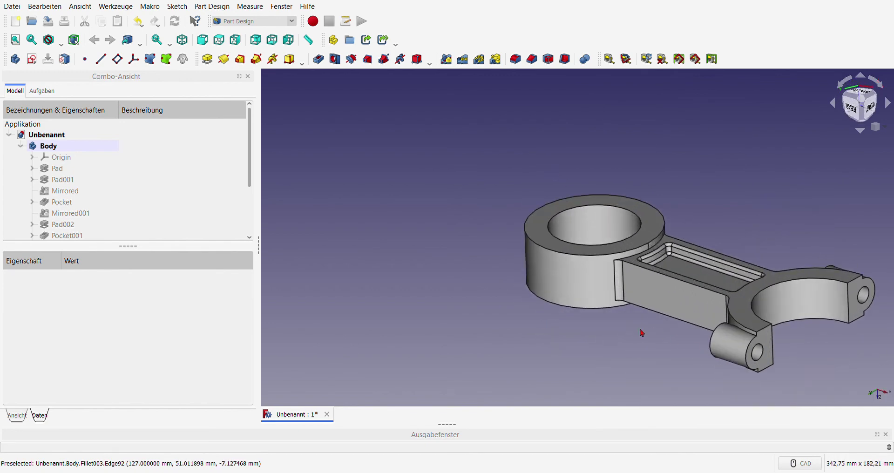
pyautogui.scroll(5, 640, 361)
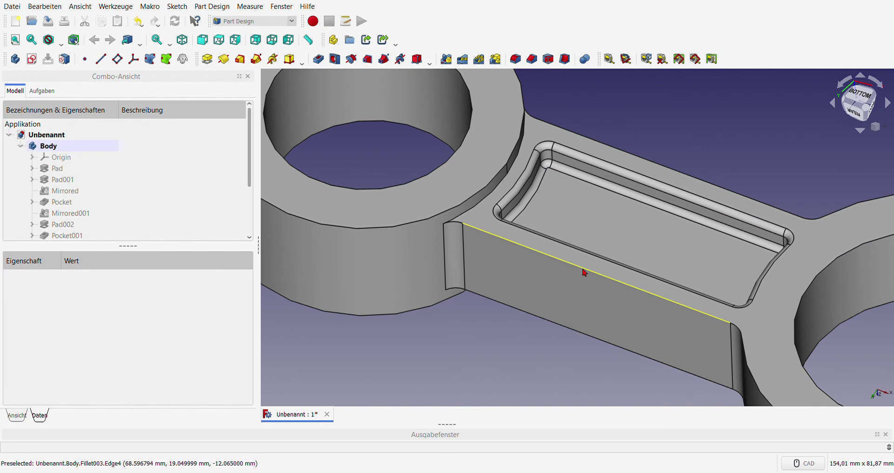
pyautogui.click(585, 272)
pyautogui.scroll(-5, 586, 273)
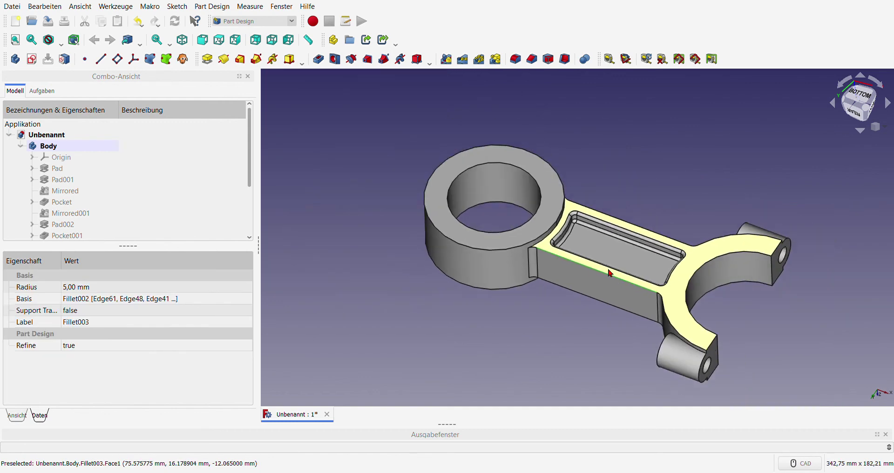
pyautogui.scroll(2, 601, 275)
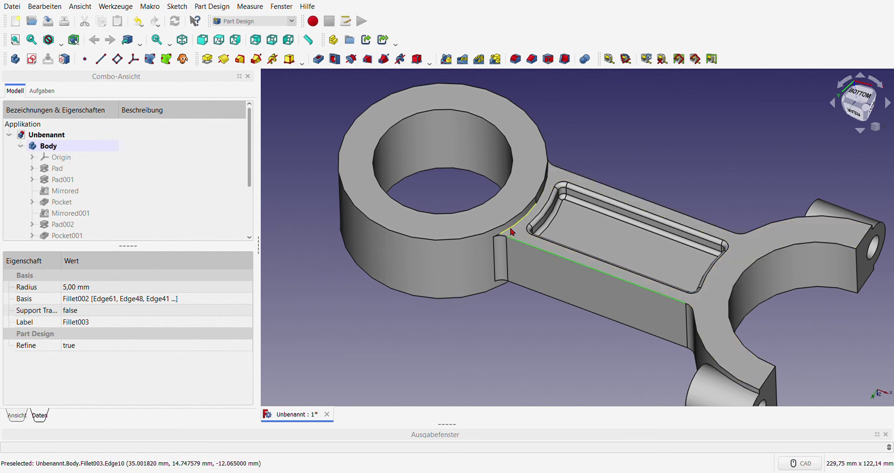
pyautogui.scroll(3, 645, 205)
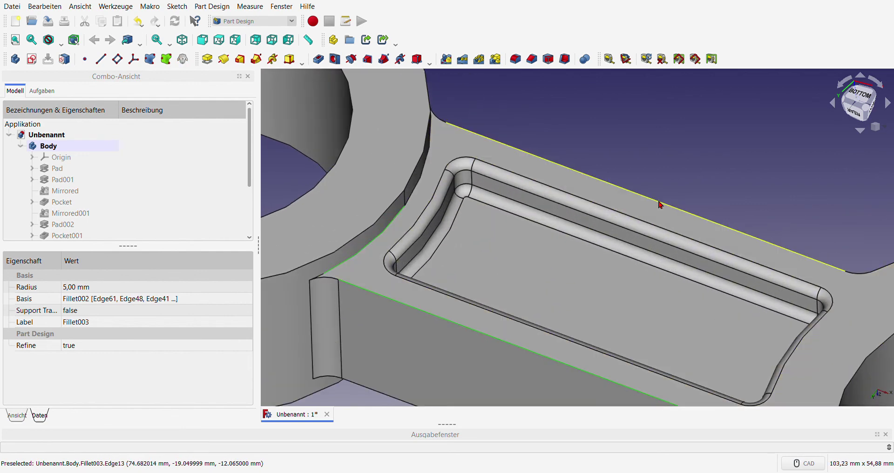
pyautogui.scroll(-4, 654, 202)
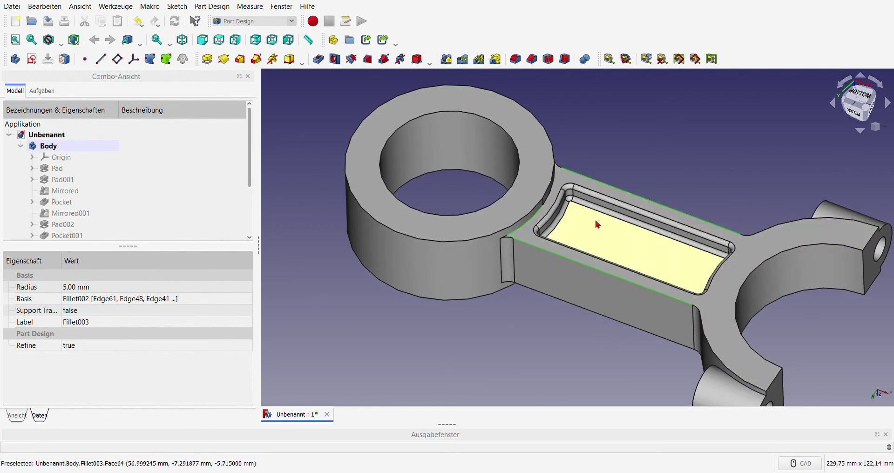
pyautogui.click(517, 60)
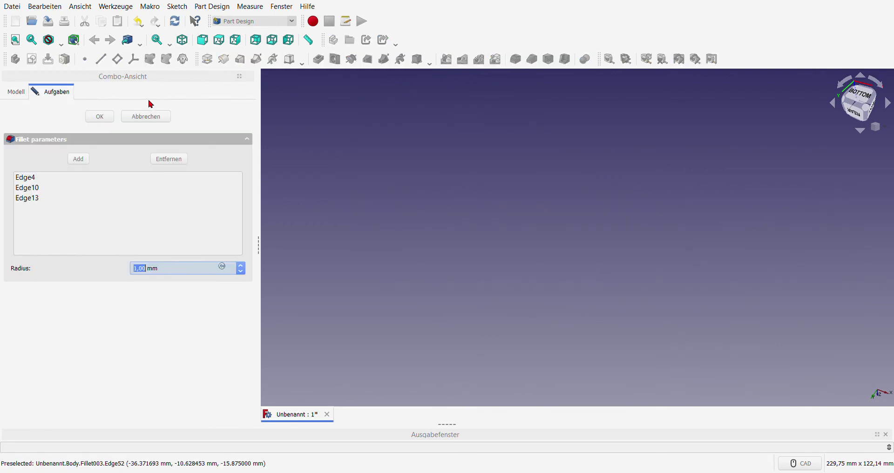
pyautogui.click(149, 116)
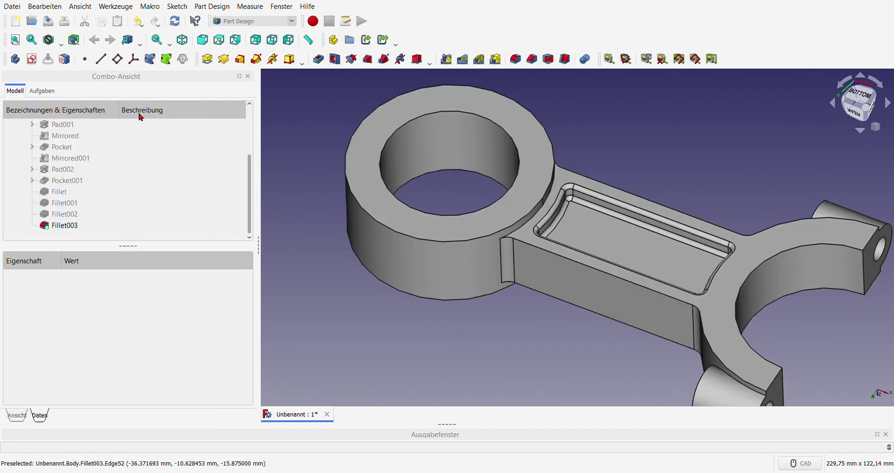
pyautogui.scroll(5, 671, 259)
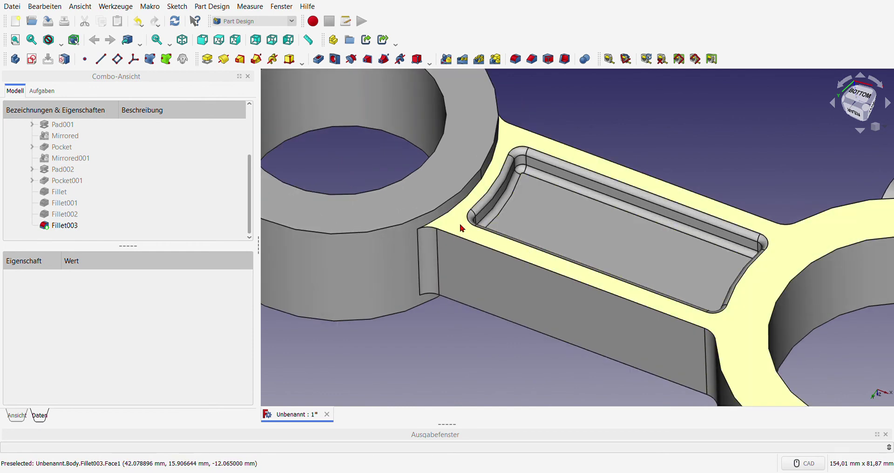
pyautogui.click(434, 219)
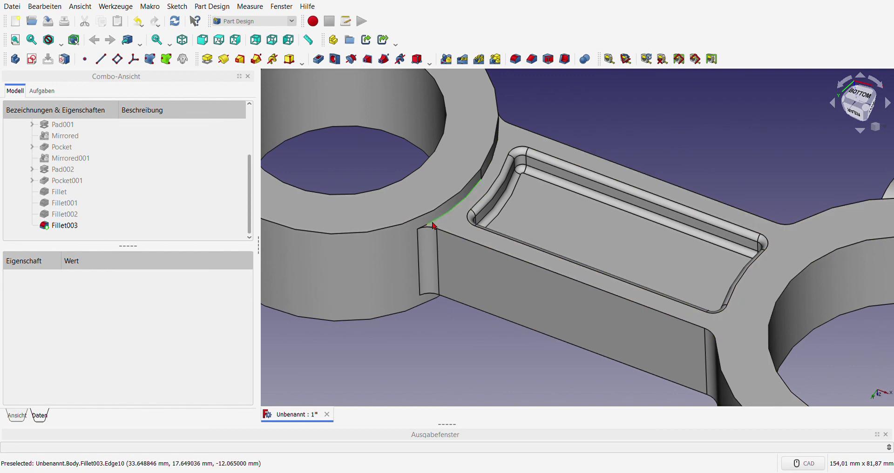
pyautogui.click(516, 59)
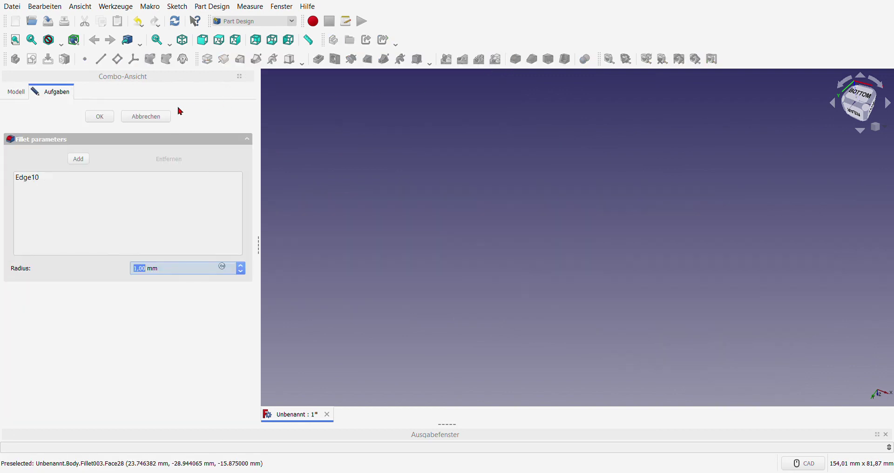
pyautogui.click(156, 120)
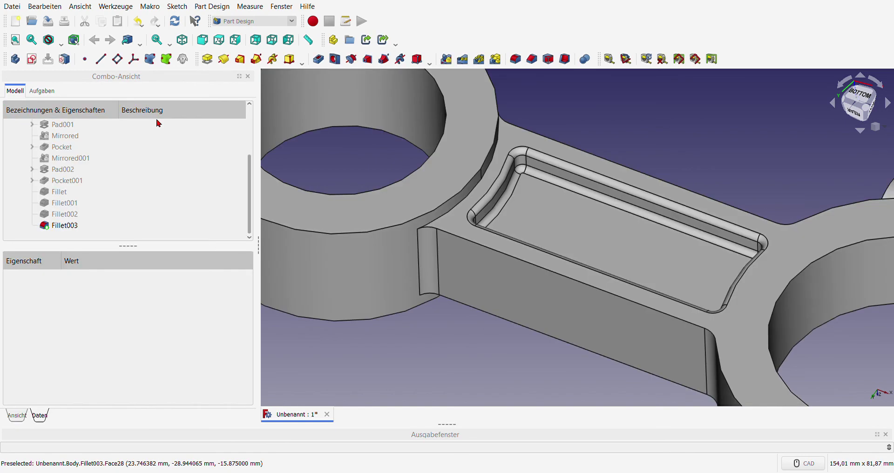
pyautogui.scroll(-2, 576, 275)
pyautogui.scroll(-1, 577, 275)
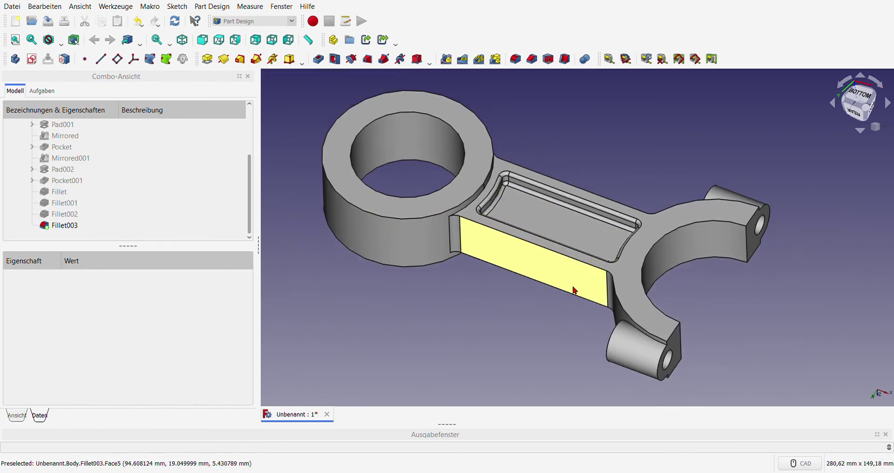
pyautogui.scroll(2, 494, 250)
pyautogui.scroll(1, 494, 250)
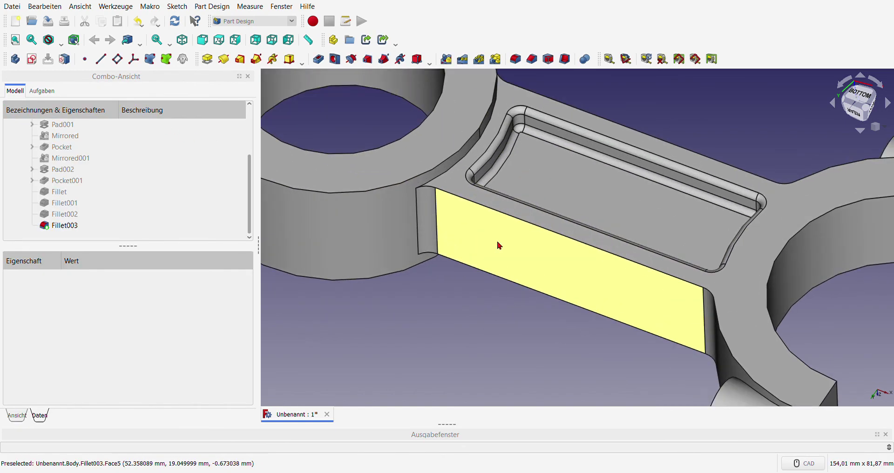
# - Delete the Fillet003 and Fillet002 features from the body
pyautogui.click(65, 227)
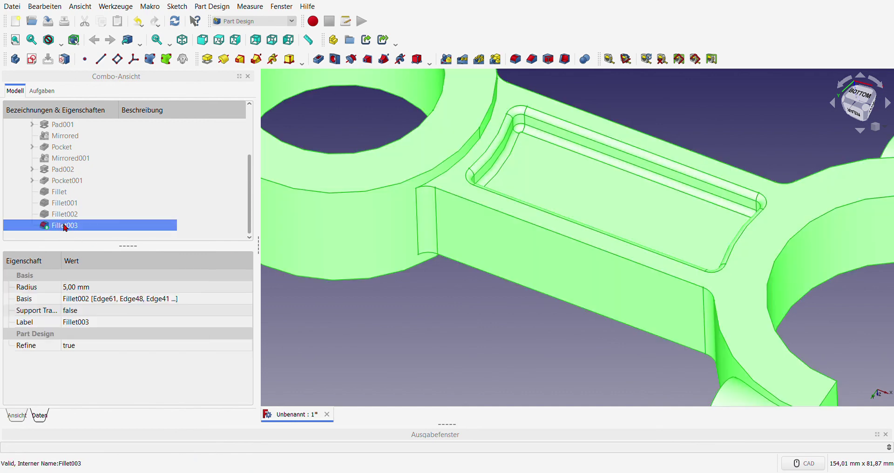
pyautogui.press('Delete')
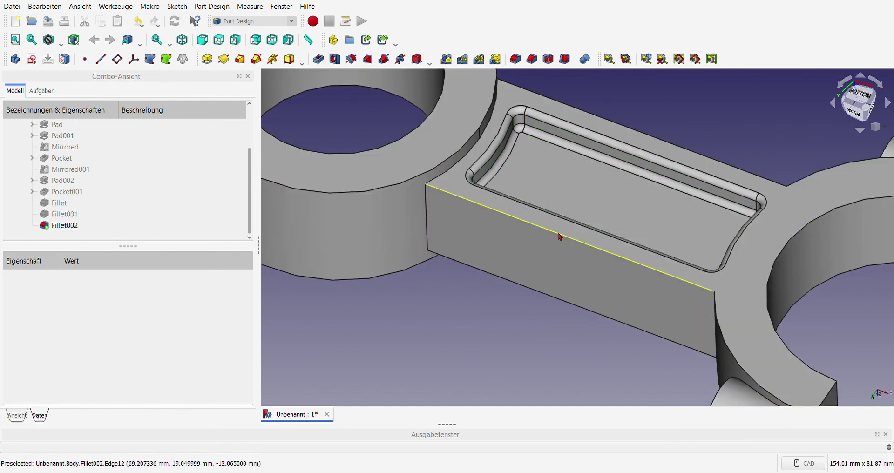
pyautogui.click(68, 227)
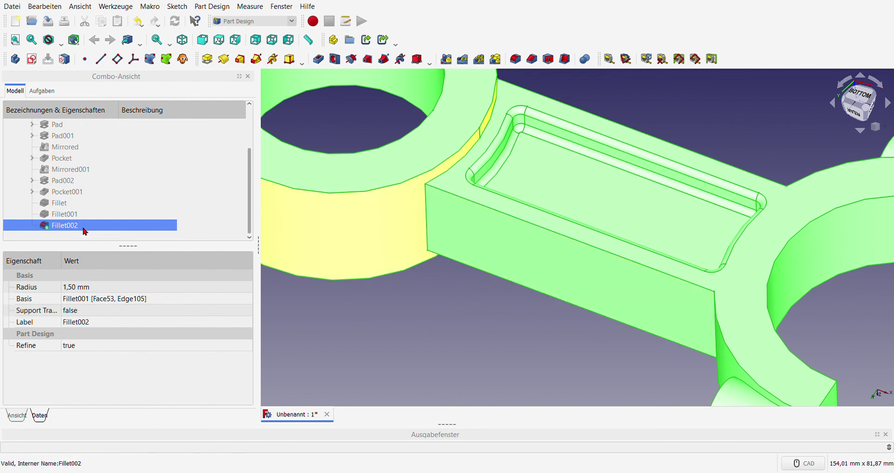
pyautogui.press('Delete')
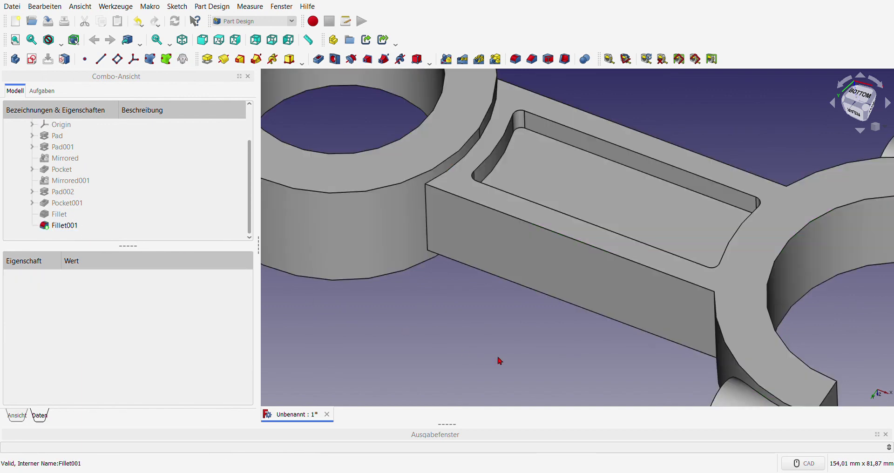
# - Delete Fillet001 and Fillet, leaving Pocket001 as the body's last feature
pyautogui.press('v')
pyautogui.press('f')
pyautogui.moveTo(427, 338); pyautogui.dragTo(590, 170, button='middle')
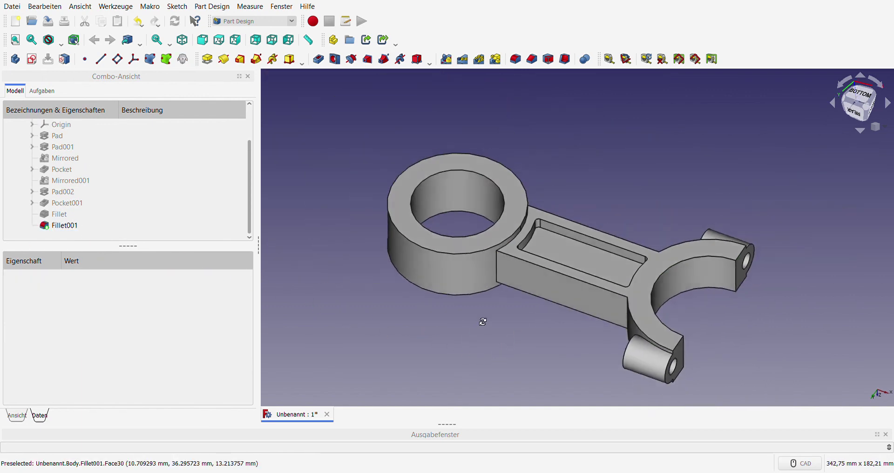
pyautogui.click(62, 227)
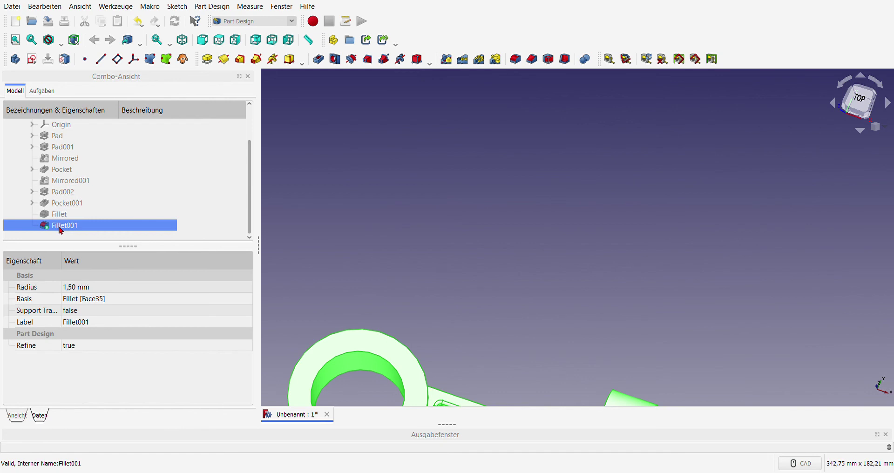
pyautogui.press('Delete')
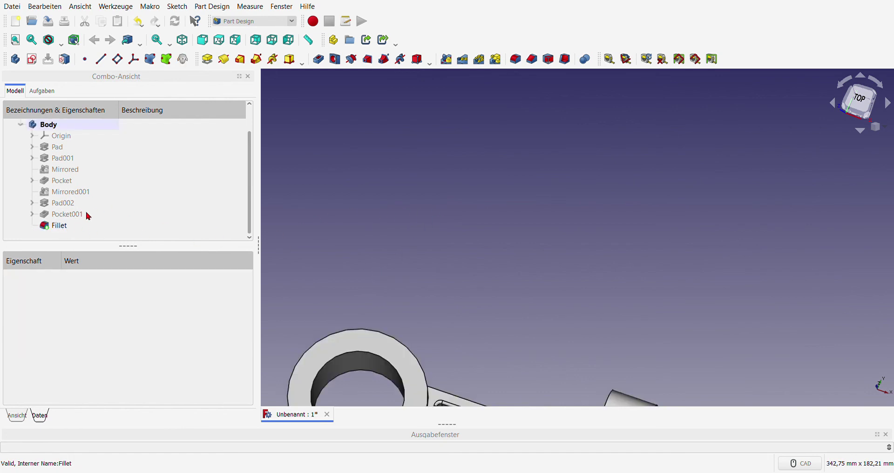
pyautogui.click(60, 228)
pyautogui.press('Delete')
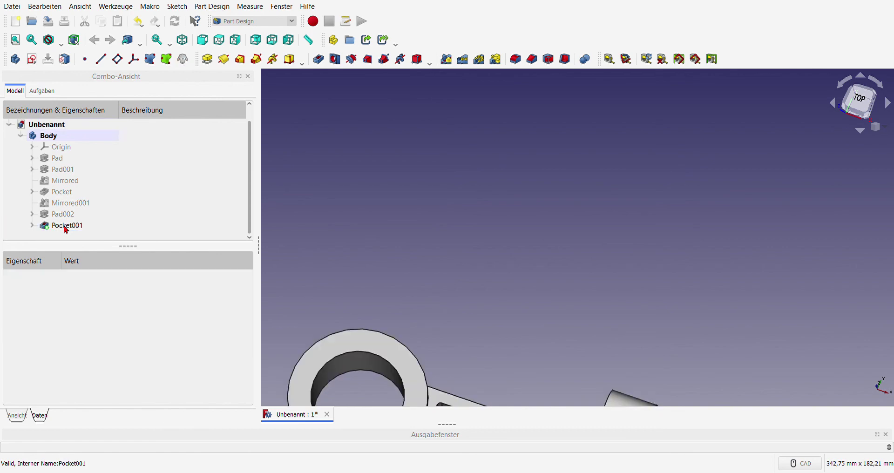
pyautogui.moveTo(462, 192); pyautogui.dragTo(437, 337, button='middle')
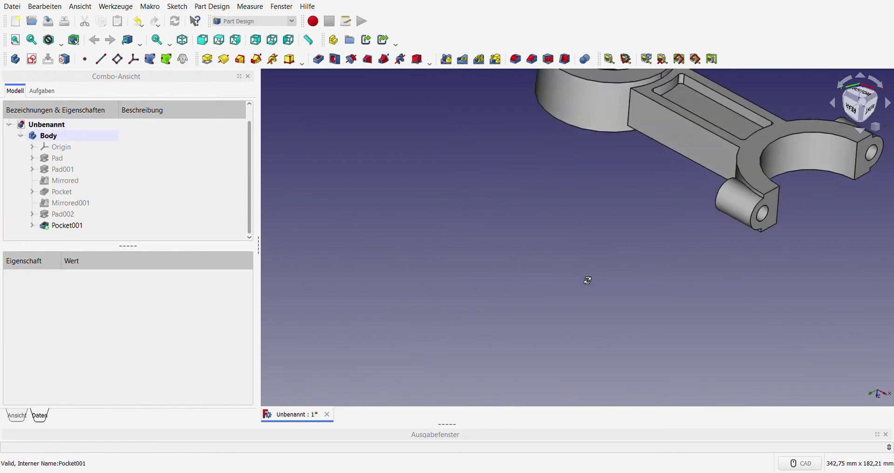
# - Add a 1 mm fillet on Pocket001's floor face, creating Fillet
pyautogui.scroll(-5, 639, 255)
pyautogui.scroll(3, 639, 254)
pyautogui.scroll(2, 605, 242)
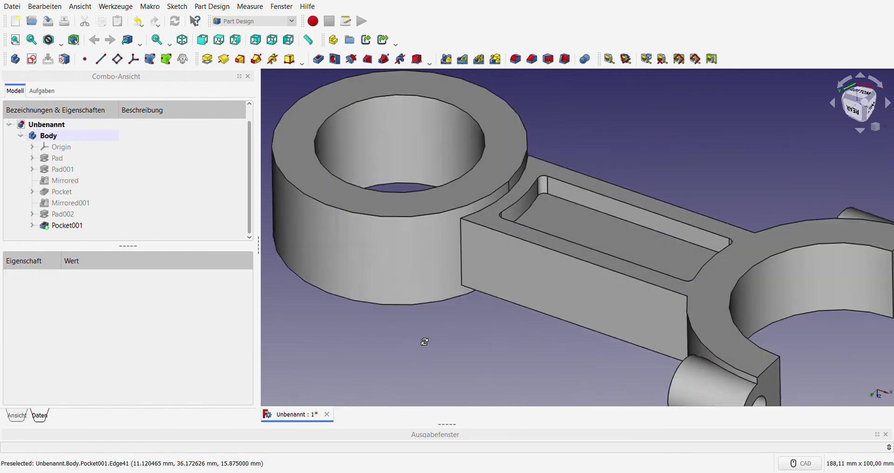
pyautogui.scroll(2, 570, 228)
pyautogui.scroll(-1, 561, 235)
pyautogui.click(541, 236)
pyautogui.scroll(-3, 531, 244)
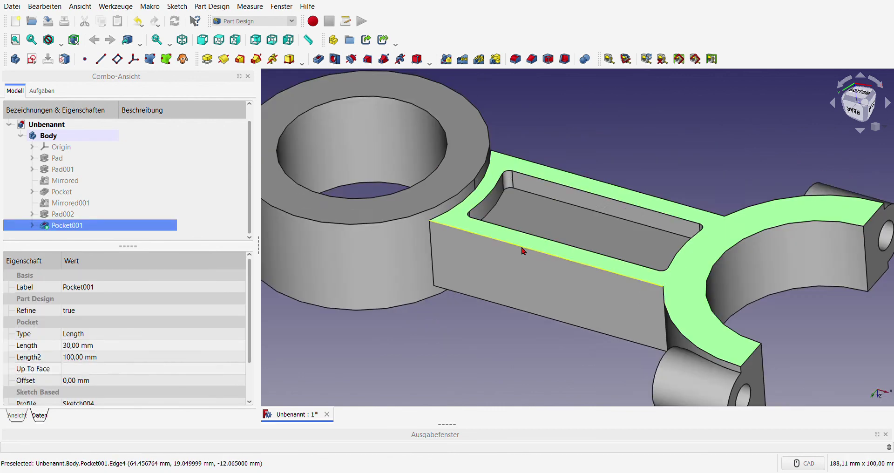
pyautogui.scroll(-2, 522, 252)
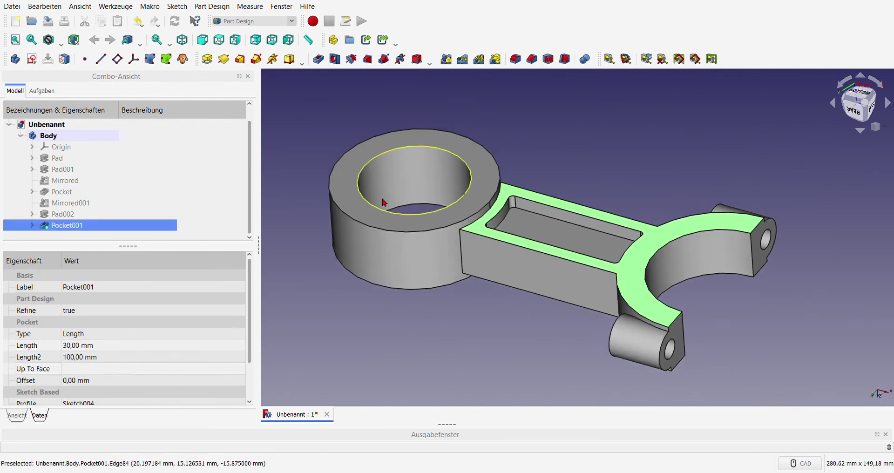
pyautogui.click(516, 60)
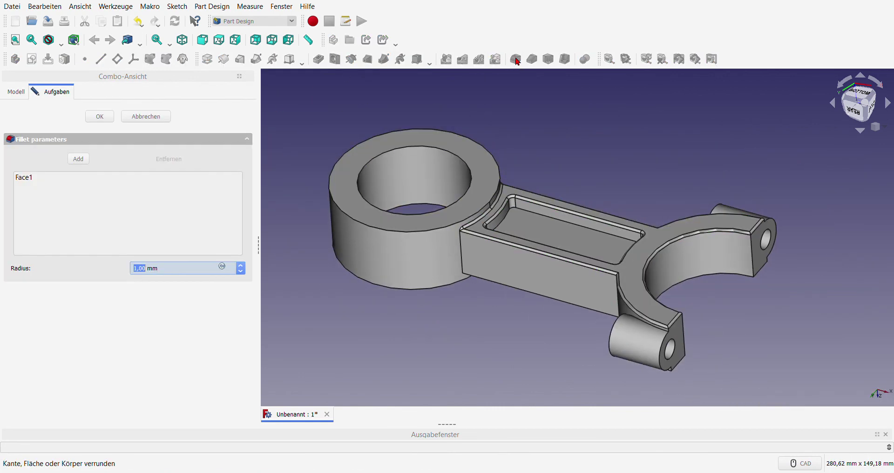
pyautogui.scroll(2, 599, 250)
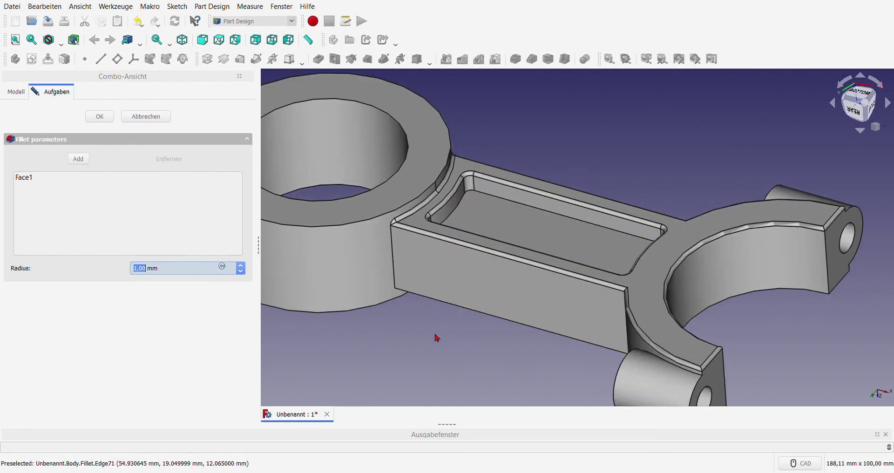
pyautogui.click(99, 117)
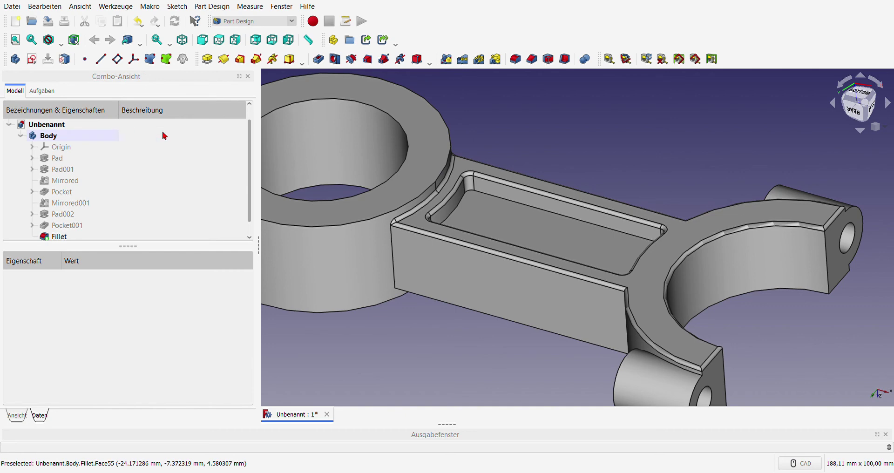
# - Add a second 1 mm fillet on the other pocket floor face, Face46
pyautogui.click(483, 214)
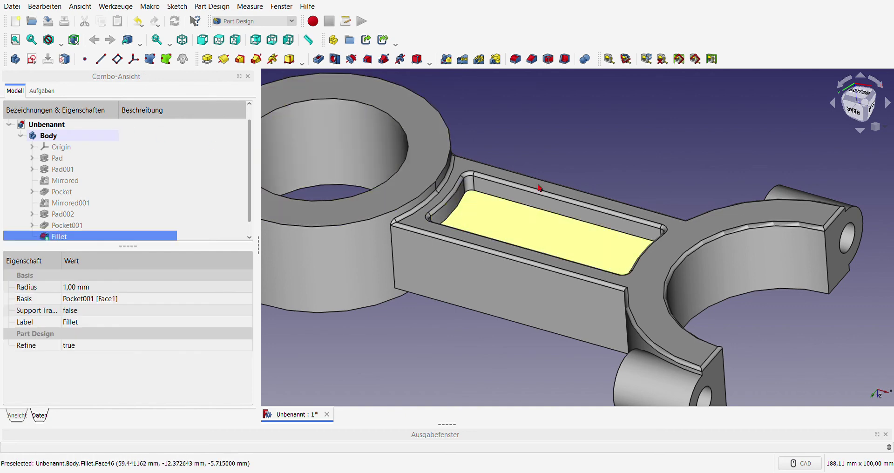
pyautogui.click(515, 60)
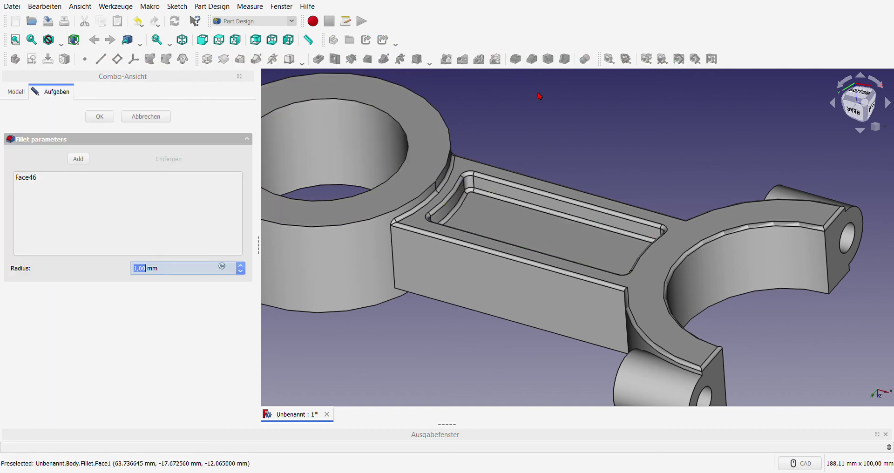
pyautogui.click(106, 119)
# - Fillet the beam's flat face around the pocket at 1 mm, creating Fillet002
pyautogui.scroll(-5, 622, 170)
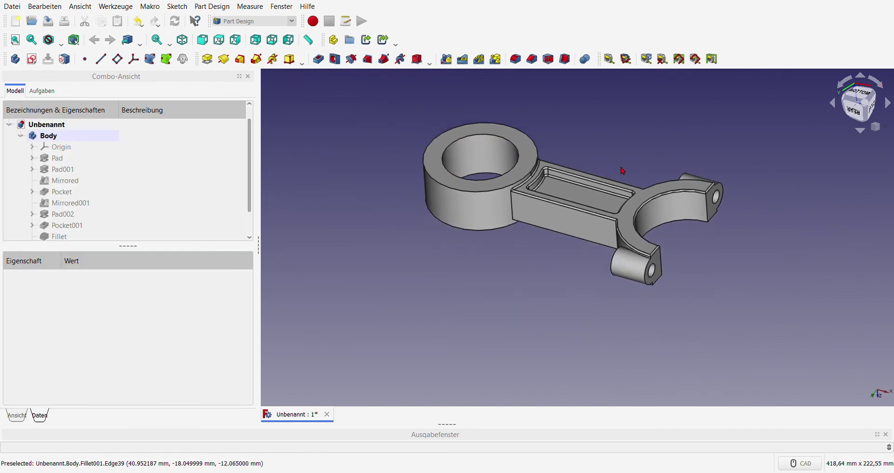
pyautogui.moveTo(537, 280); pyautogui.dragTo(571, 265, button='middle')
pyautogui.scroll(3, 571, 265)
pyautogui.scroll(2, 533, 88)
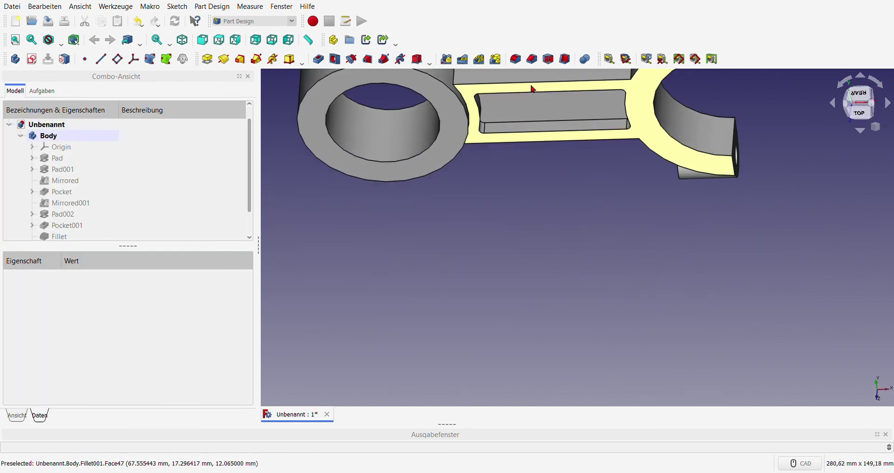
pyautogui.click(519, 91)
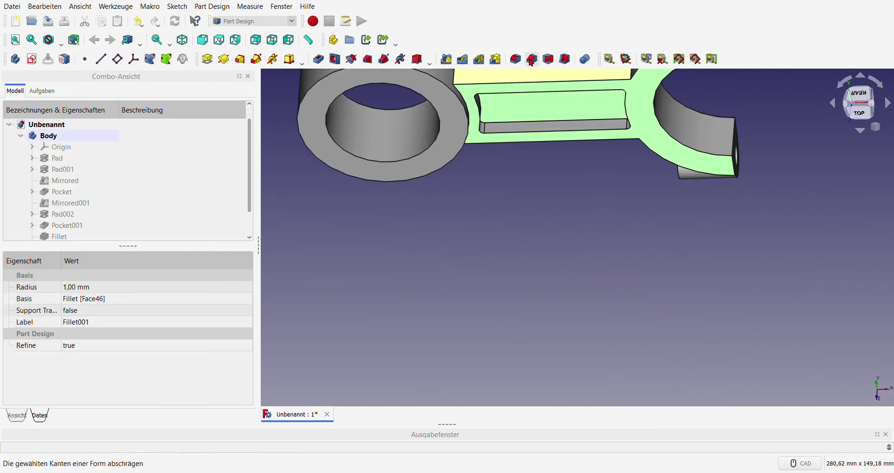
pyautogui.click(515, 60)
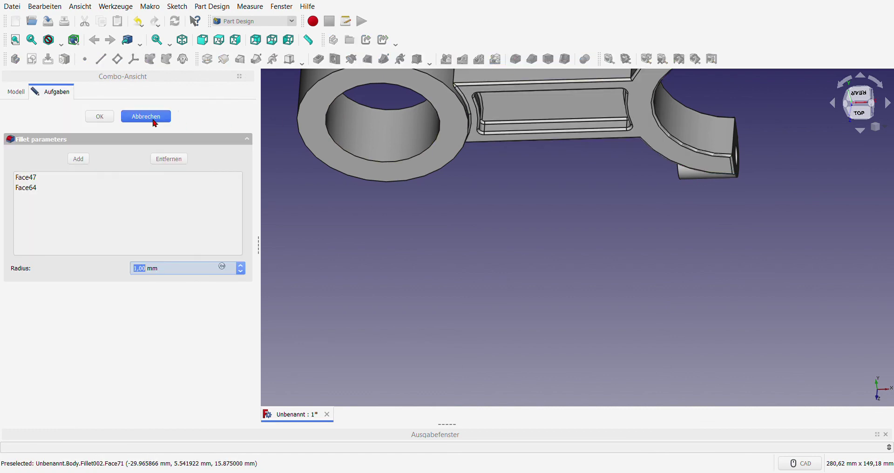
pyautogui.click(100, 116)
# - Set up a 1 mm fillet on both ring faces of the large eye
pyautogui.scroll(-3, 515, 284)
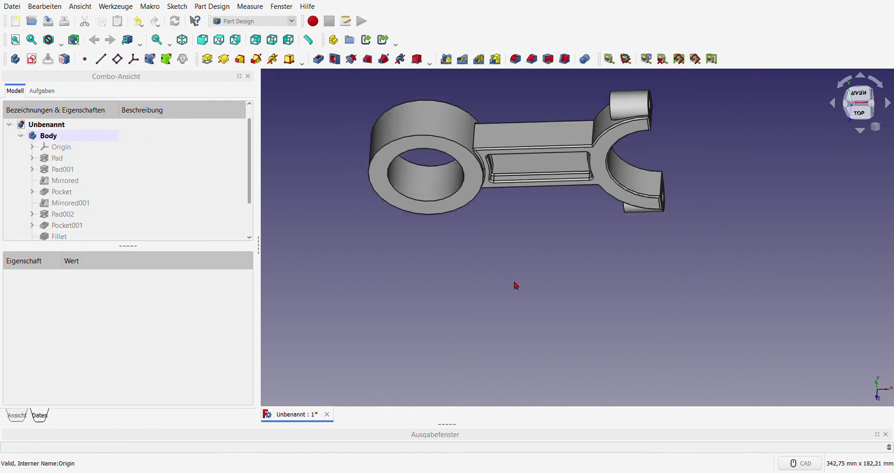
pyautogui.scroll(-1, 532, 172)
pyautogui.moveTo(532, 172)
pyautogui.mouseDown(button='middle')
pyautogui.moveTo(518, 259)
pyautogui.moveTo(549, 146)
pyautogui.moveTo(563, 134)
pyautogui.mouseUp(button='middle')
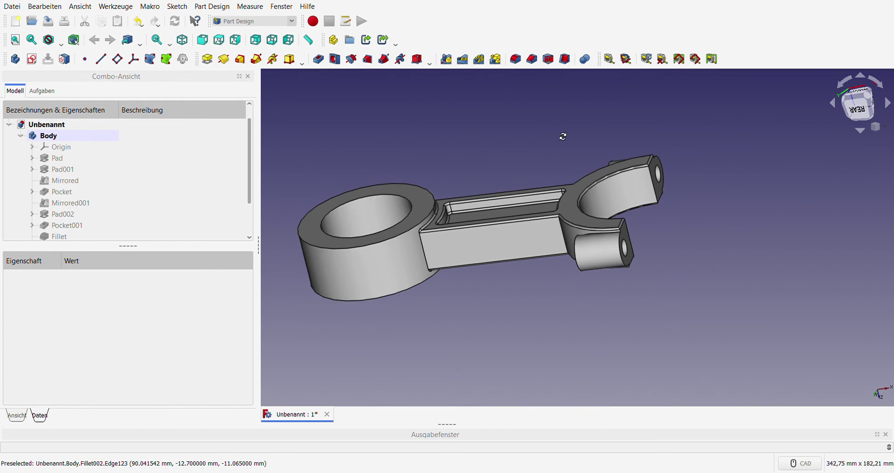
pyautogui.scroll(3, 625, 209)
pyautogui.scroll(-3, 585, 294)
pyautogui.scroll(5, 514, 289)
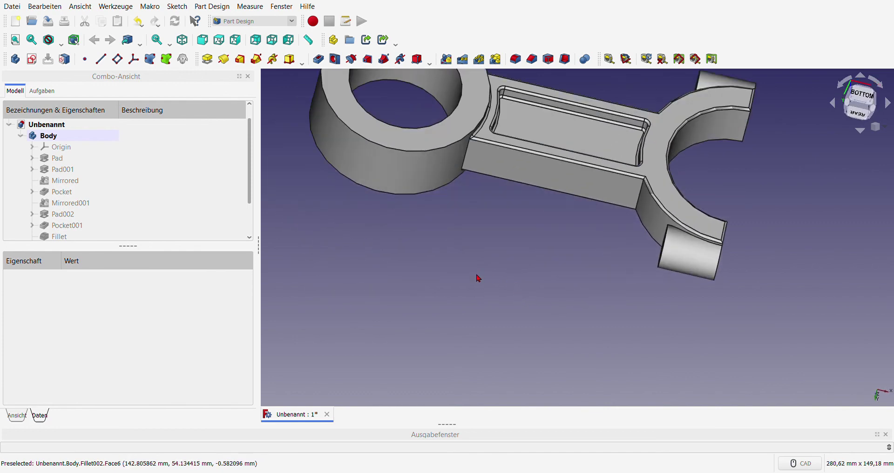
pyautogui.scroll(-3, 454, 278)
pyautogui.scroll(4, 441, 196)
pyautogui.click(442, 244)
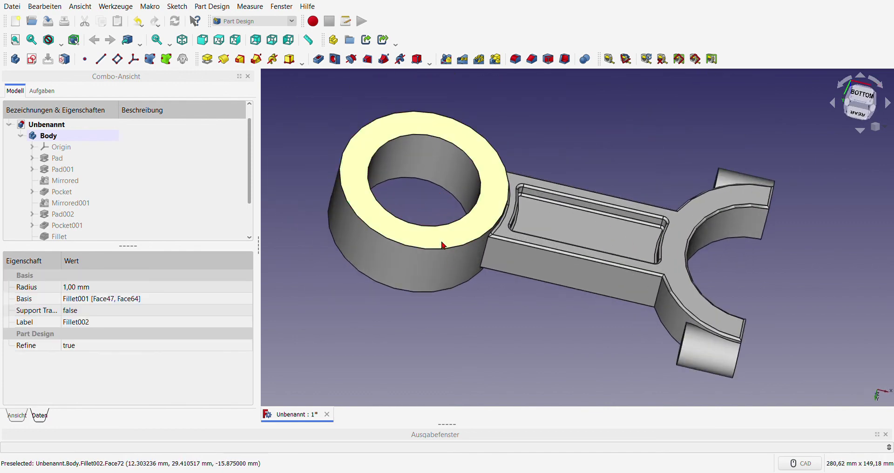
pyautogui.moveTo(456, 319); pyautogui.dragTo(518, 160, button='middle')
pyautogui.scroll(-5, 499, 233)
pyautogui.scroll(5, 491, 251)
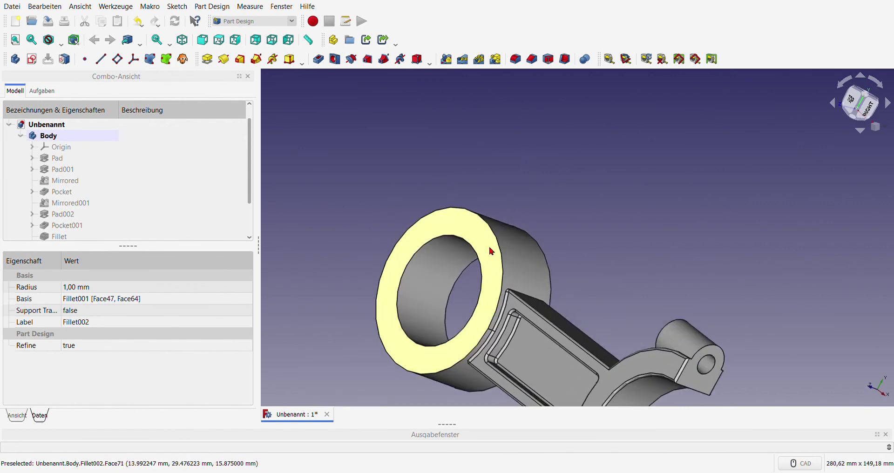
pyautogui.keyDown('ctrl'); pyautogui.click(492, 251); pyautogui.keyUp('ctrl')
pyautogui.click(515, 59)
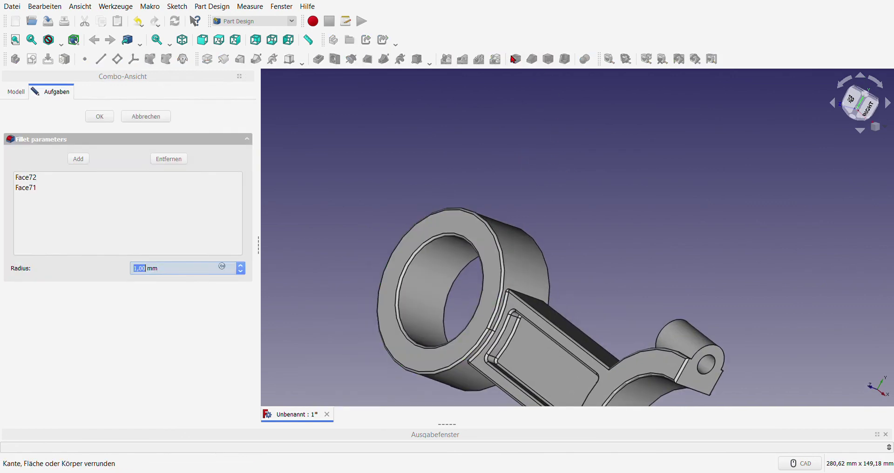
pyautogui.click(107, 120)
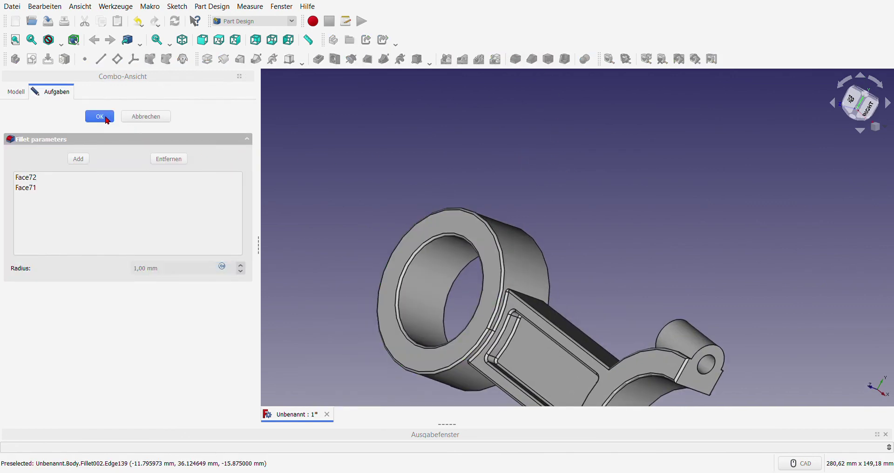
# - Orbit and zoom the view to inspect the new eye-ring fillet, Fillet003
pyautogui.moveTo(459, 155)
pyautogui.mouseDown(button='middle')
pyautogui.moveTo(416, 229)
pyautogui.moveTo(451, 291)
pyautogui.moveTo(463, 201)
pyautogui.moveTo(383, 263)
pyautogui.moveTo(419, 259)
pyautogui.mouseUp(button='middle')
pyautogui.scroll(5, 351, 260)
pyautogui.scroll(-5, 462, 253)
pyautogui.scroll(3, 535, 289)
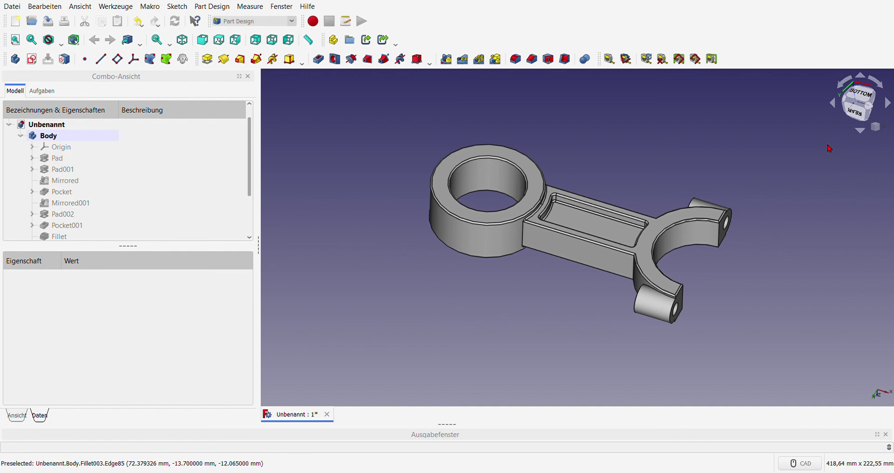
pyautogui.scroll(1, 809, 210)
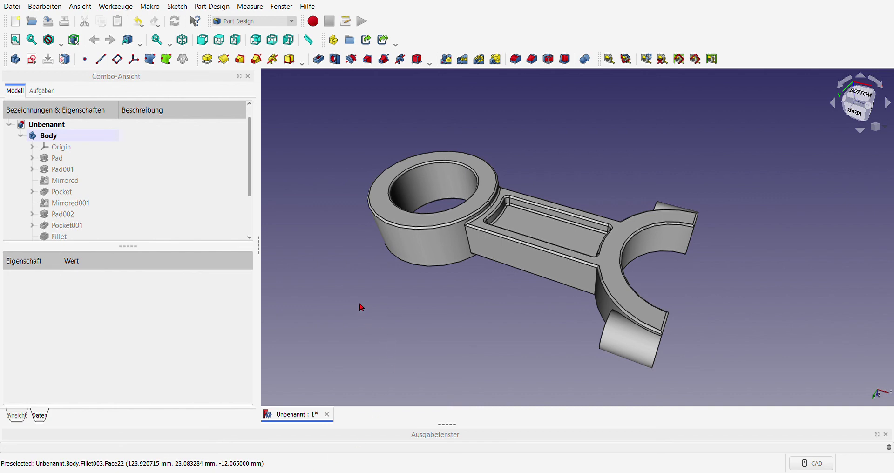
# - Assign the Stahl (steel) material to the connecting-rod Body in its display properties
pyautogui.click(49, 137)
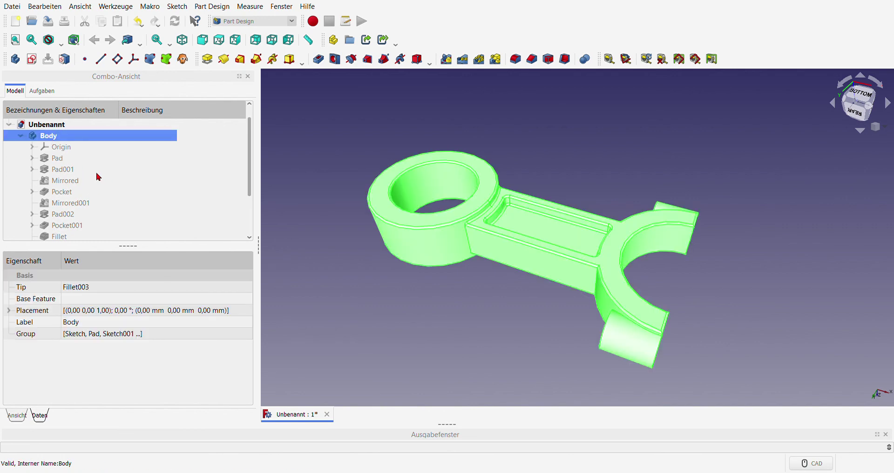
pyautogui.press('v')
pyautogui.press('d')
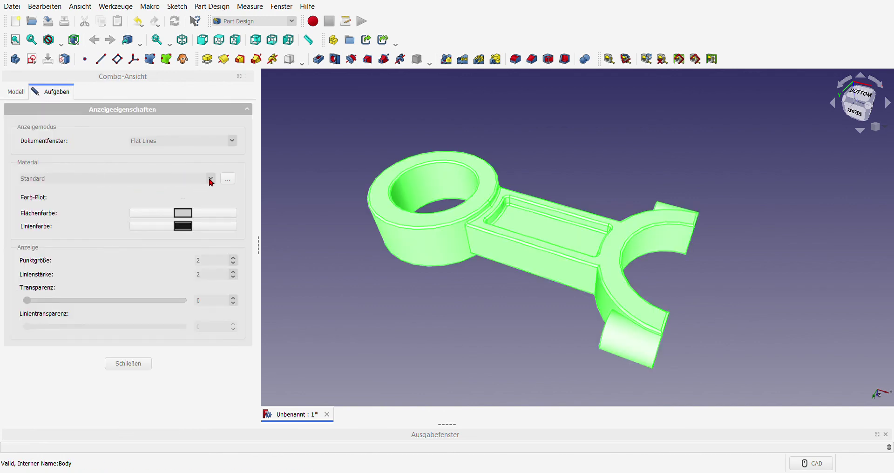
pyautogui.click(210, 182)
pyautogui.click(210, 183)
pyautogui.press('s')
pyautogui.press('t')
pyautogui.click(181, 213)
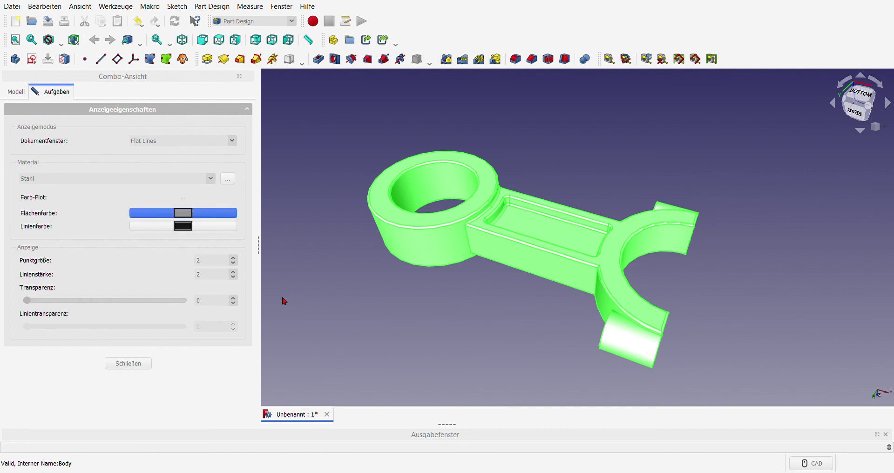
pyautogui.click(131, 364)
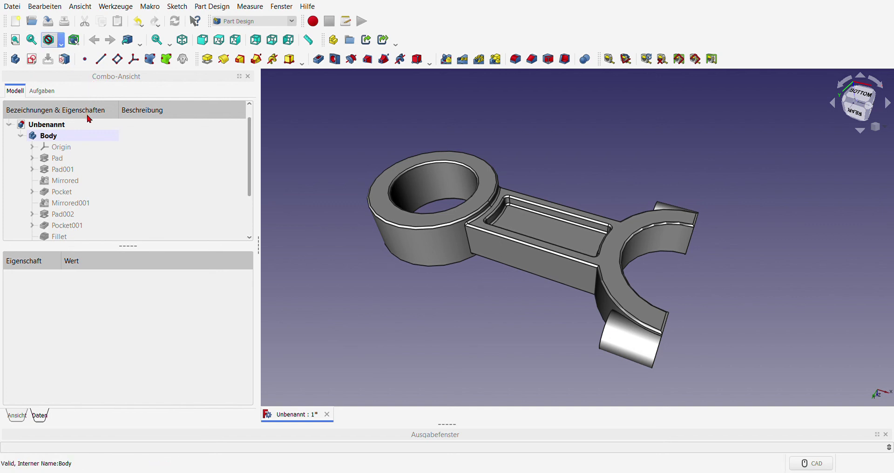
# - Switch to plain Shaded draw style (V, 6) and orbit around the steel rod
pyautogui.press('v')
pyautogui.press('6')
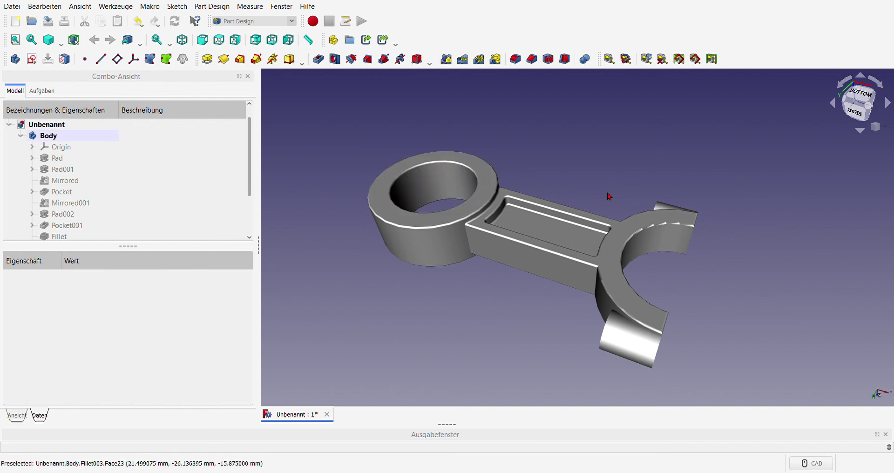
pyautogui.moveTo(557, 335)
pyautogui.mouseDown(button='middle')
pyautogui.moveTo(508, 328)
pyautogui.moveTo(501, 313)
pyautogui.mouseUp(button='middle')
pyautogui.scroll(-3, 453, 292)
pyautogui.scroll(3, 484, 293)
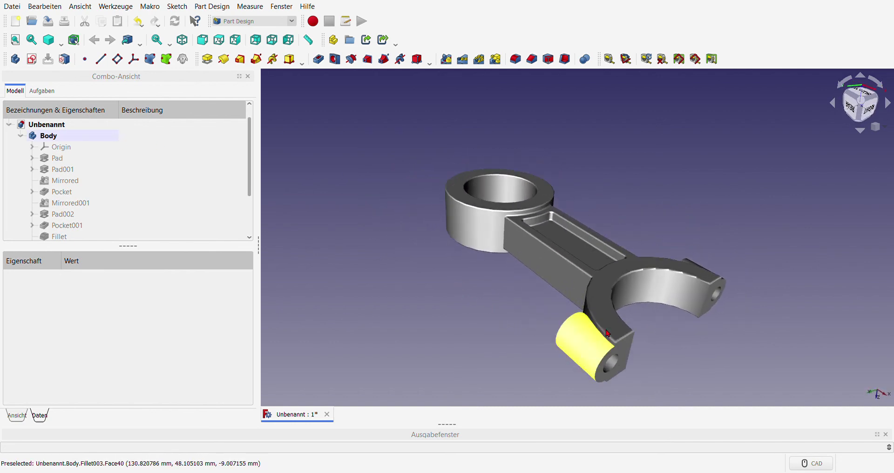
pyautogui.scroll(-2, 495, 215)
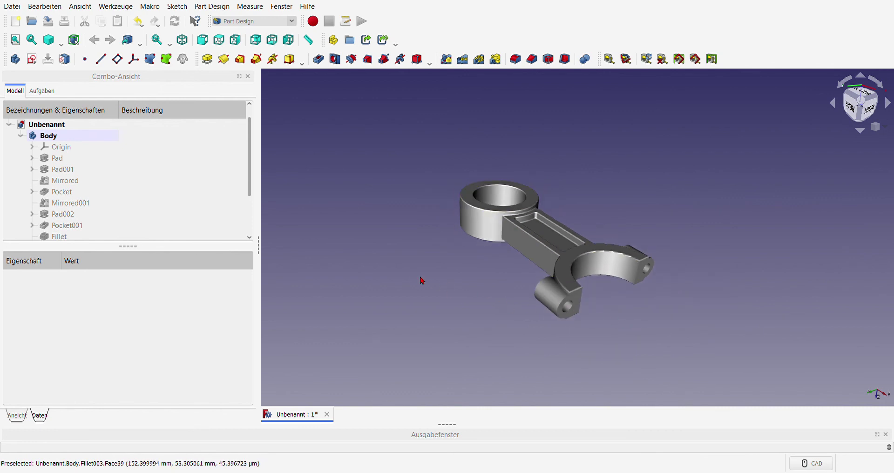
pyautogui.moveTo(421, 279); pyautogui.dragTo(395, 286, button='middle')
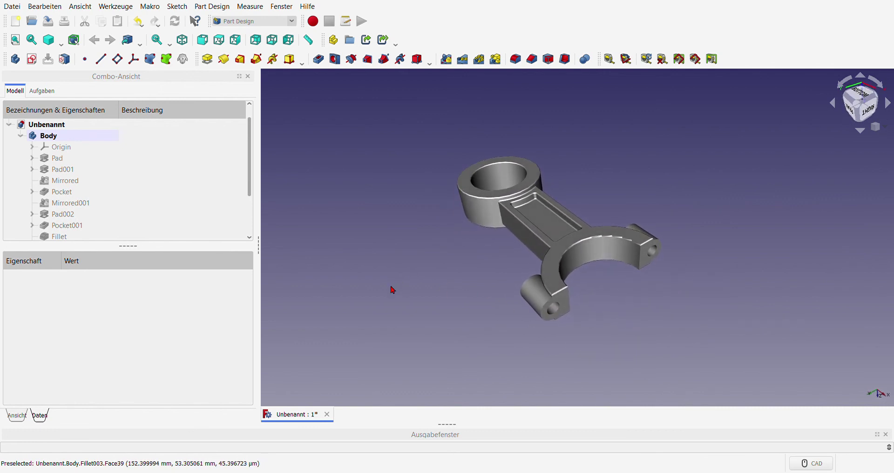
pyautogui.scroll(1, 619, 326)
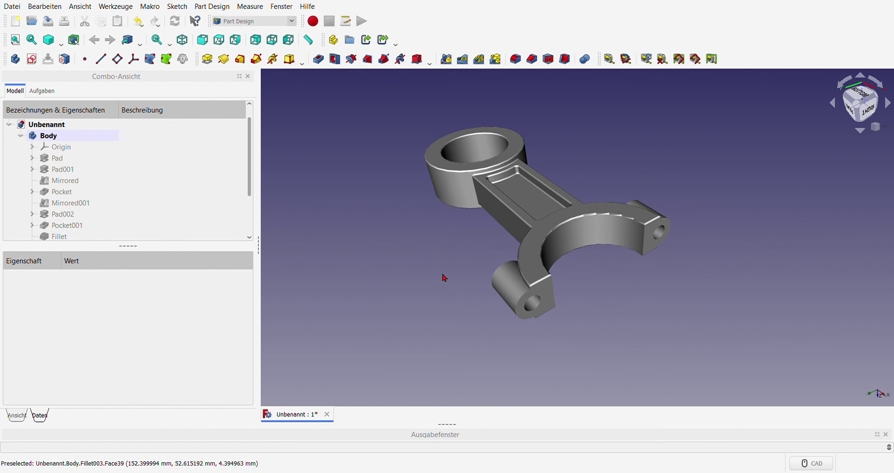